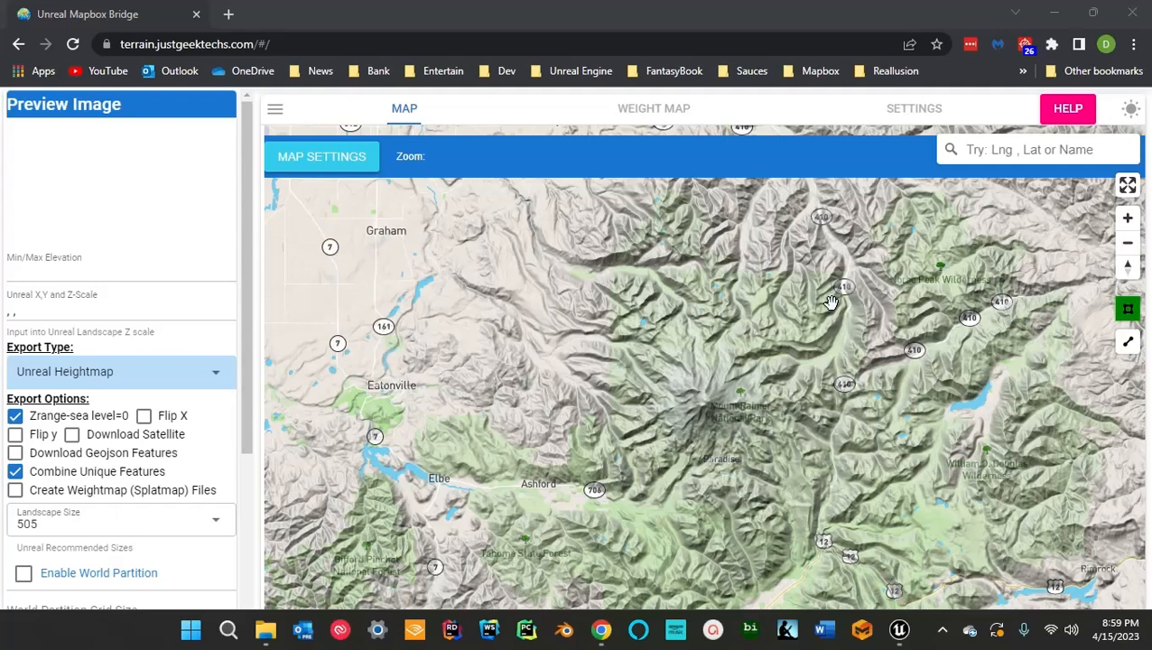
{"action": "left_click", "coordinate": [900, 630]}
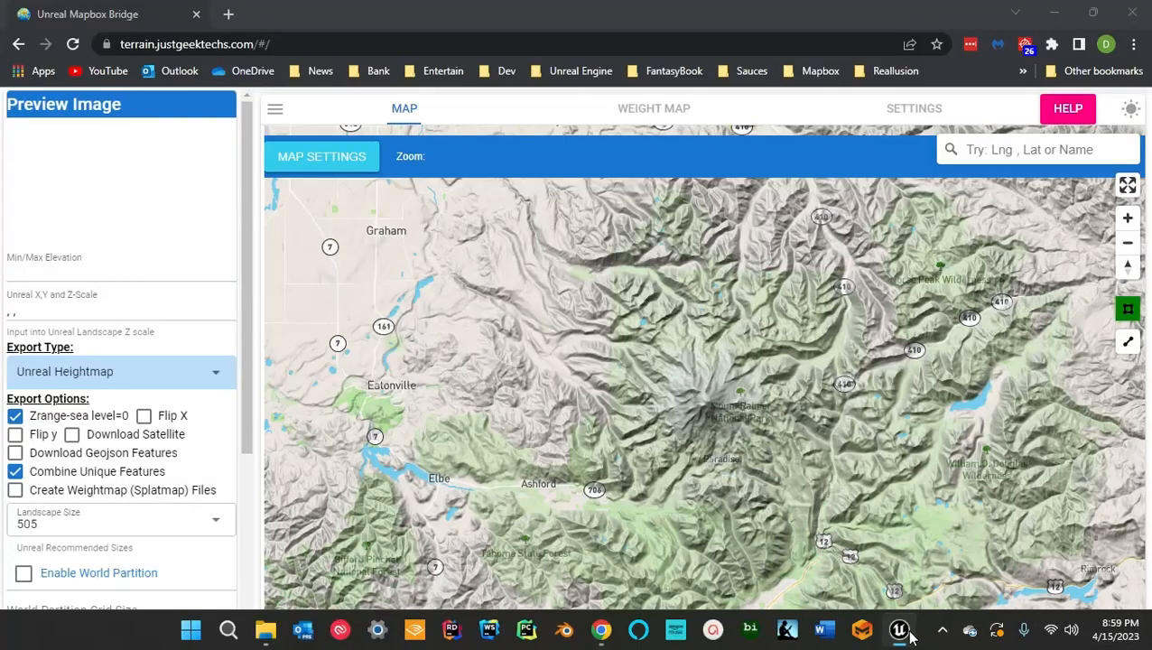
{"action": "left_click", "coordinate": [1063, 9]}
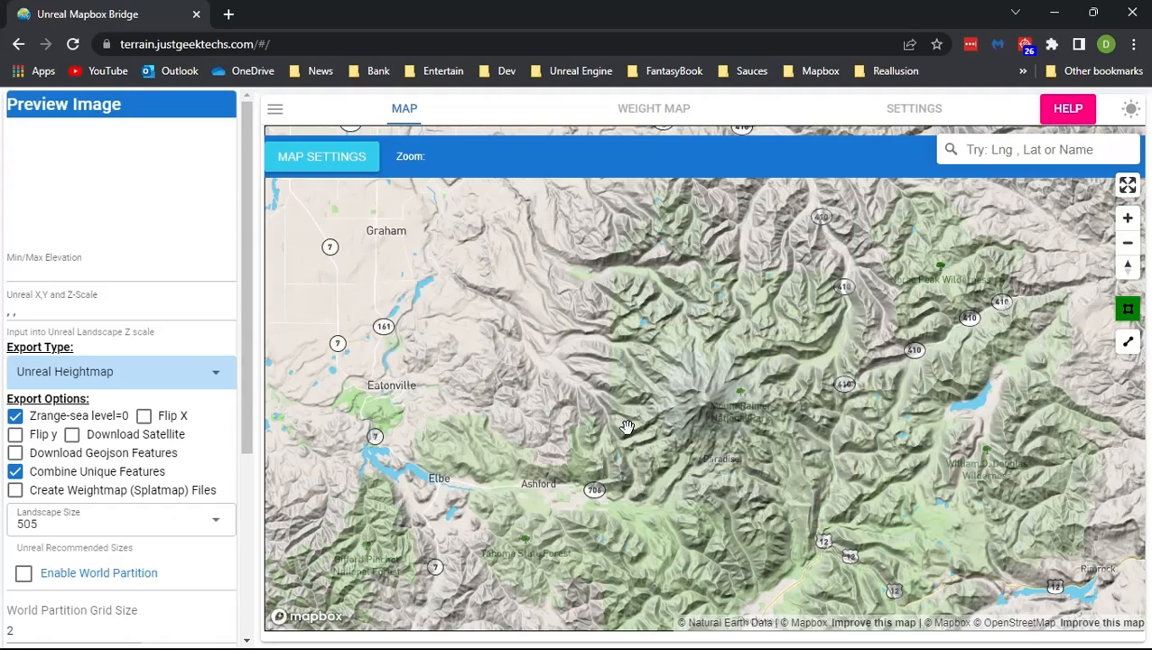
- Explore the map by zooming out from Mount Rainier to the world view, and reload the page to restore the starting area
{"action": "scroll", "coordinate": [717, 406], "scroll_direction": "down", "scroll_amount": 3}
{"action": "scroll", "coordinate": [719, 405], "scroll_direction": "down", "scroll_amount": 4}
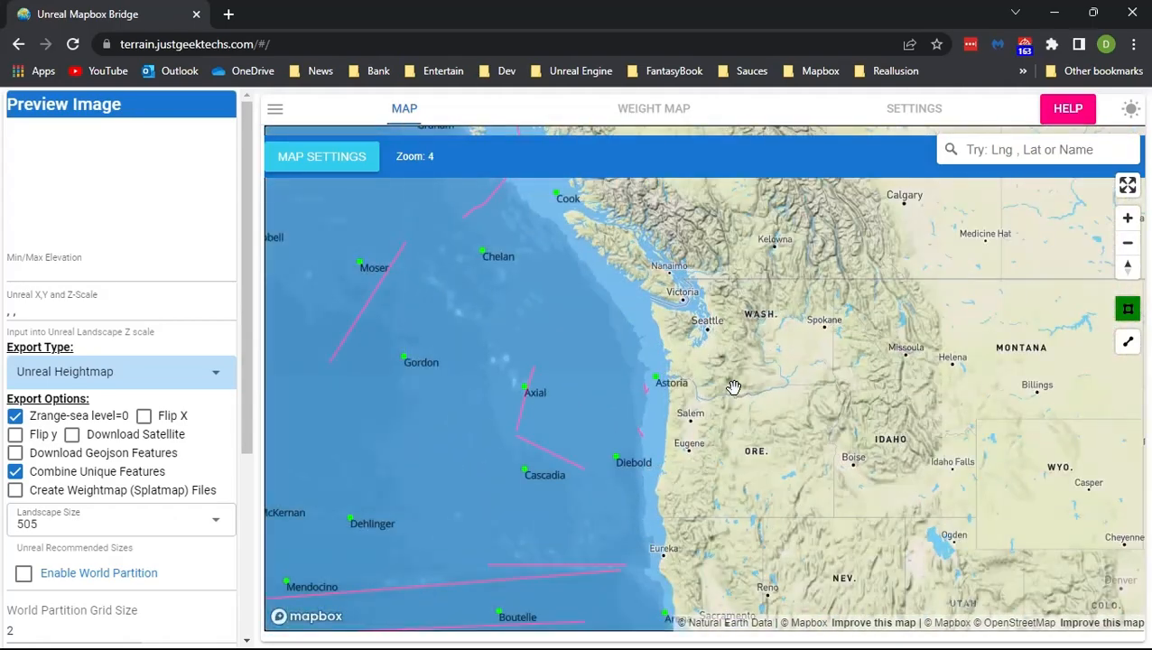
{"action": "left_click_drag", "start_coordinate": [769, 376], "coordinate": [393, 372]}
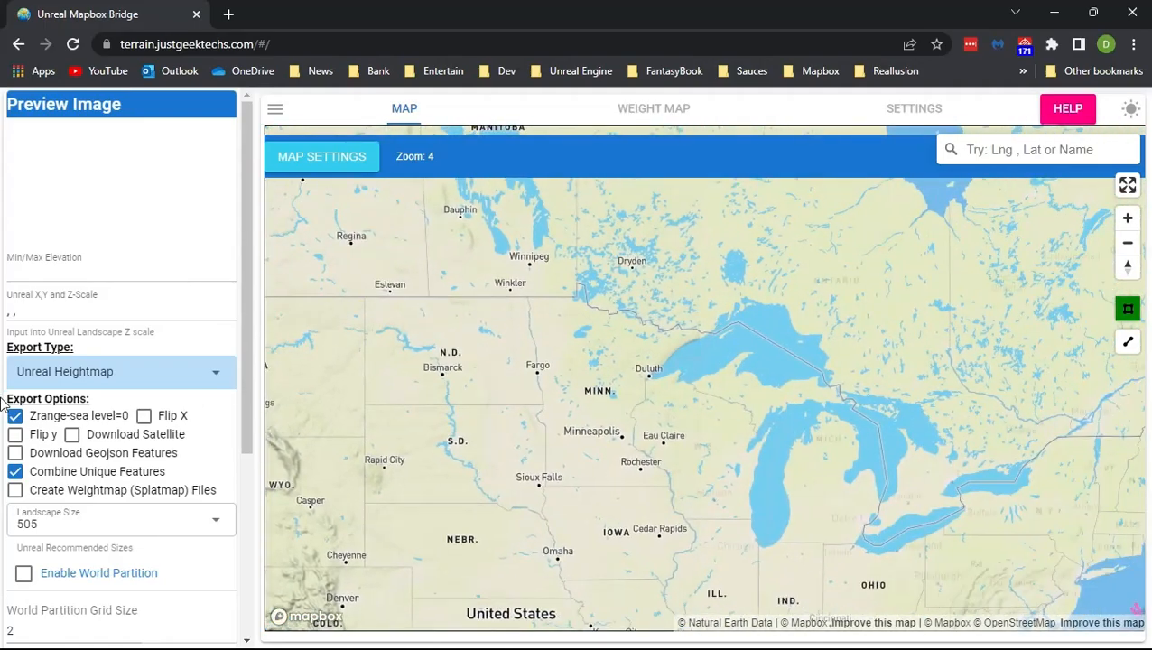
{"action": "scroll", "coordinate": [352, 407], "scroll_direction": "down", "scroll_amount": 3}
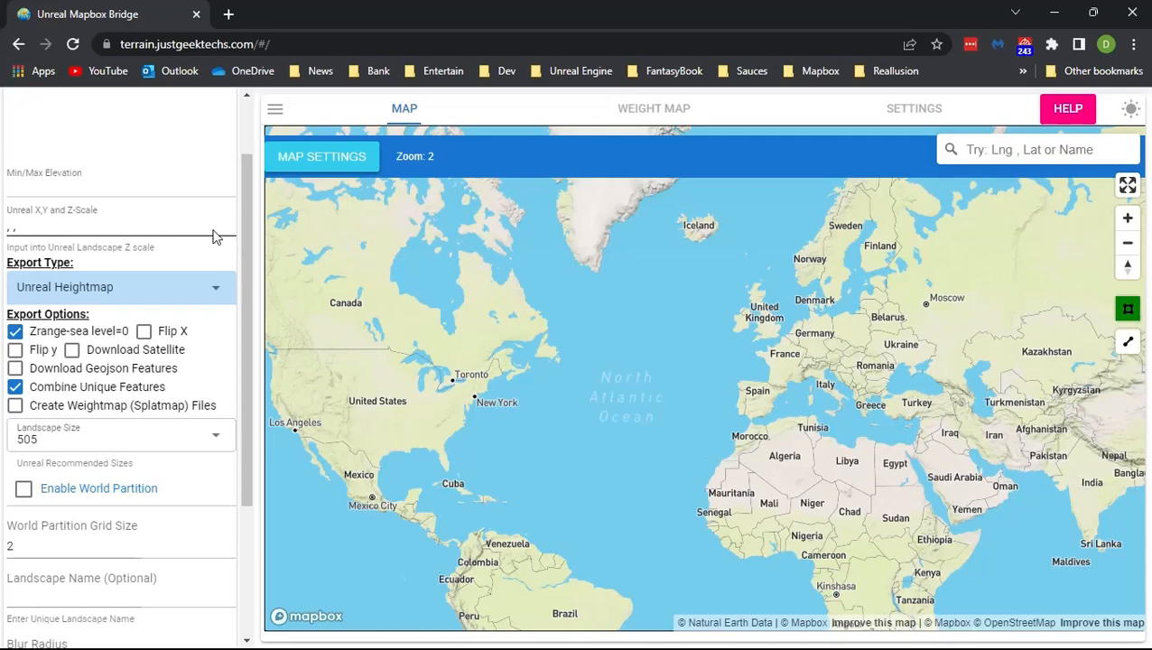
{"action": "left_click", "coordinate": [73, 44]}
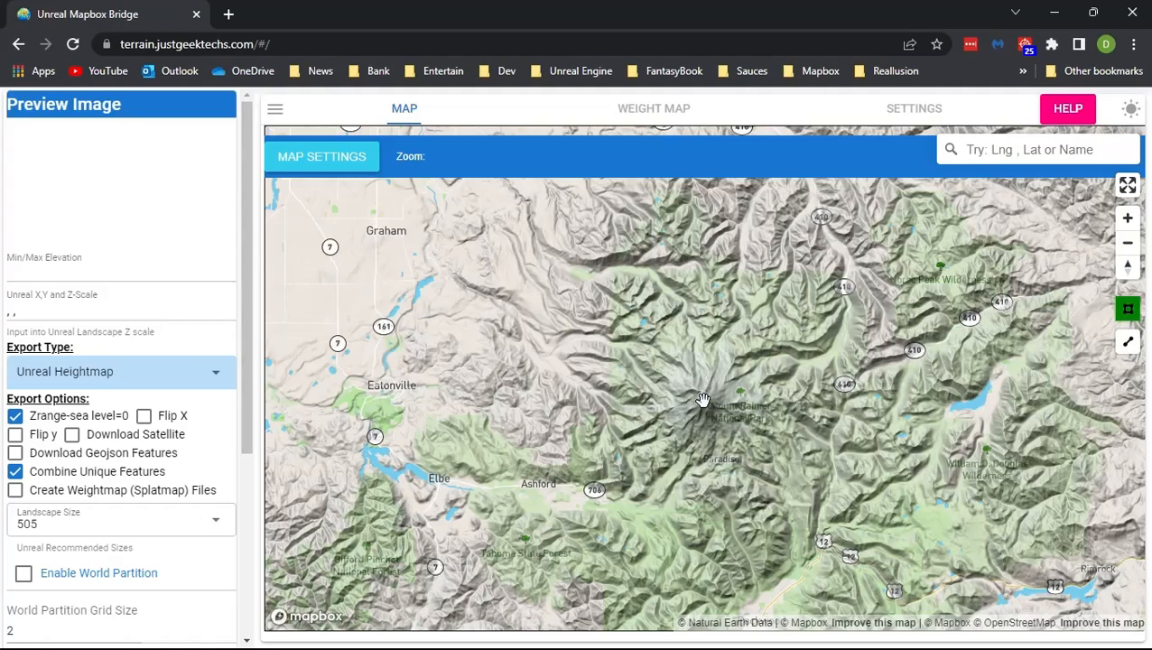
- Look through the help page covering settings, map navigation, export options and buttons, and close it
{"action": "left_click", "coordinate": [1064, 115]}
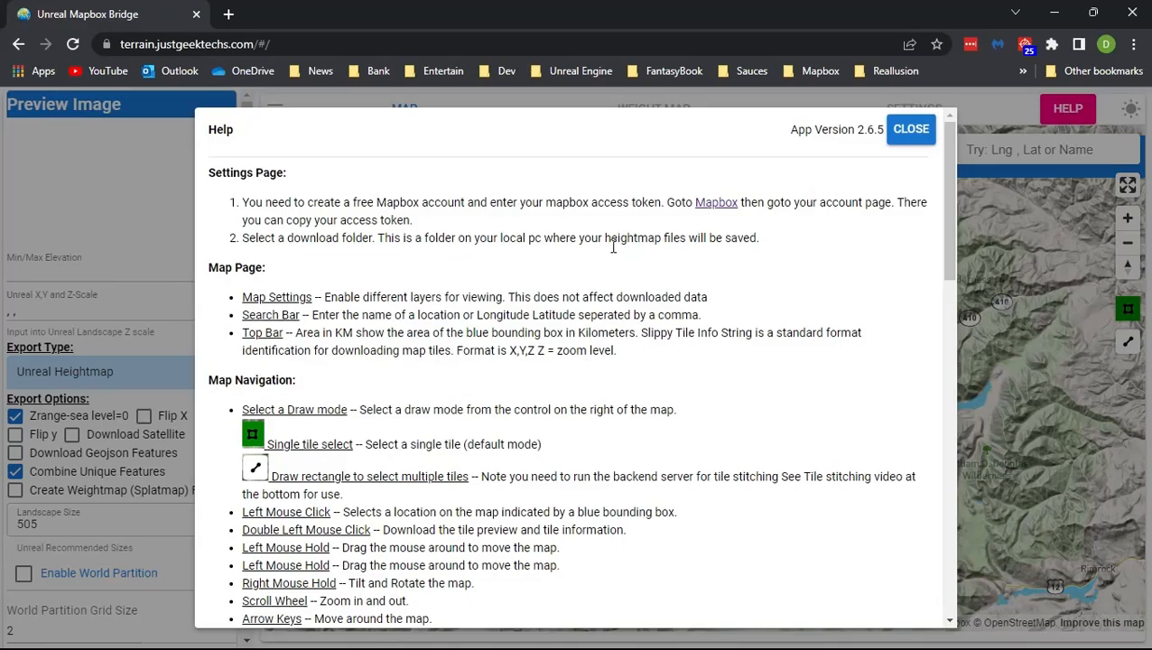
{"action": "scroll", "coordinate": [578, 270], "scroll_direction": "down", "scroll_amount": 13}
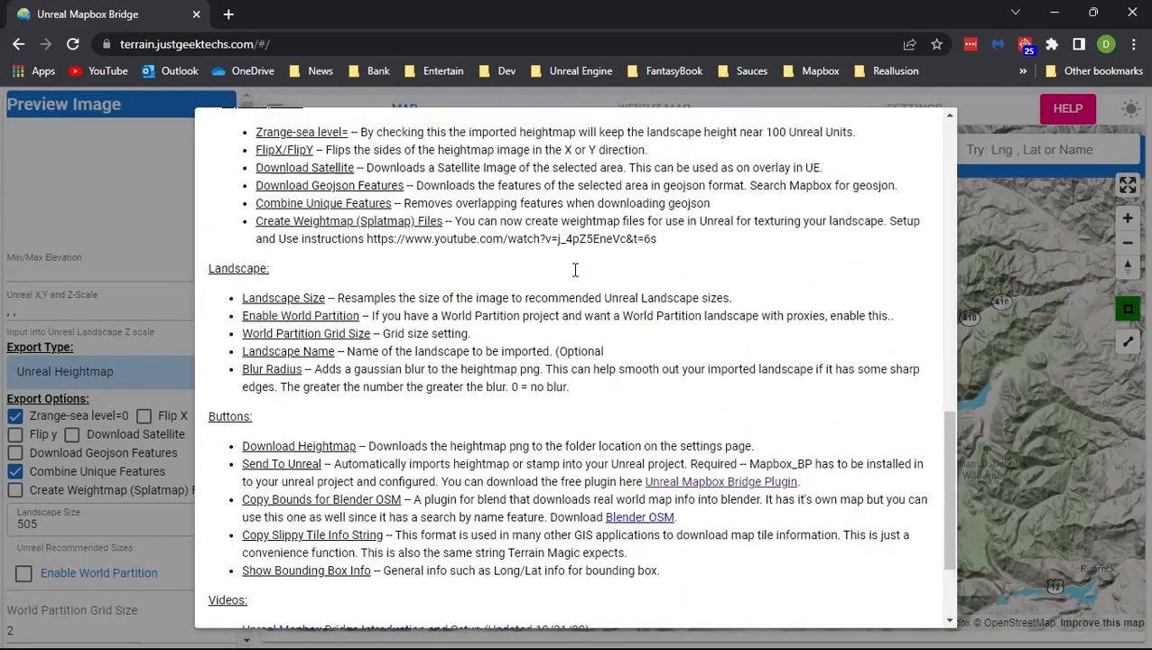
{"action": "scroll", "coordinate": [575, 270], "scroll_direction": "up", "scroll_amount": 15}
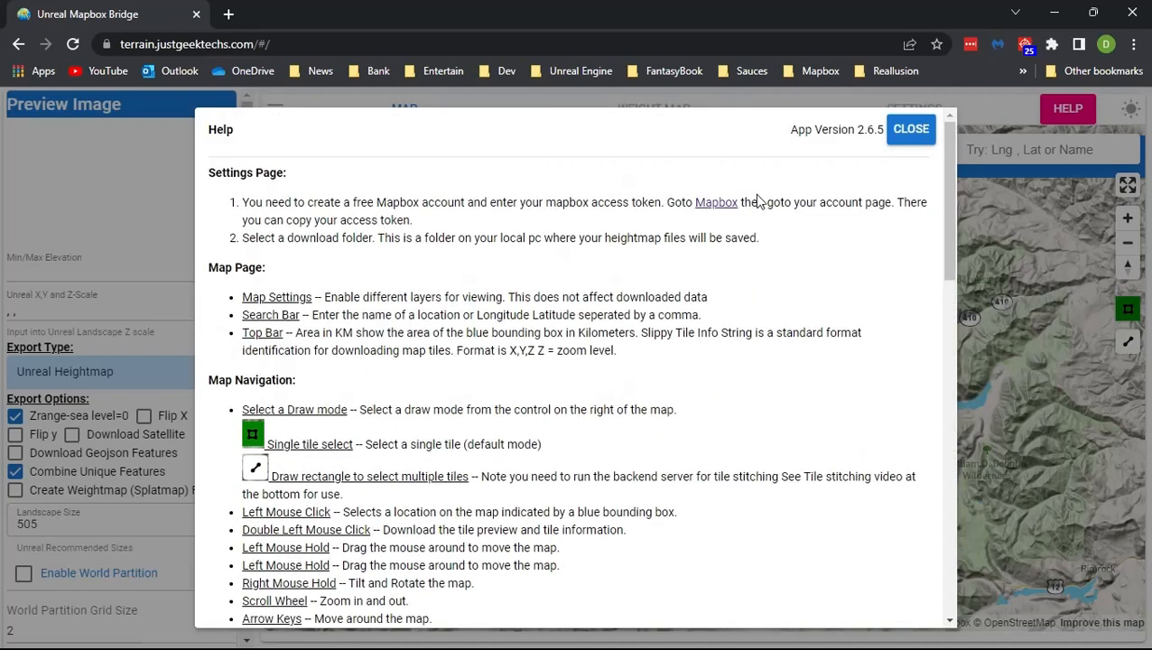
{"action": "left_click", "coordinate": [909, 131]}
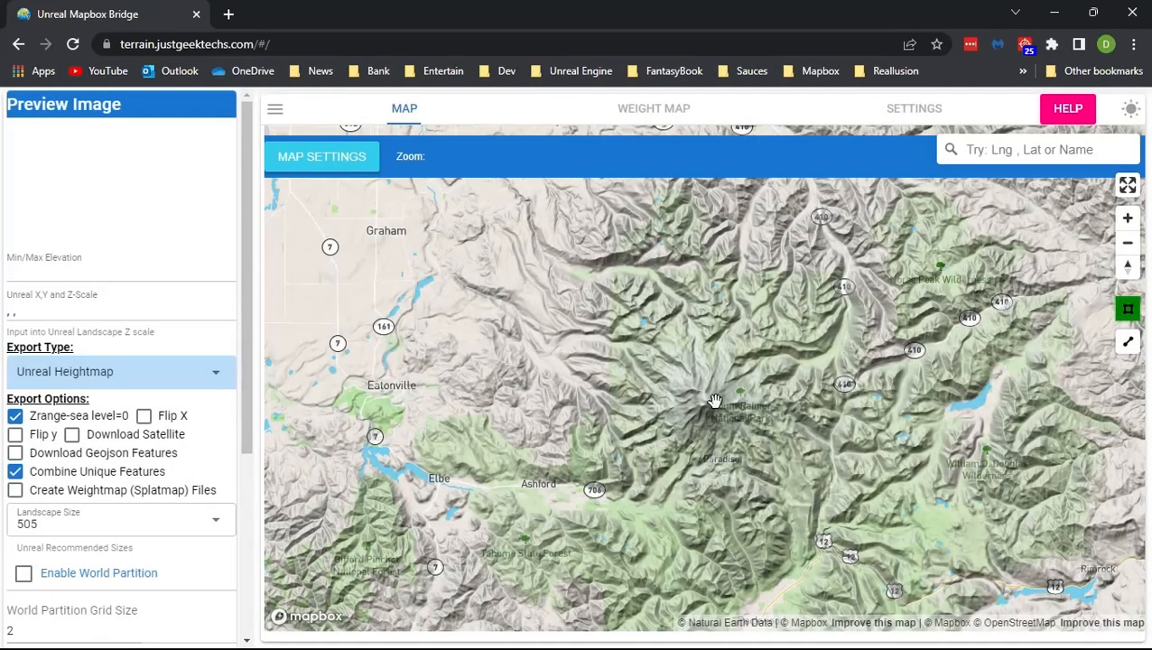
- Select map tile 82,180,9 around Mount Rainier, load its heightmap preview, and allow the site to edit files in Real World Height Maps
{"action": "left_click", "coordinate": [716, 406]}
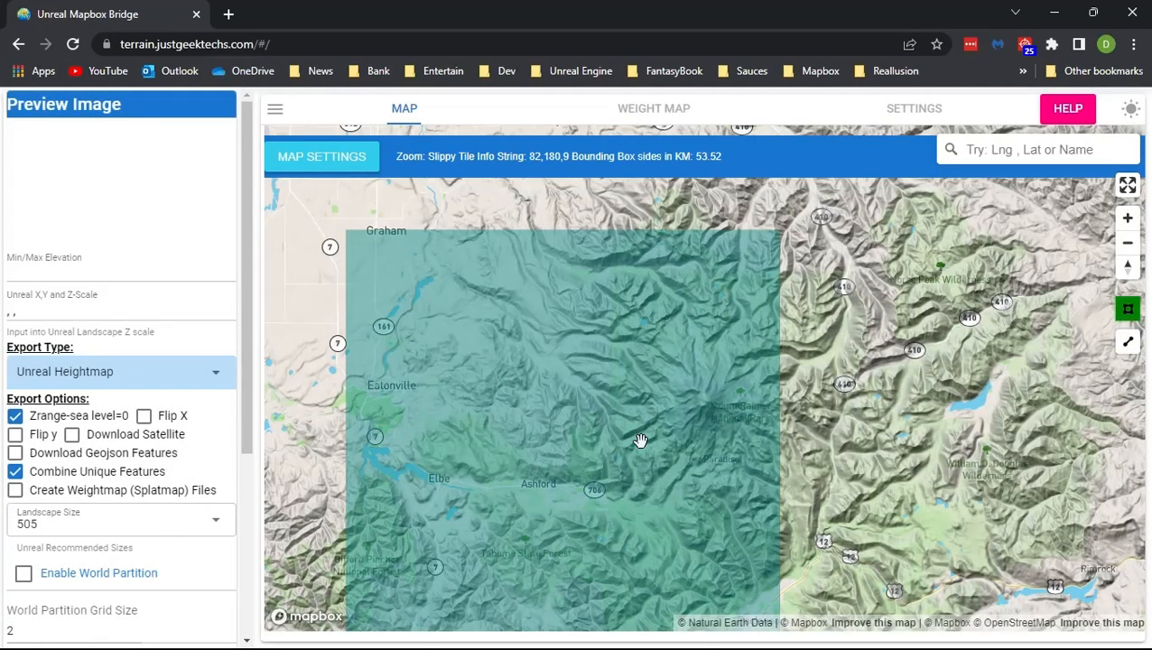
{"action": "left_click", "coordinate": [980, 397]}
{"action": "left_click_drag", "start_coordinate": [635, 302], "coordinate": [752, 252]}
{"action": "left_click", "coordinate": [752, 351]}
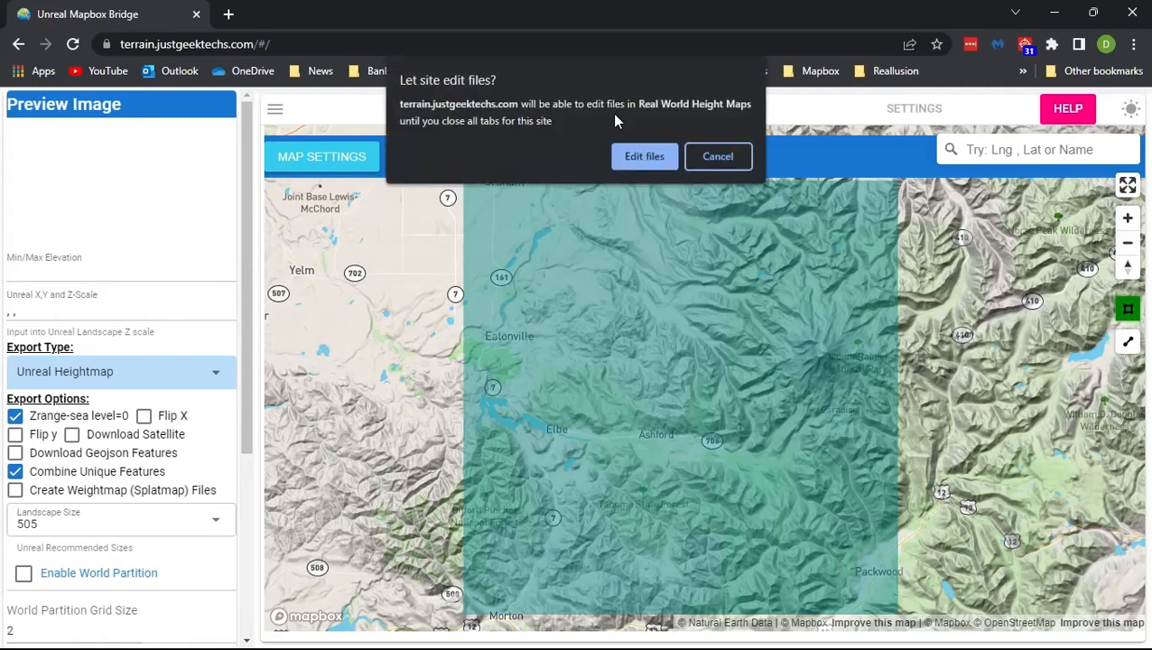
{"action": "left_click", "coordinate": [643, 156]}
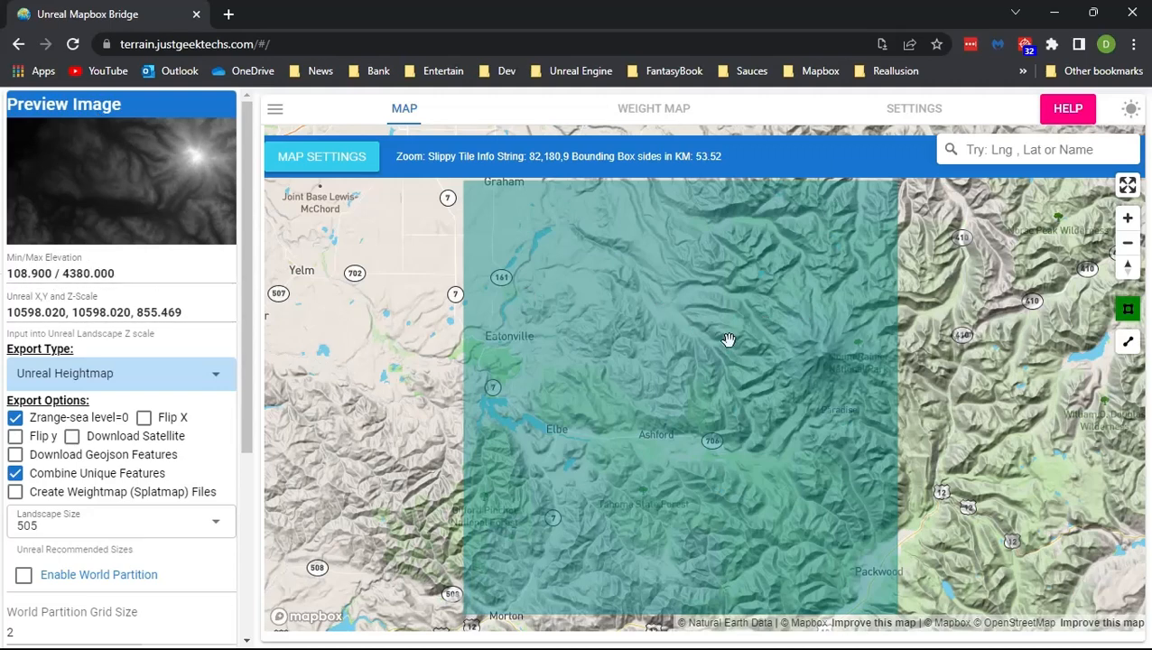
- Set the exported heightmap's landscape size to 2017x2017
{"action": "scroll", "coordinate": [392, 435], "scroll_direction": "down", "scroll_amount": 2}
{"action": "scroll", "coordinate": [134, 540], "scroll_direction": "down", "scroll_amount": 3}
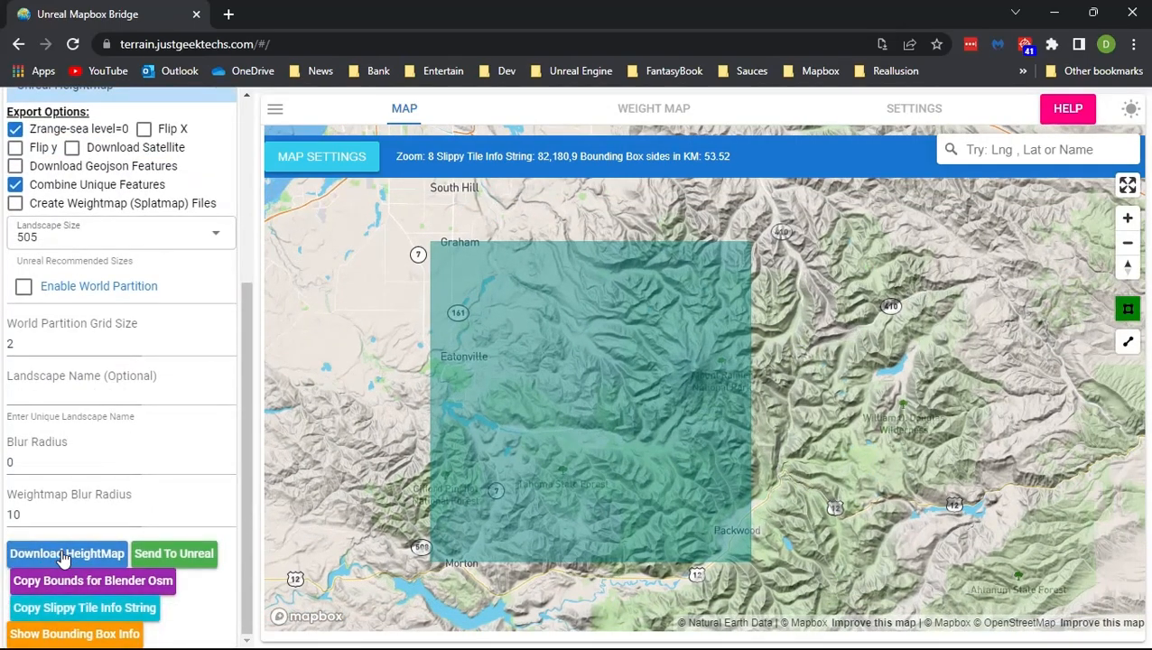
{"action": "left_click", "coordinate": [75, 555]}
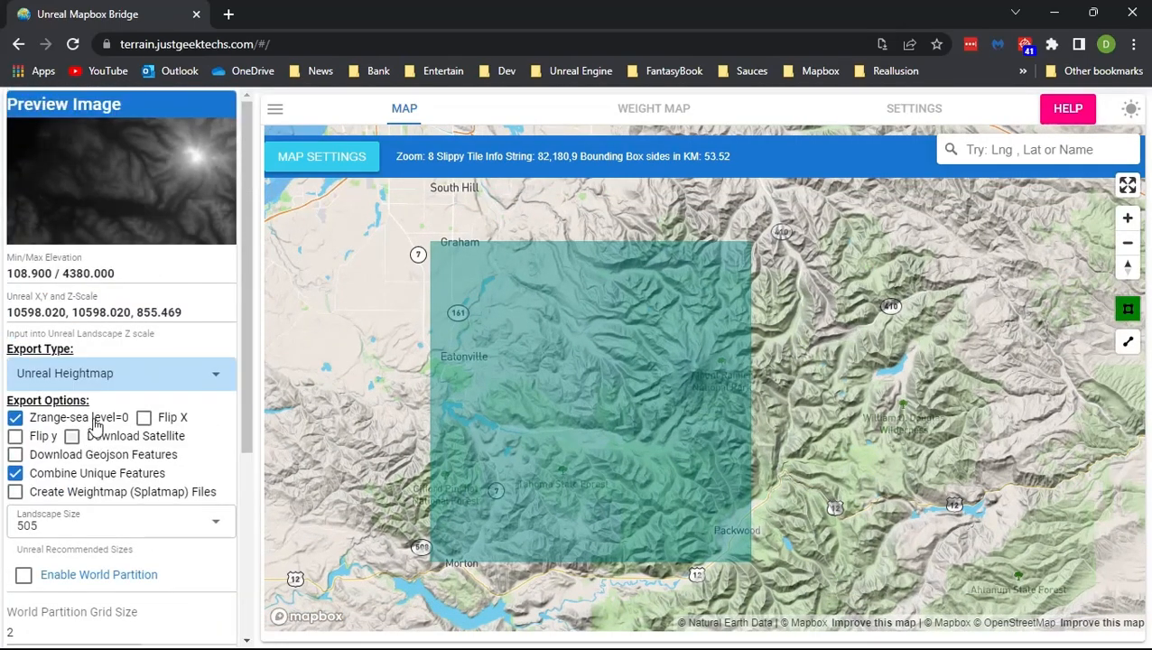
{"action": "scroll", "coordinate": [56, 375], "scroll_direction": "down", "scroll_amount": 2}
{"action": "left_click", "coordinate": [51, 361]}
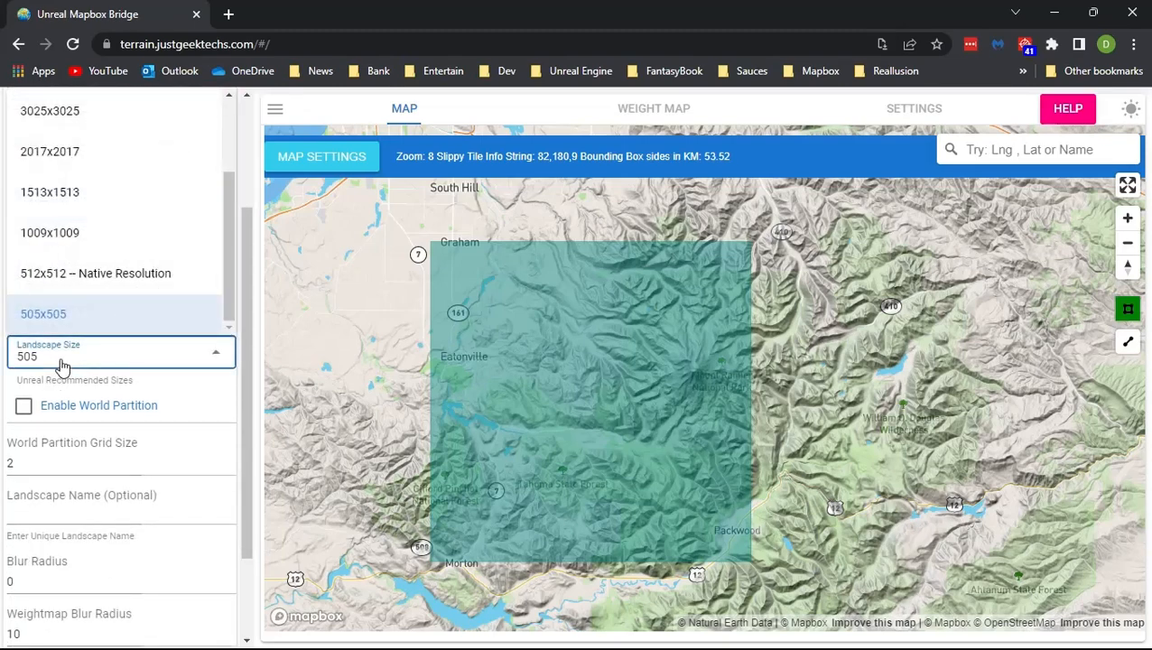
{"action": "left_click", "coordinate": [40, 154]}
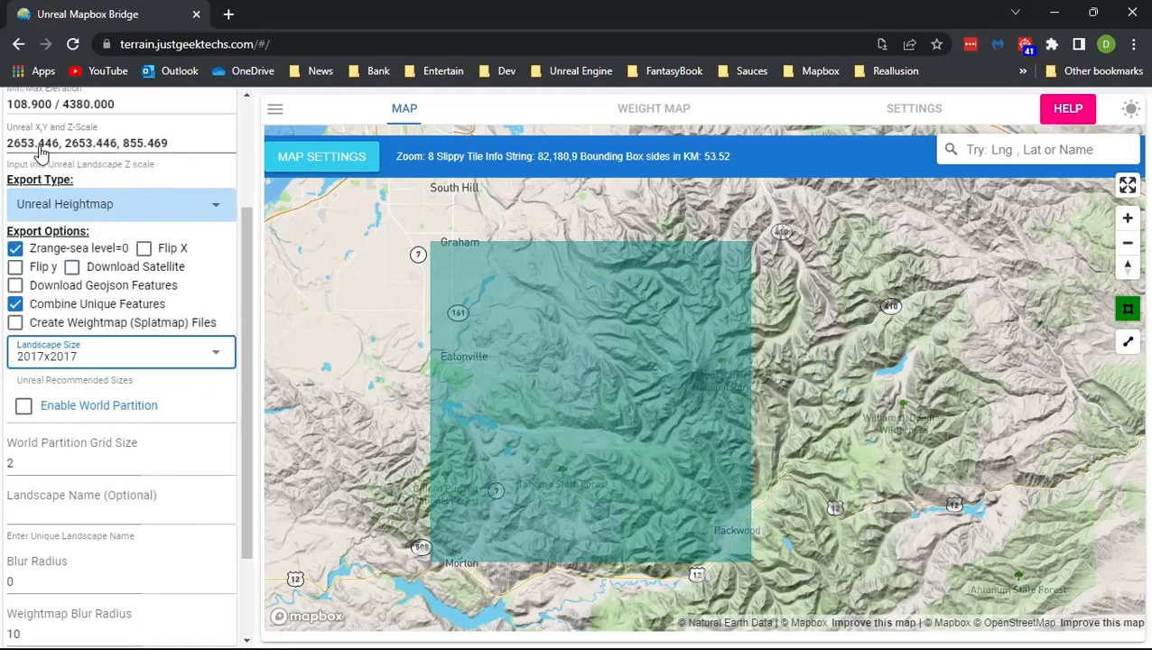
- Download the heightmap and check the exported images in the Real World Height Maps folder
{"action": "scroll", "coordinate": [53, 308], "scroll_direction": "down", "scroll_amount": 2}
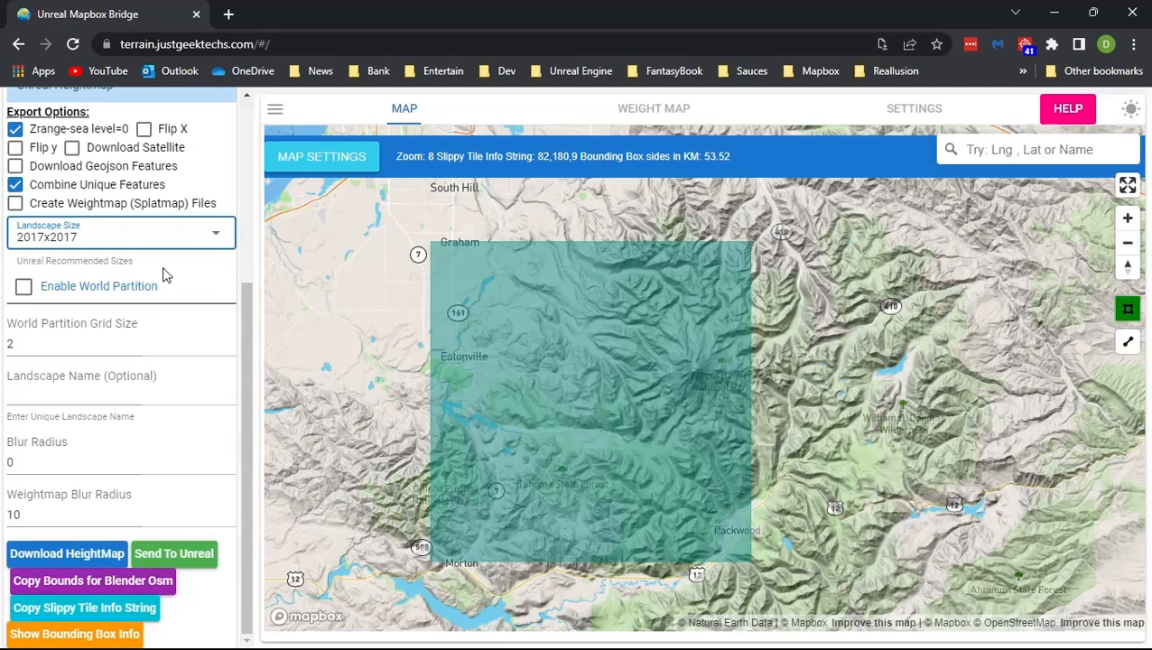
{"action": "left_click", "coordinate": [51, 557]}
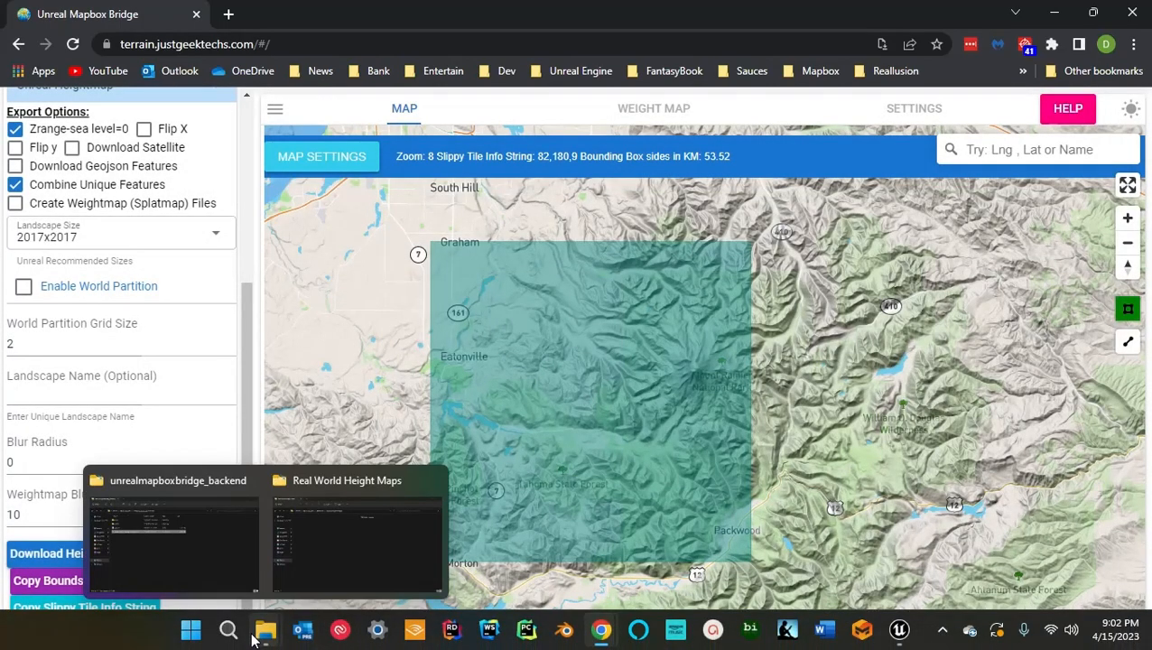
{"action": "left_click", "coordinate": [264, 632]}
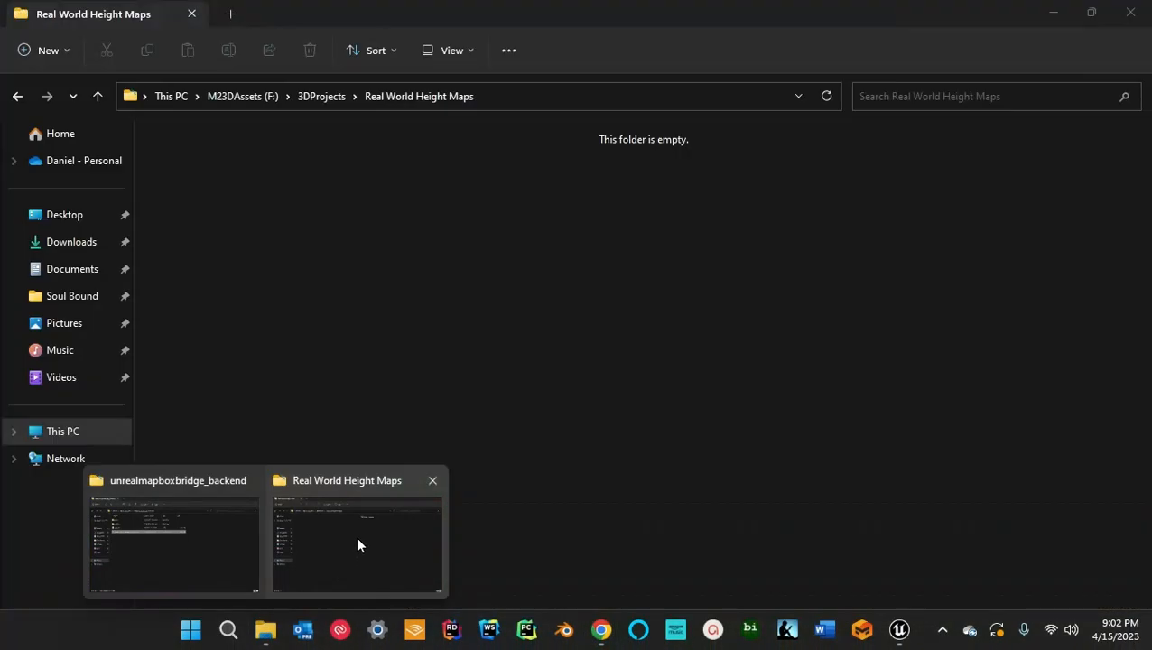
{"action": "left_click", "coordinate": [357, 542]}
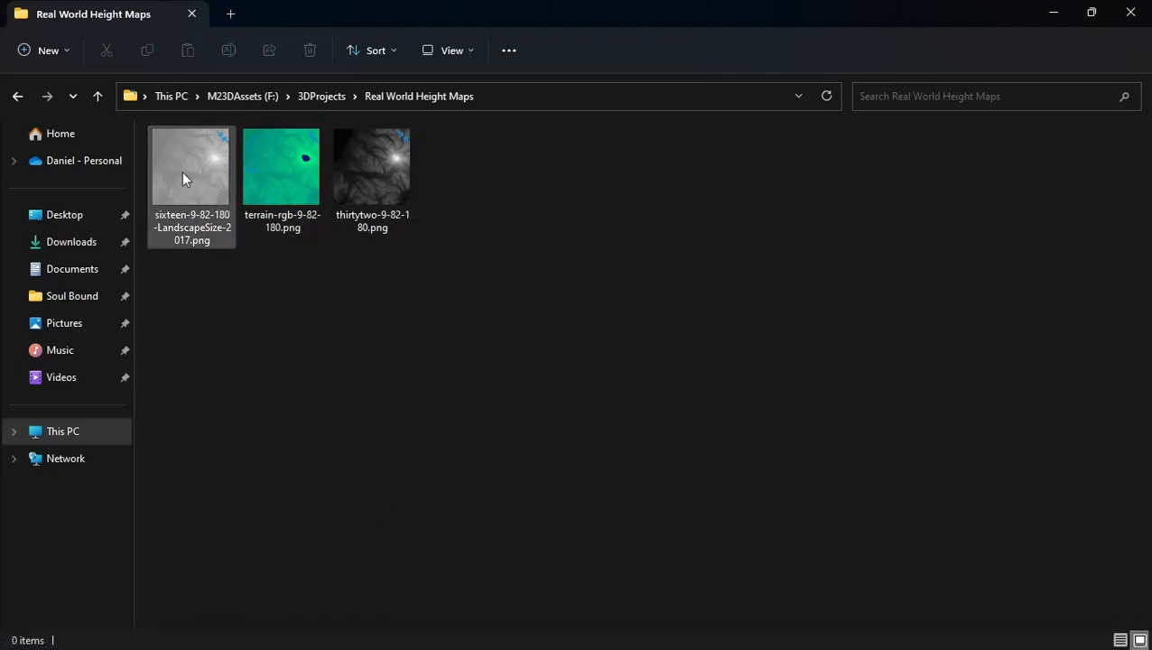
{"action": "mouse_move", "coordinate": [195, 194]}
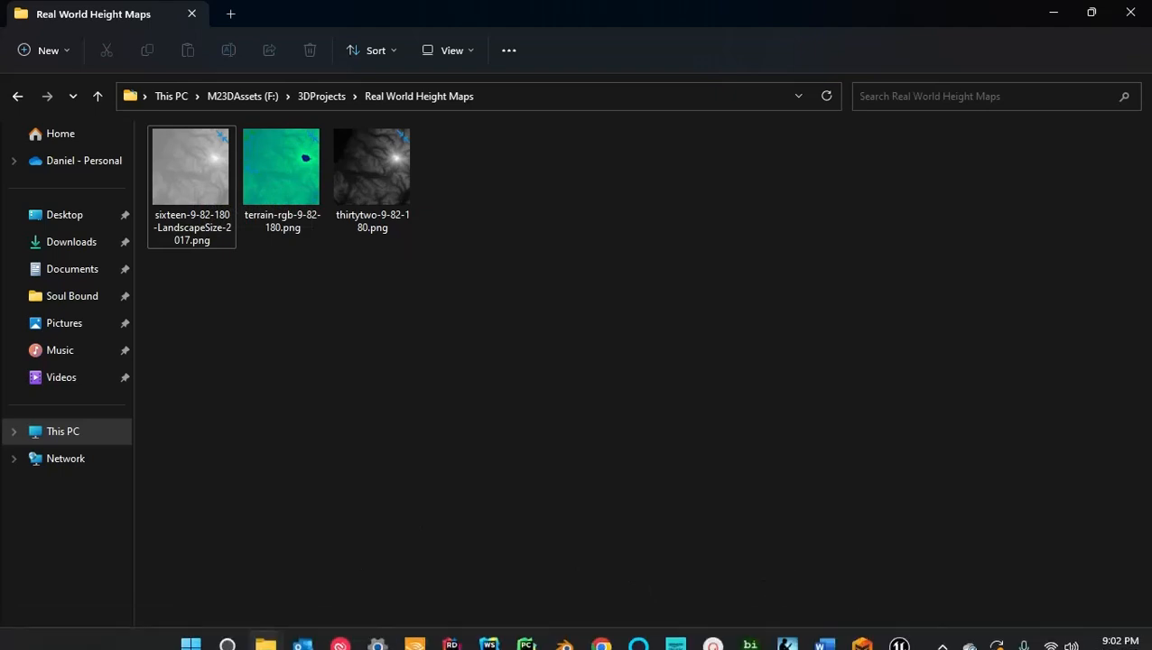
- Switch to the Unreal Editor and delete the existing Landscape actor from DefaultMap
{"action": "left_click", "coordinate": [900, 641]}
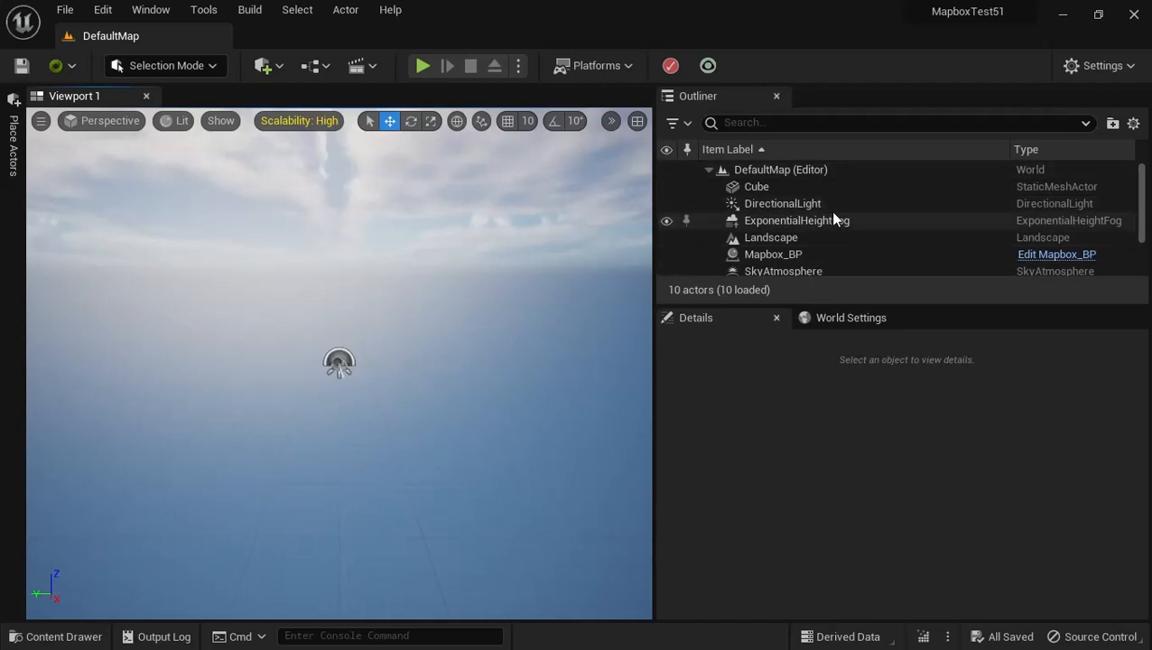
{"action": "left_click", "coordinate": [798, 237]}
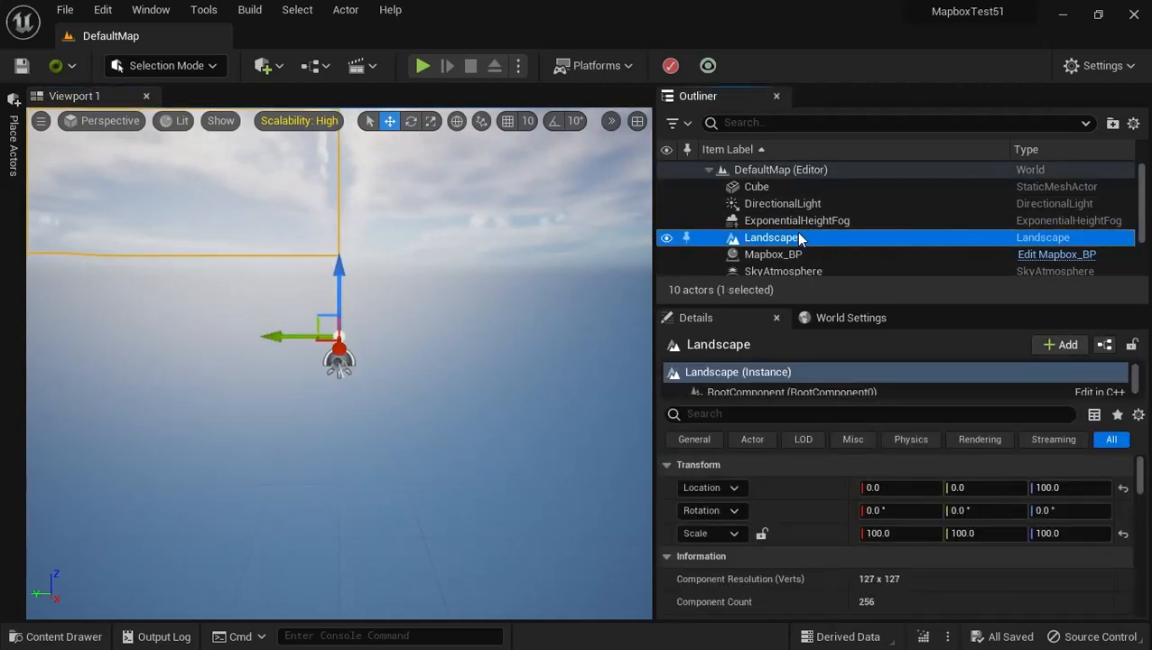
{"action": "key", "text": "Delete"}
{"action": "left_click", "coordinate": [794, 237]}
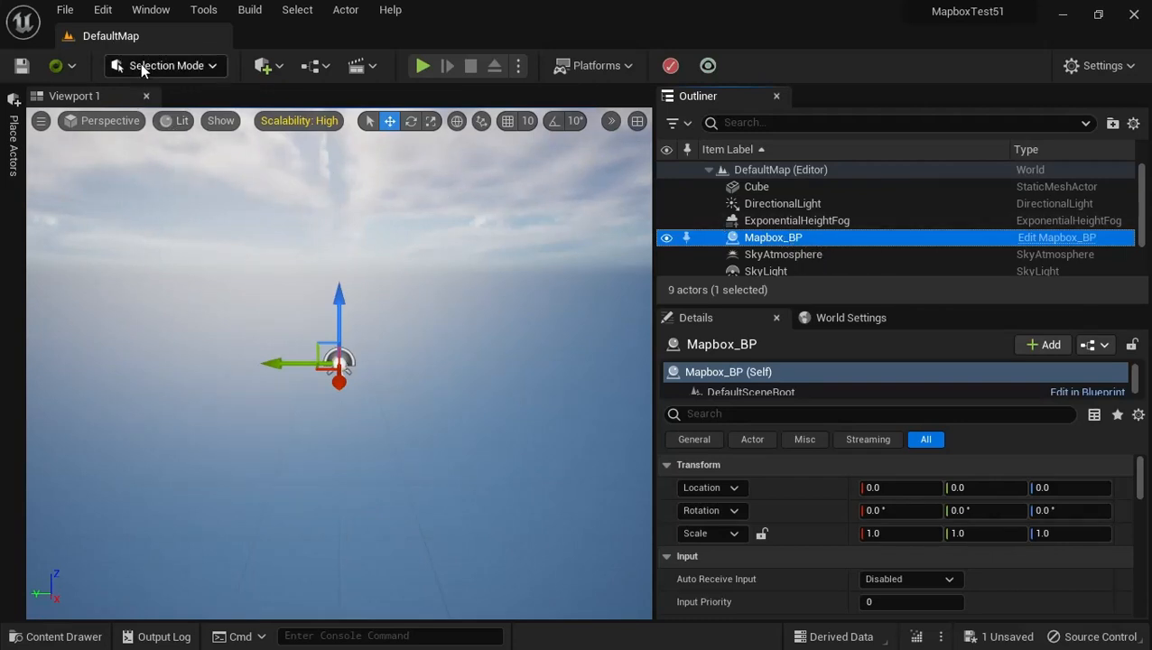
- Enter Landscape mode and set the new landscape to be imported from a file
{"action": "left_click", "coordinate": [143, 65]}
{"action": "left_click", "coordinate": [182, 109]}
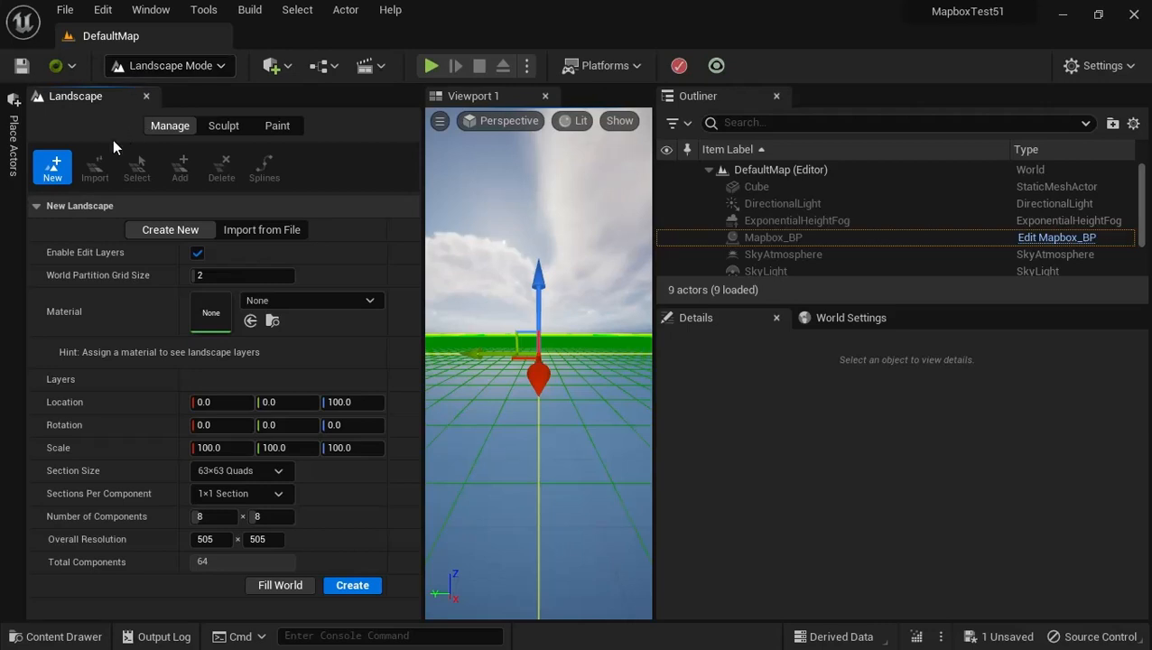
{"action": "left_click", "coordinate": [257, 230]}
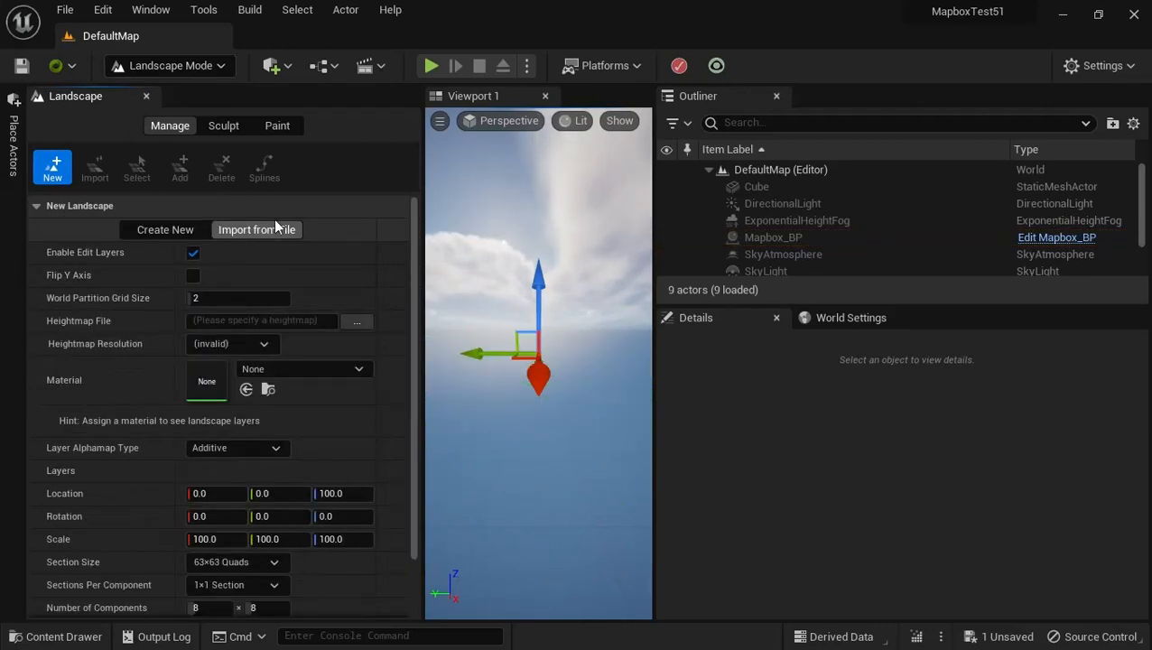
{"action": "left_click", "coordinate": [356, 323]}
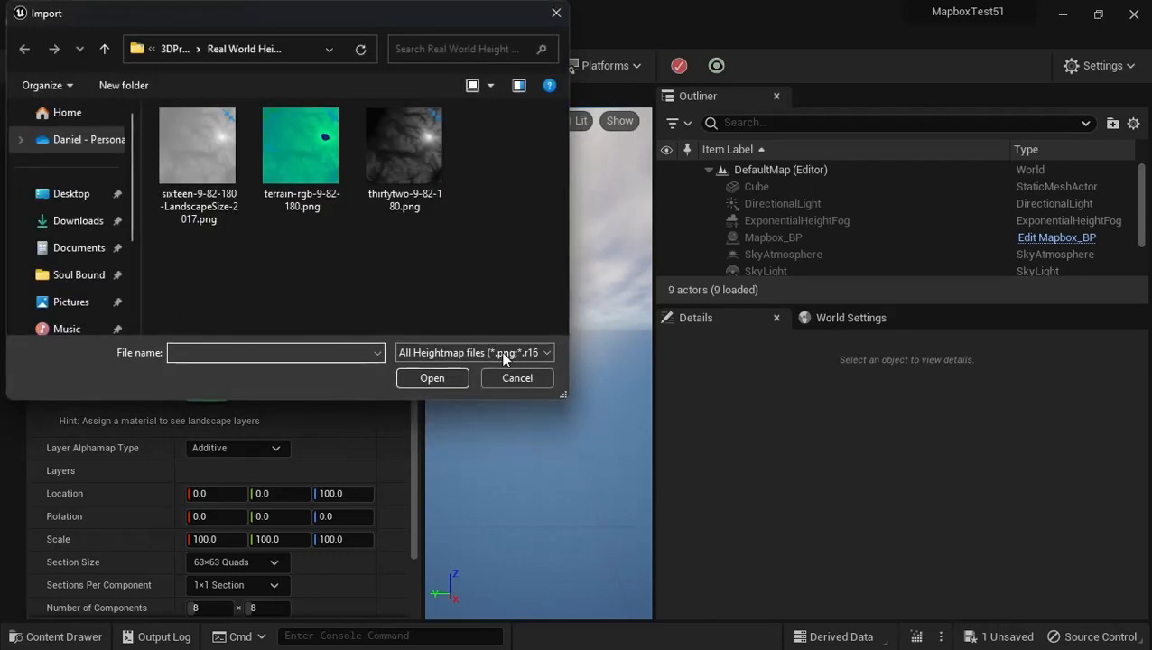
{"action": "left_click", "coordinate": [505, 378]}
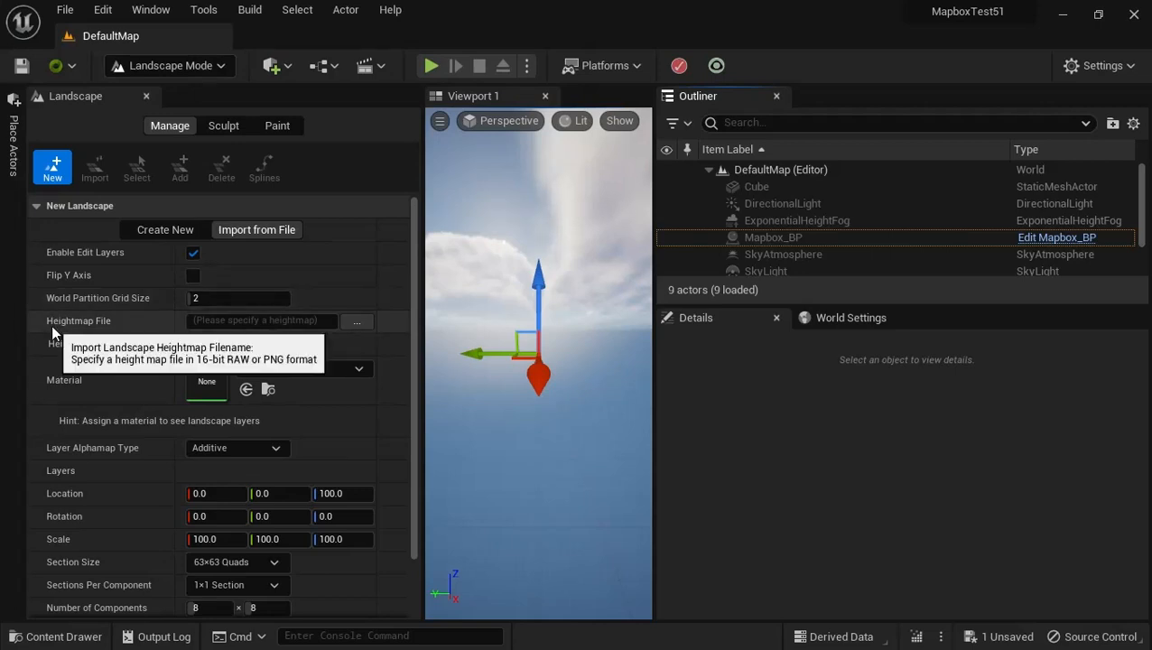
- Import the new landscape using sixteen-9-82-180-LandscapeSize-2017.png as the heightmap file
{"action": "left_click", "coordinate": [362, 327]}
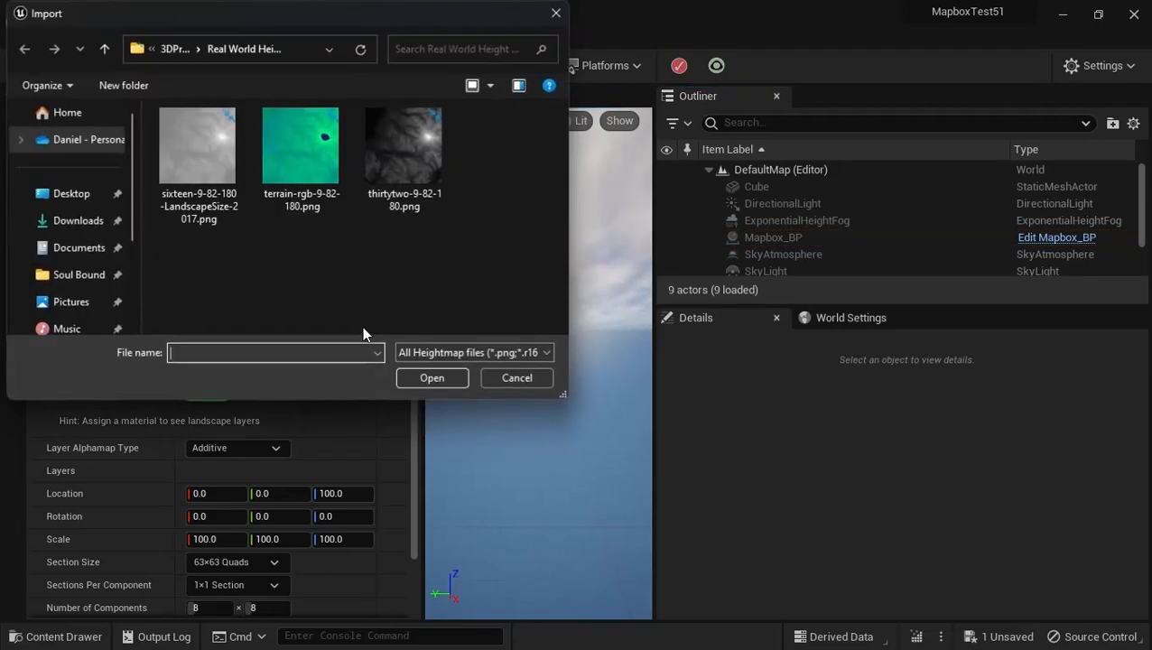
{"action": "left_click", "coordinate": [195, 145]}
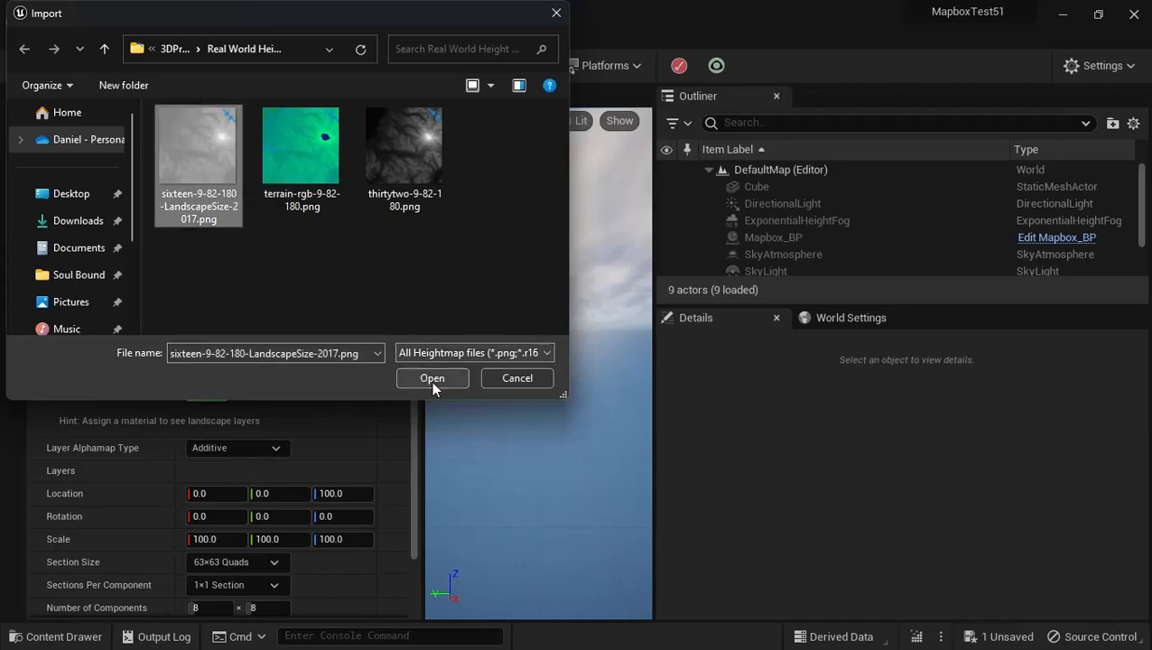
{"action": "left_click", "coordinate": [432, 379]}
{"action": "scroll", "coordinate": [365, 321], "scroll_direction": "down", "scroll_amount": 2}
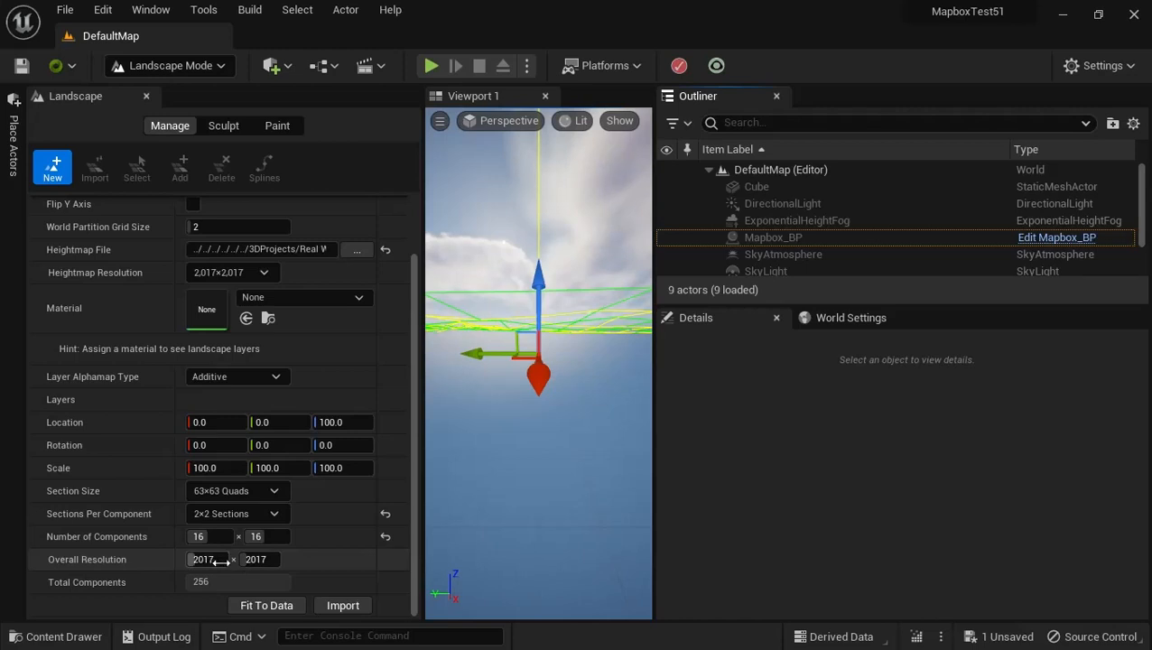
{"action": "left_click", "coordinate": [343, 605]}
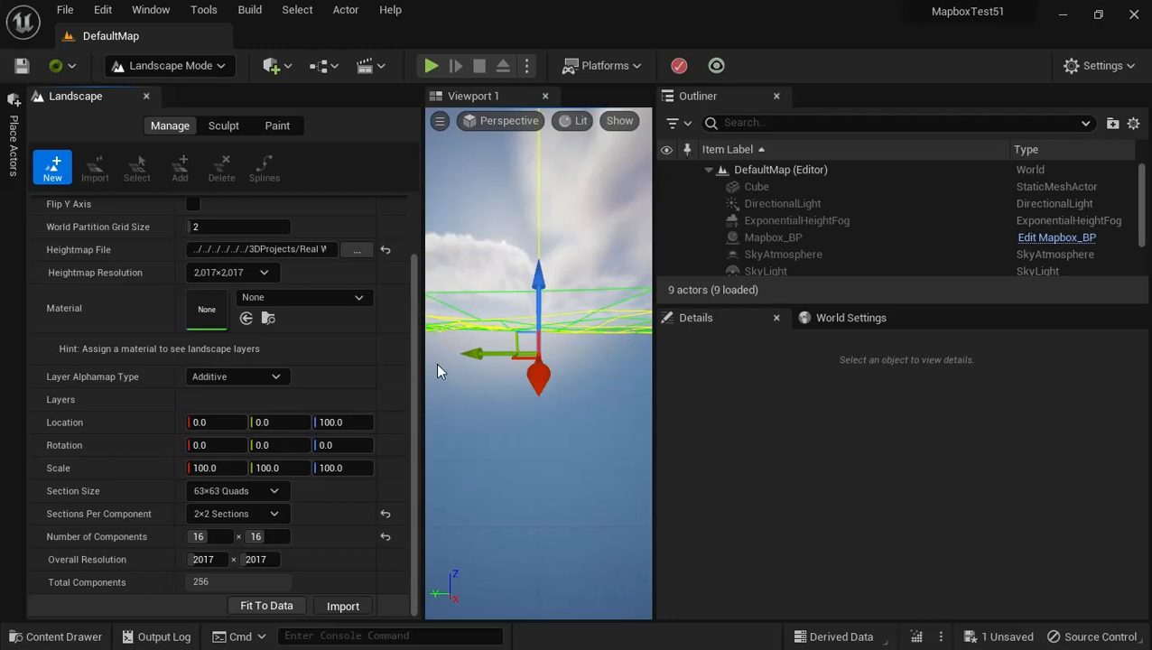
- Return to Selection mode and fly over the imported landscape to examine the mountain terrain
{"action": "left_click", "coordinate": [168, 67]}
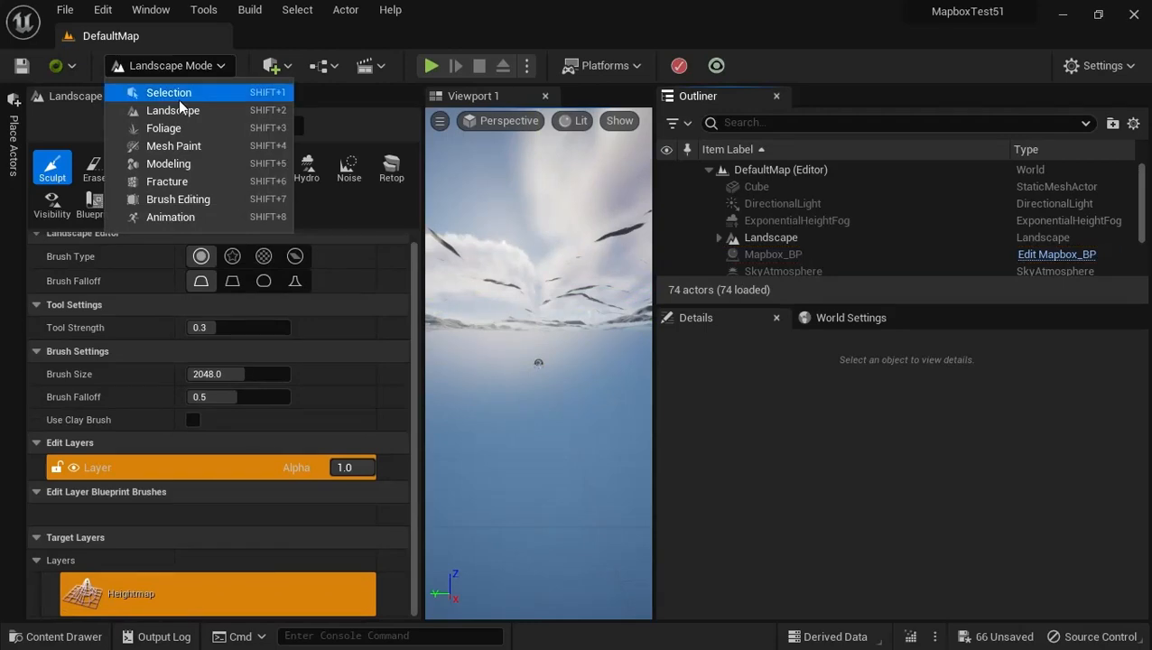
{"action": "left_click", "coordinate": [178, 100]}
{"action": "right_click_drag", "start_coordinate": [298, 275], "coordinate": [940, 469]}
{"action": "key", "text": "w"}
{"action": "key", "text": "e"}
{"action": "key", "text": "w"}
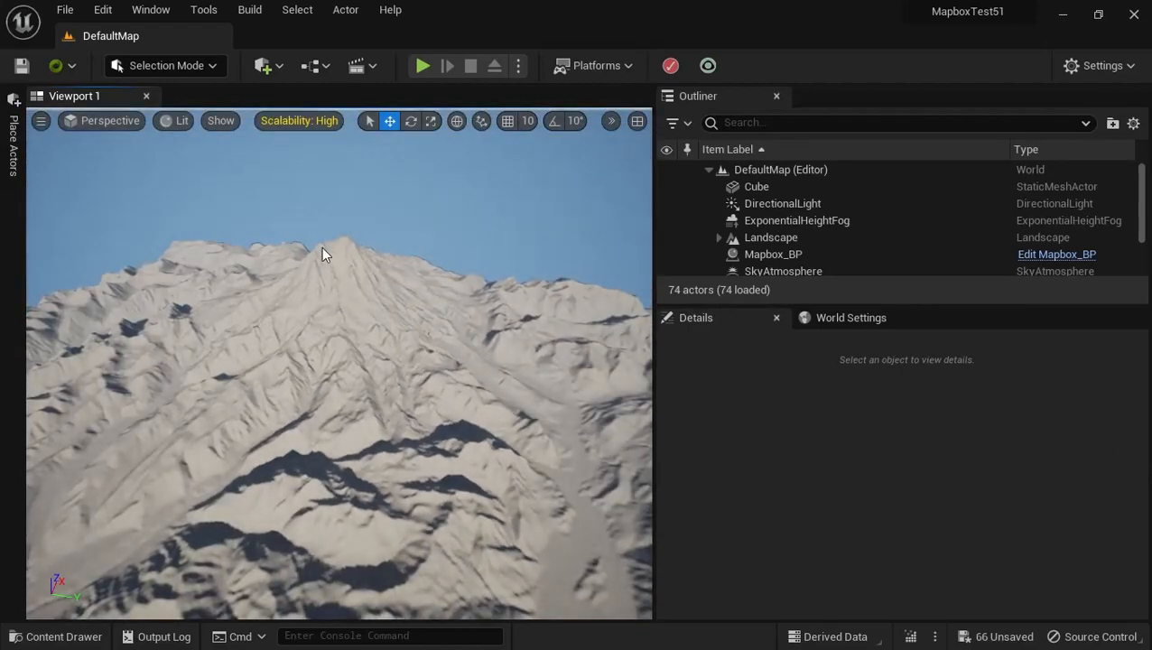
- Set the Landscape actor's Z scale to 50 and inspect the flattened mountain terrain
{"action": "mouse_move", "coordinate": [321, 246]}
{"action": "right_mouse_down"}
{"action": "mouse_move", "coordinate": [558, 329]}
{"action": "mouse_move", "coordinate": [455, 386]}
{"action": "mouse_move", "coordinate": [510, 368]}
{"action": "mouse_move", "coordinate": [482, 380]}
{"action": "mouse_move", "coordinate": [471, 408]}
{"action": "mouse_move", "coordinate": [322, 246]}
{"action": "mouse_move", "coordinate": [301, 256]}
{"action": "mouse_move", "coordinate": [374, 265]}
{"action": "mouse_move", "coordinate": [255, 88]}
{"action": "mouse_move", "coordinate": [319, 245]}
{"action": "mouse_move", "coordinate": [336, 259]}
{"action": "mouse_move", "coordinate": [320, 245]}
{"action": "right_mouse_up"}
{"action": "key", "text": "w"}
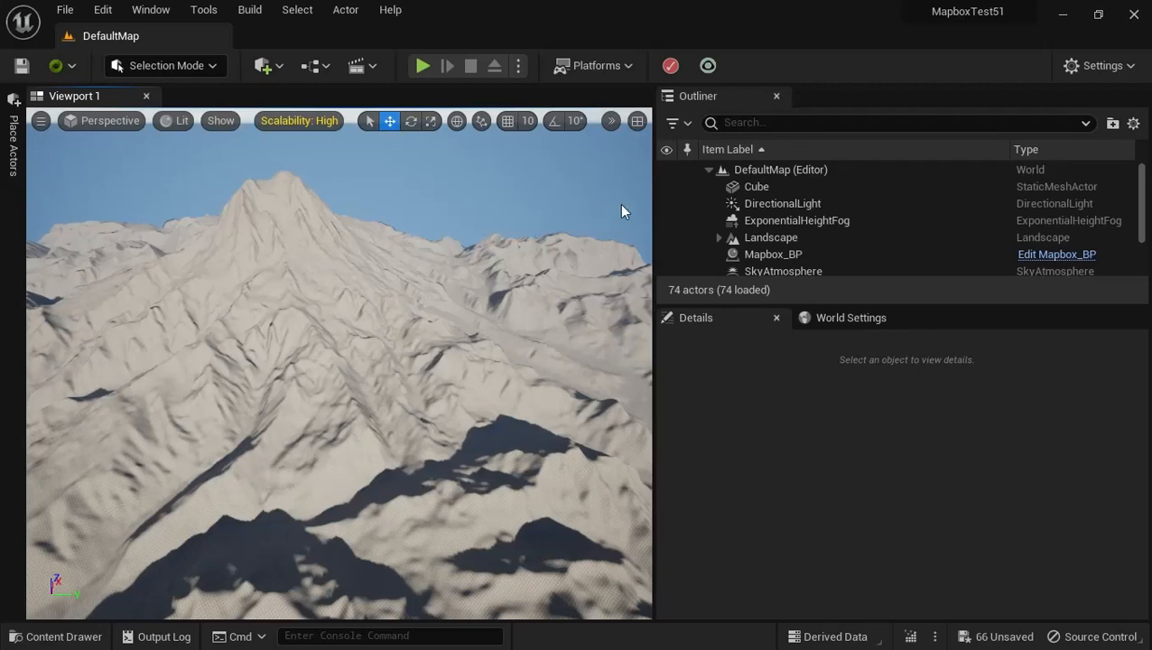
{"action": "left_click", "coordinate": [736, 237]}
{"action": "right_click_drag", "start_coordinate": [343, 261], "coordinate": [314, 263]}
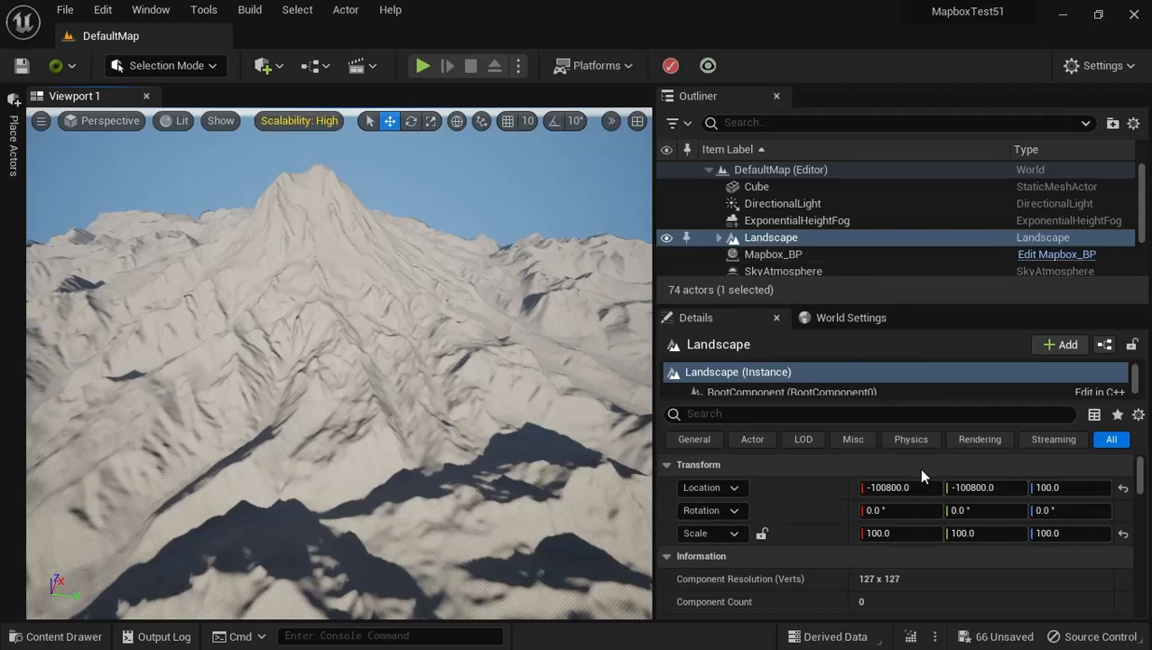
{"action": "left_click", "coordinate": [1080, 533]}
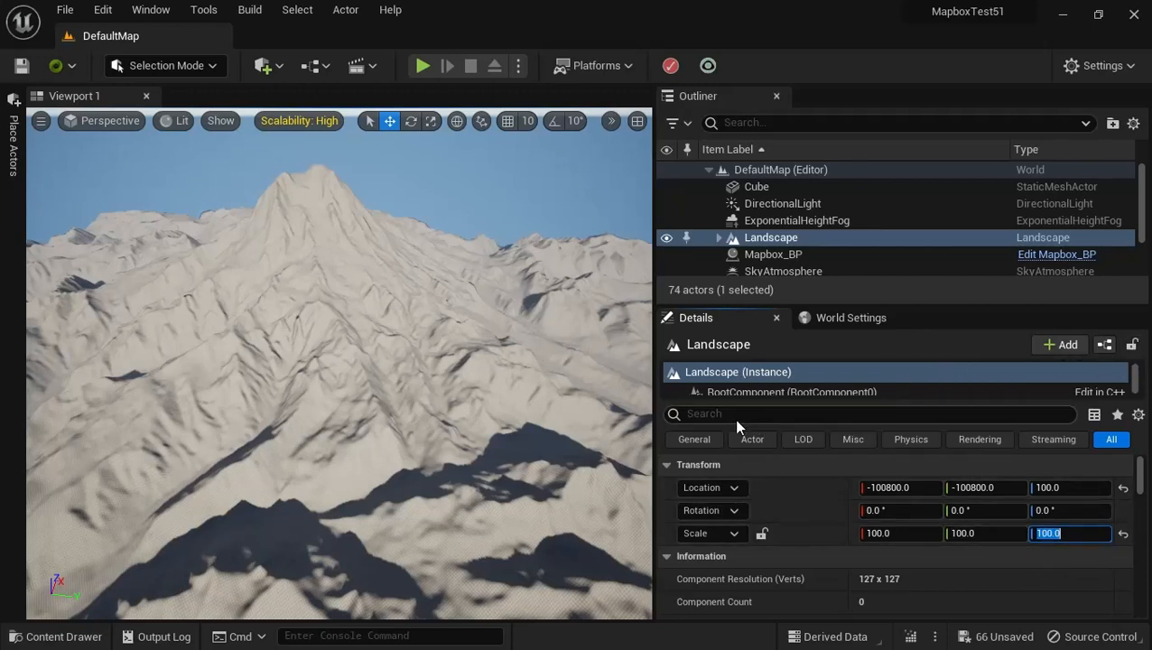
{"action": "type", "text": "50"}
{"action": "key", "text": "Return"}
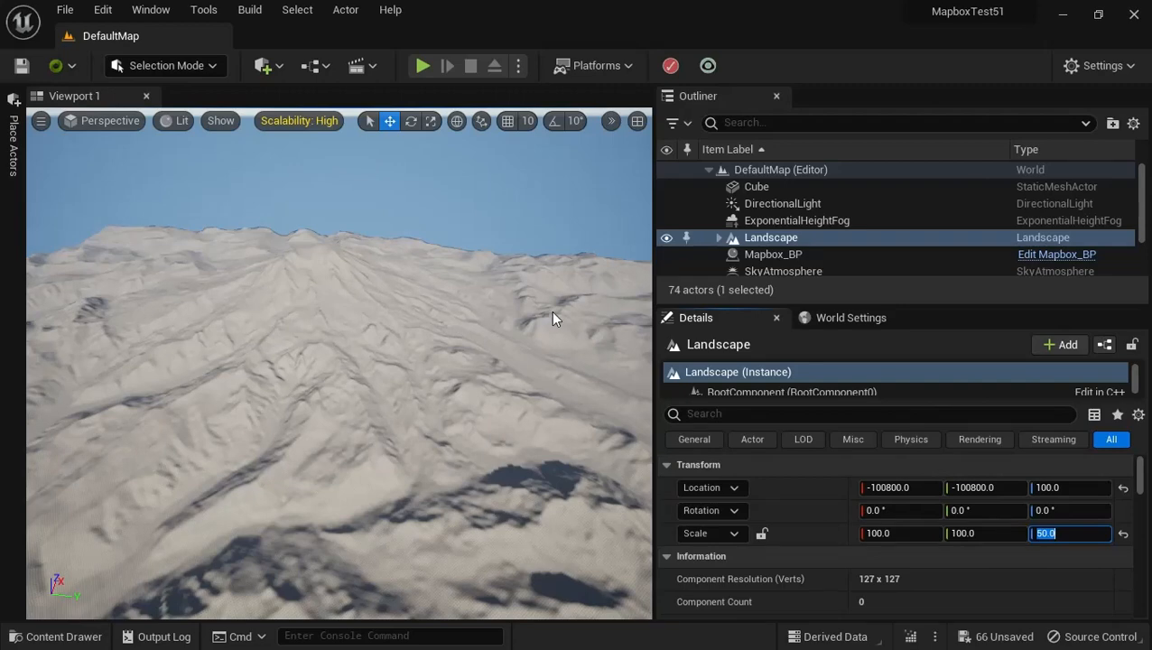
{"action": "left_click_drag", "start_coordinate": [416, 369], "coordinate": [548, 326], "text": "alt"}
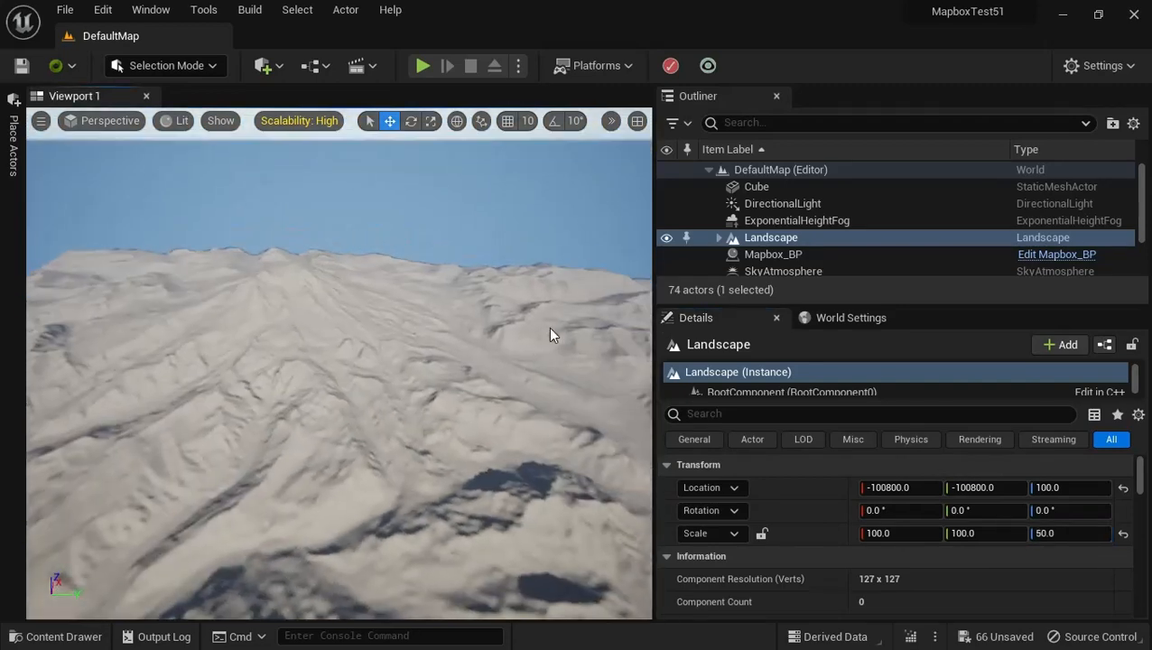
- Delete all LandscapeStreamingProxy actors under Landscape, from LandscapeStreamingProxy_0_0_0 through LandscapeStreamingProxy_7_7_0
{"action": "left_click", "coordinate": [718, 239]}
{"action": "scroll", "coordinate": [716, 246], "scroll_direction": "down", "scroll_amount": 1}
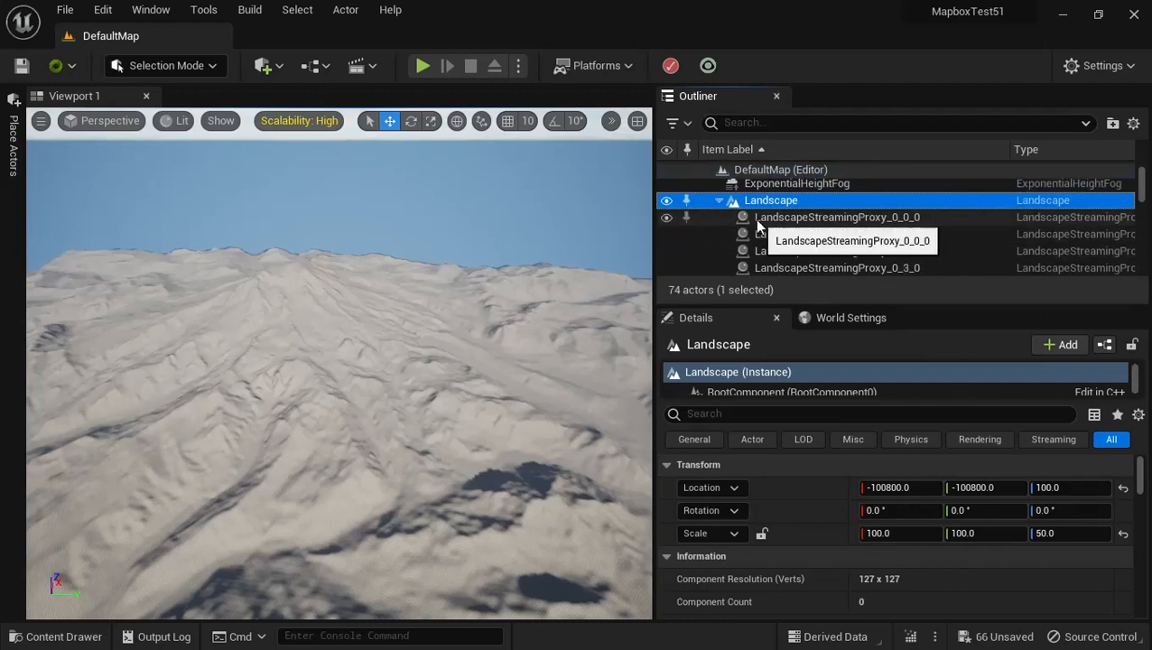
{"action": "left_click", "coordinate": [789, 218]}
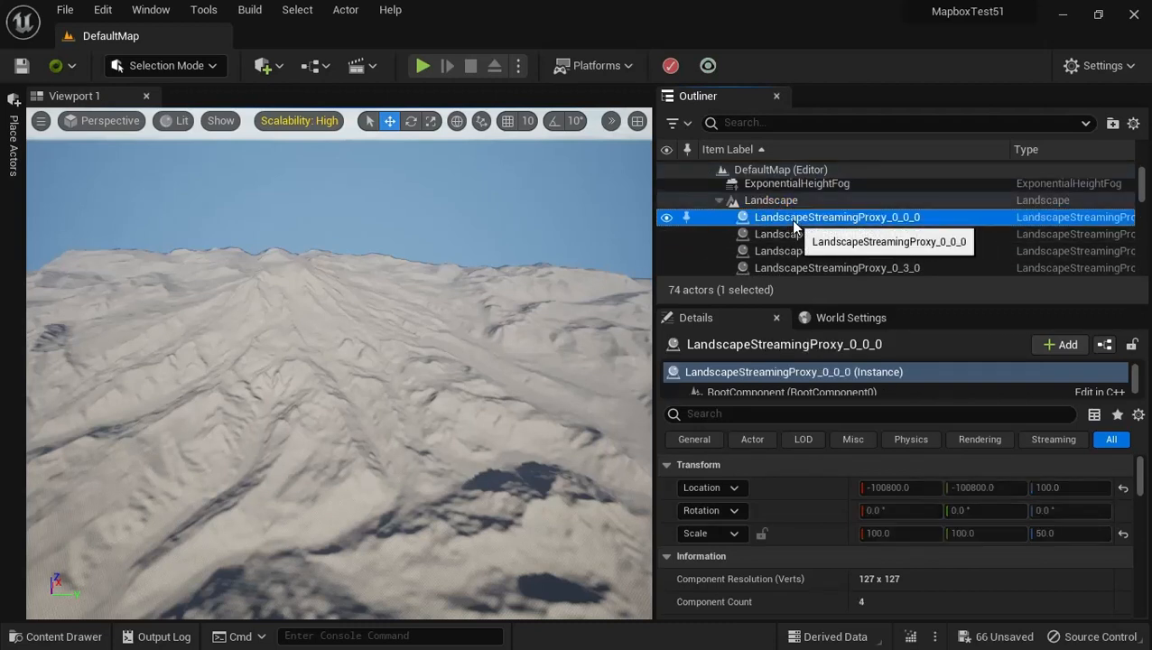
{"action": "scroll", "coordinate": [790, 219], "scroll_direction": "down", "scroll_amount": 3}
{"action": "scroll", "coordinate": [793, 225], "scroll_direction": "down", "scroll_amount": 5}
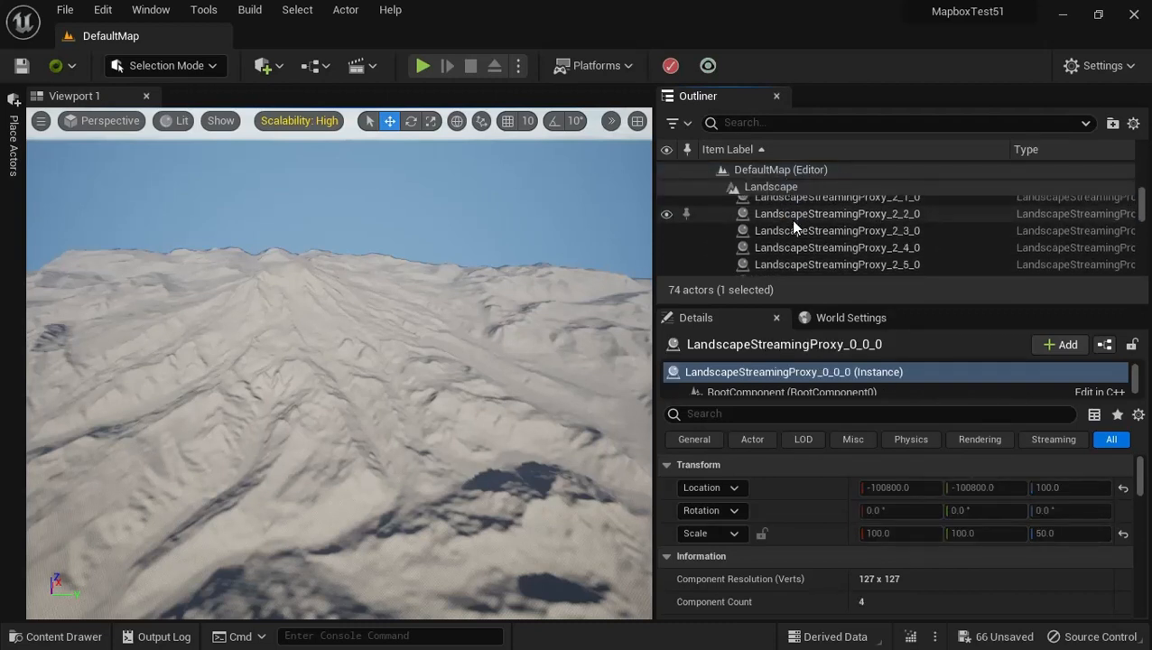
{"action": "scroll", "coordinate": [793, 225], "scroll_direction": "down", "scroll_amount": 5}
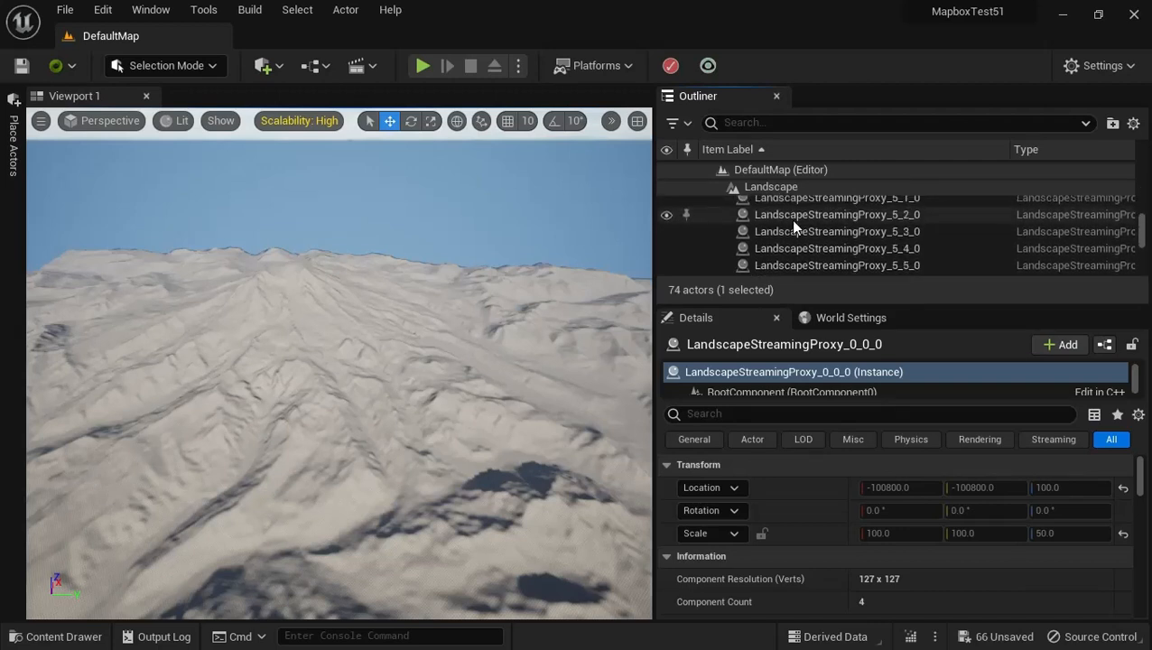
{"action": "scroll", "coordinate": [790, 219], "scroll_direction": "down", "scroll_amount": 6}
{"action": "scroll", "coordinate": [790, 219], "scroll_direction": "up", "scroll_amount": 2}
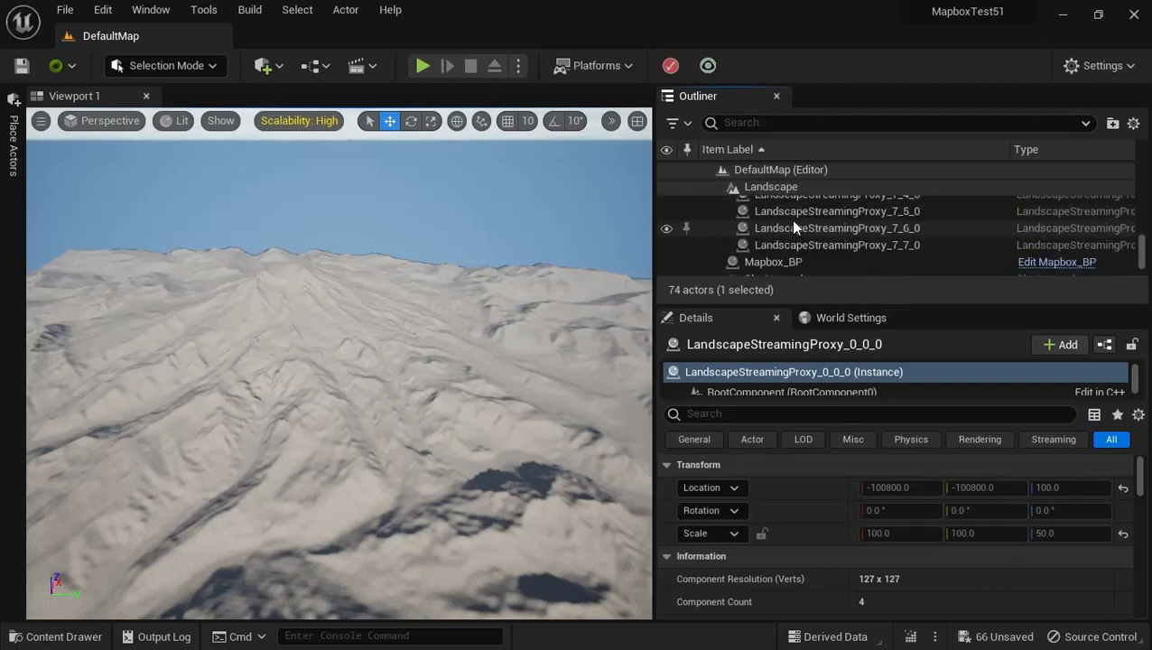
{"action": "left_click", "coordinate": [799, 244], "text": "shift"}
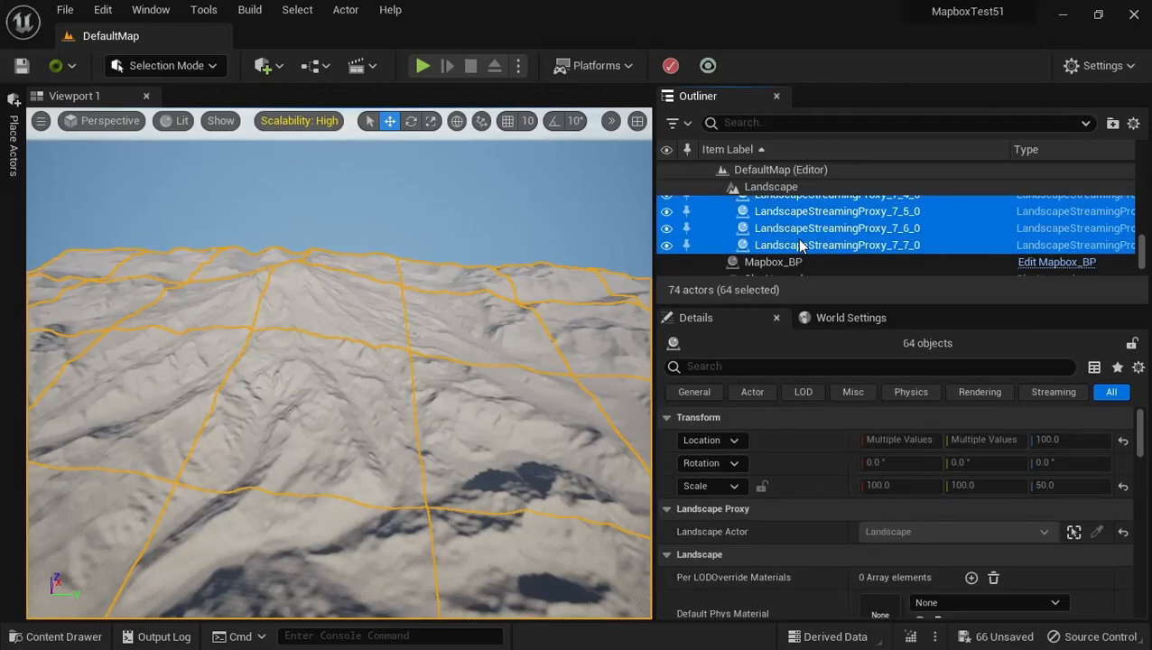
{"action": "key", "text": "Delete"}
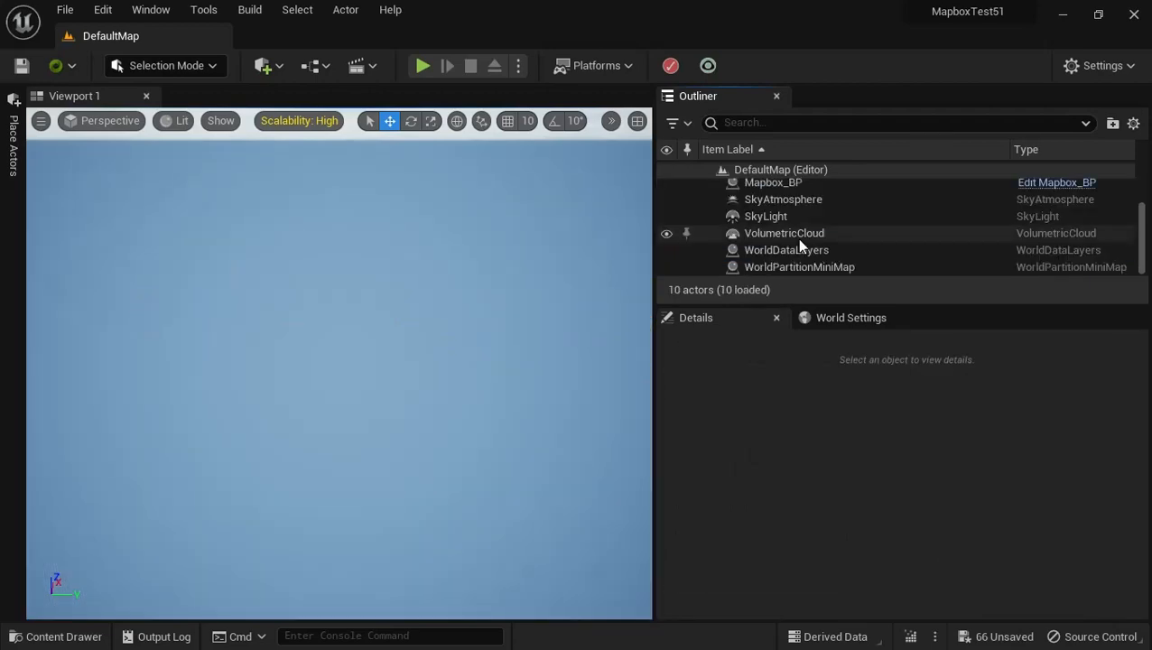
- Delete the remaining Landscape actor from DefaultMap and select Mapbox_BP
{"action": "scroll", "coordinate": [769, 224], "scroll_direction": "up", "scroll_amount": 2}
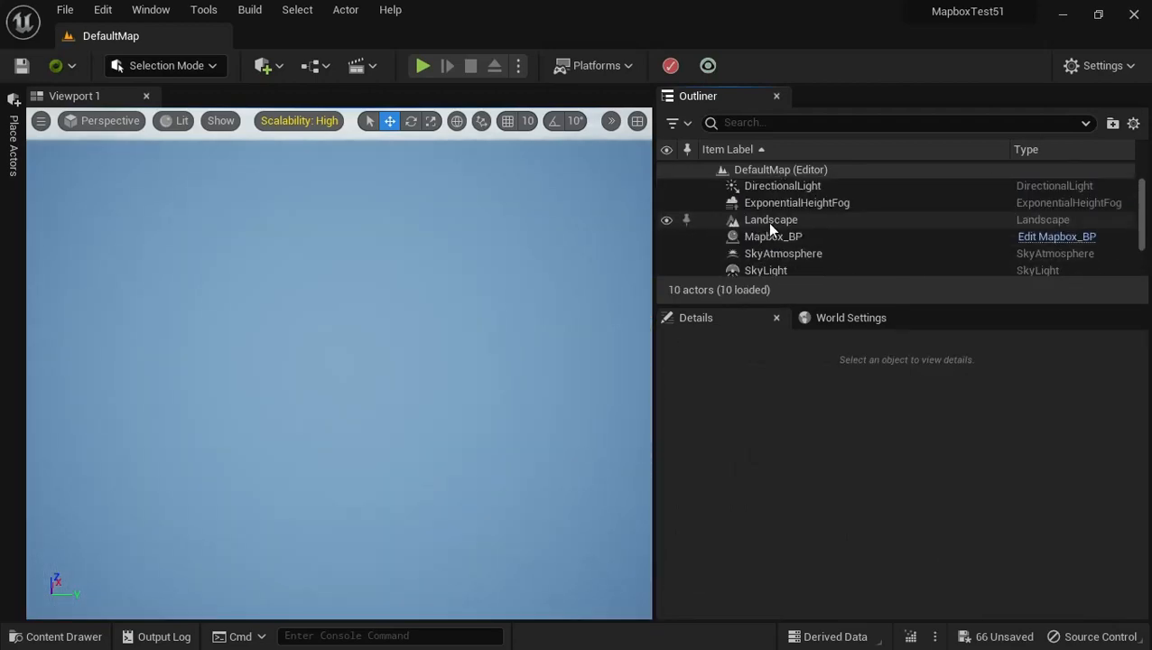
{"action": "left_click", "coordinate": [768, 221]}
{"action": "key", "text": "Delete"}
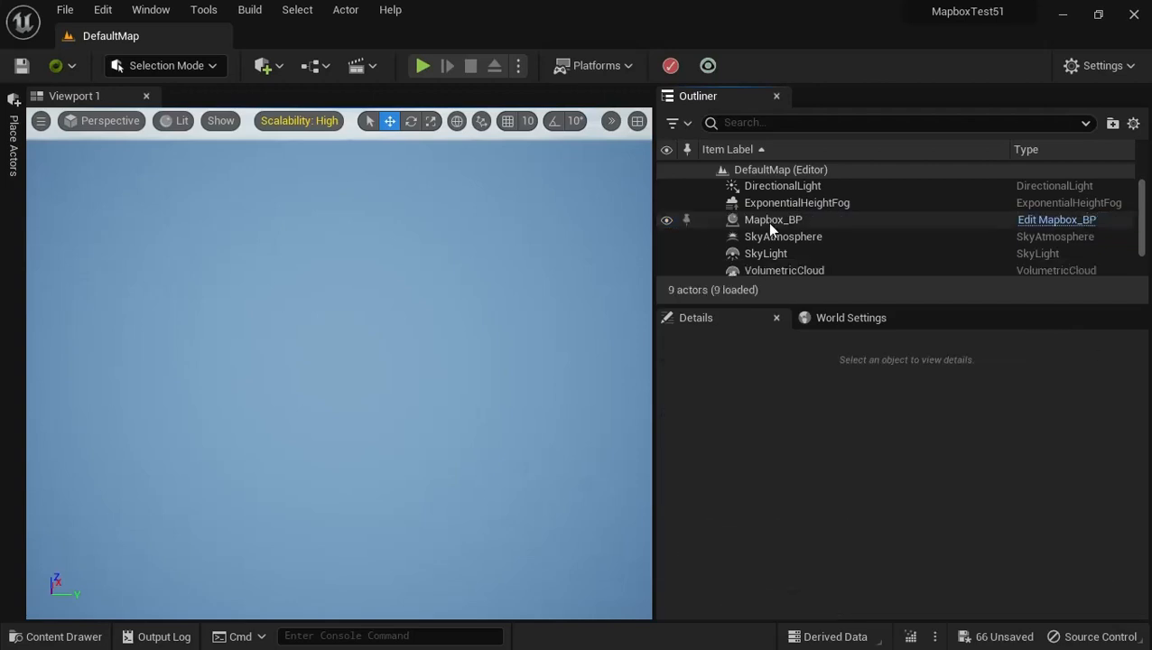
{"action": "left_click", "coordinate": [768, 224]}
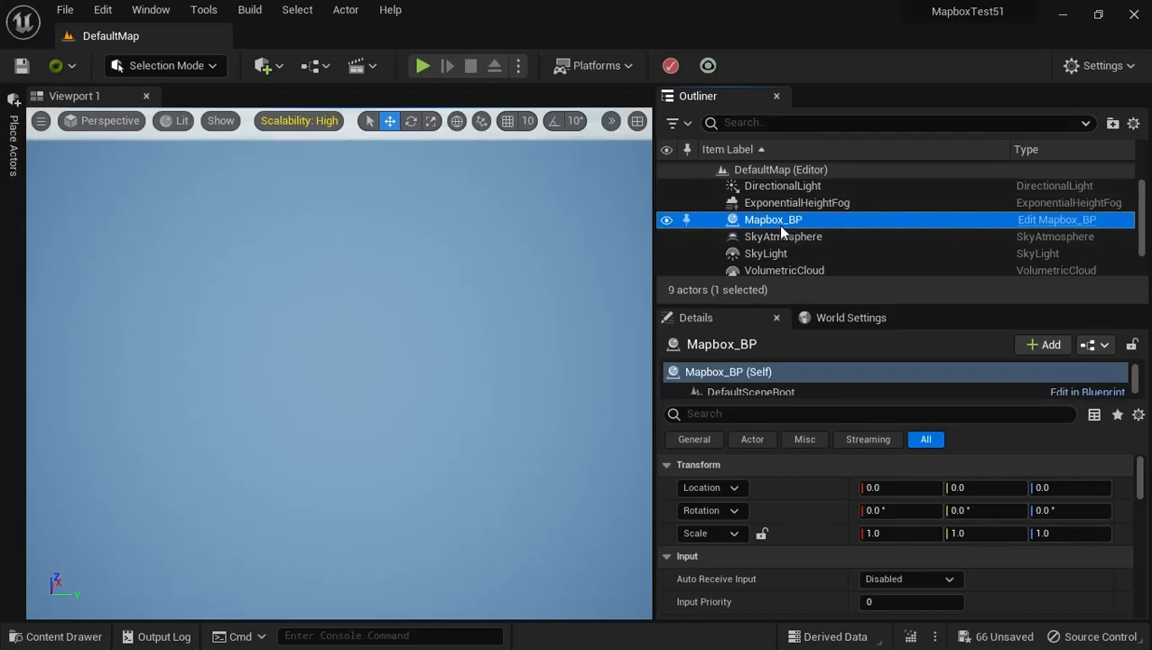
- Switch to File Explorer, delete all heightmap files from the Real World Height Maps folder, and return to the browser
{"action": "left_click", "coordinate": [1062, 16]}
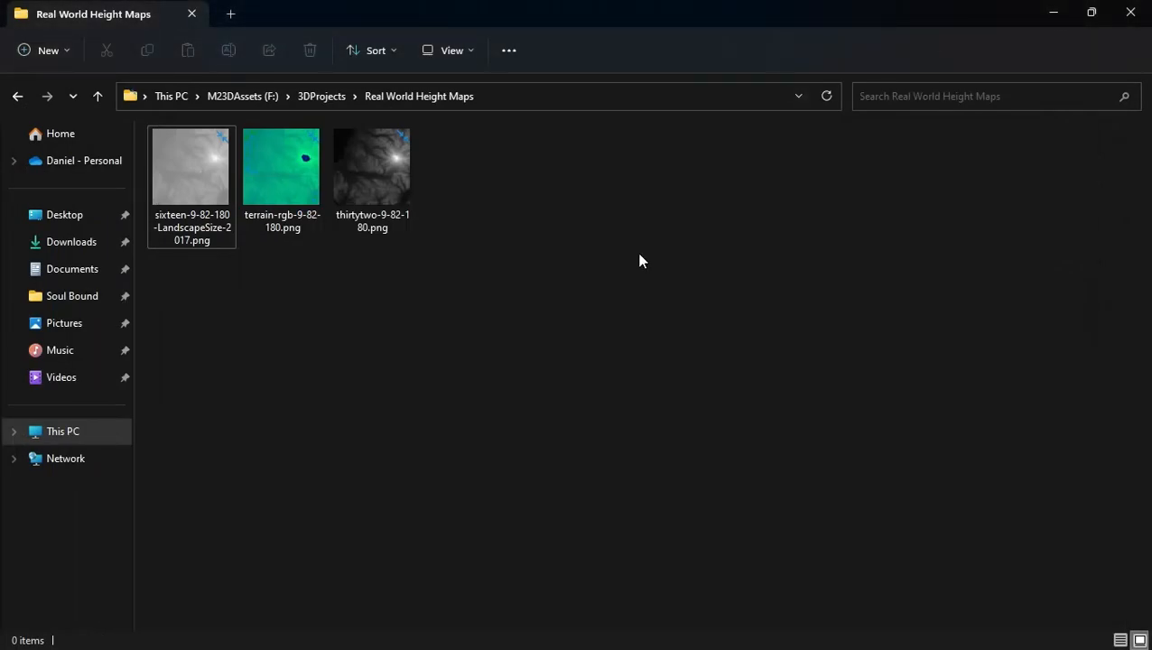
{"action": "key", "text": "ctrl+a"}
{"action": "key", "text": "Delete"}
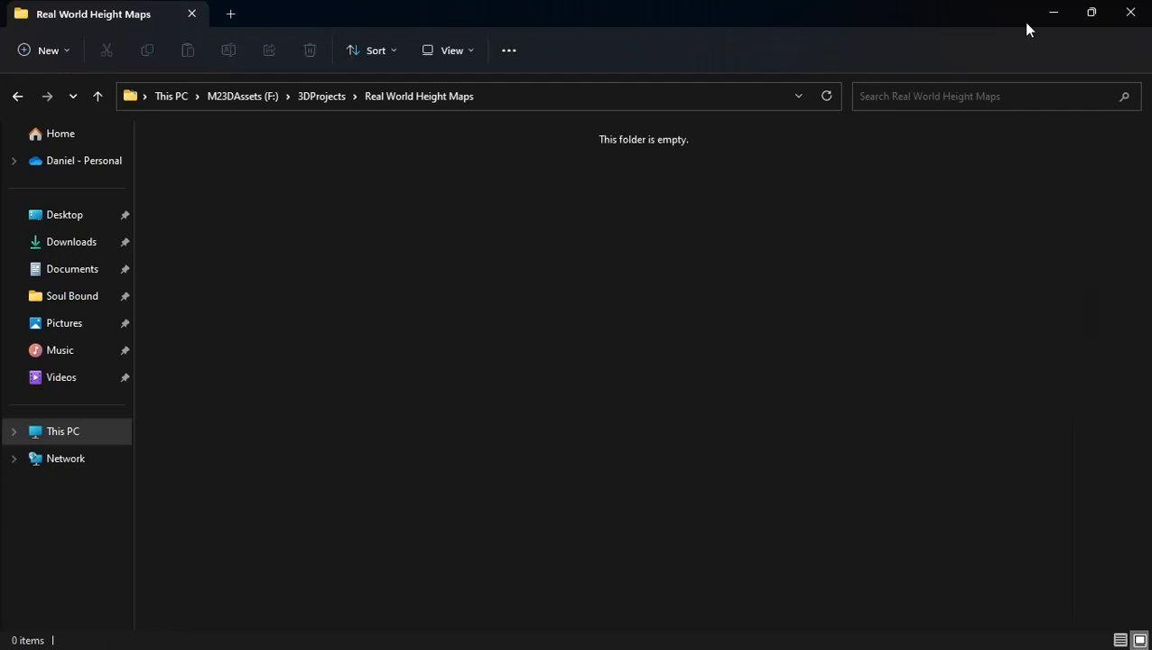
{"action": "left_click", "coordinate": [1050, 12]}
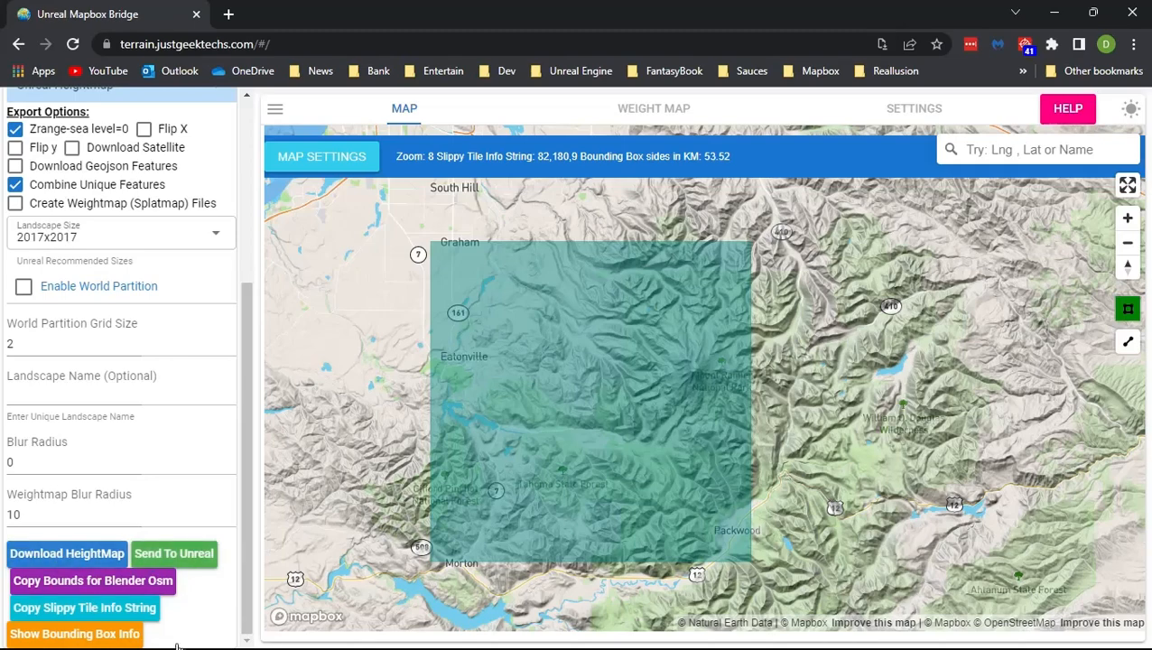
{"action": "mouse_move", "coordinate": [265, 629]}
{"action": "left_click", "coordinate": [321, 546]}
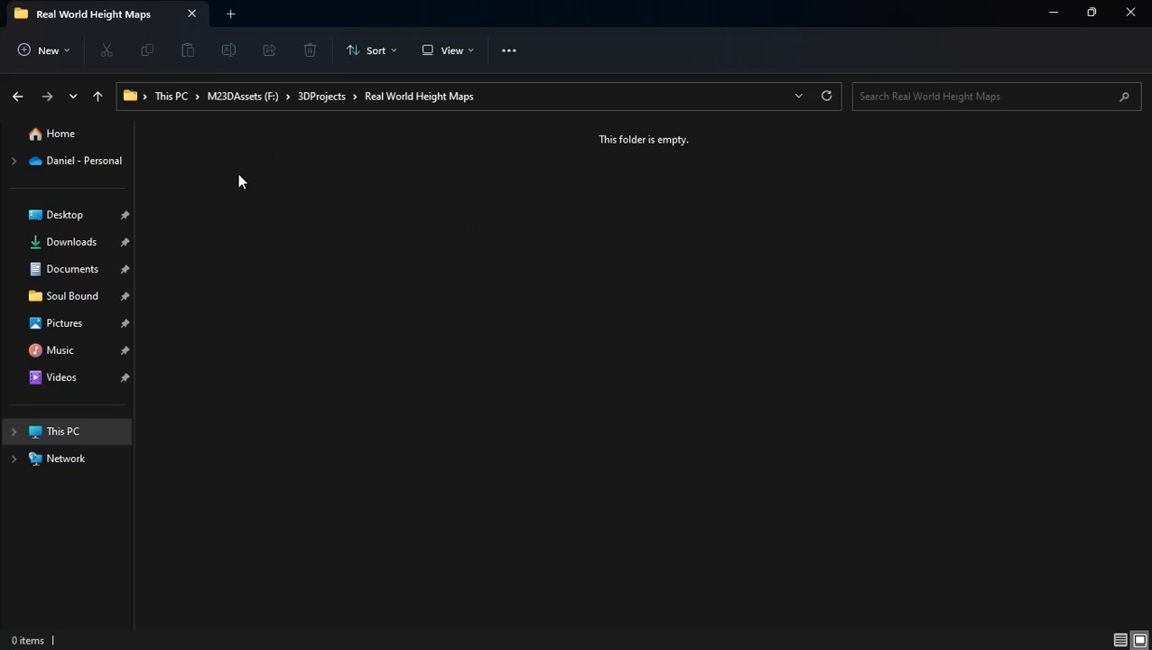
{"action": "left_click", "coordinate": [1051, 11]}
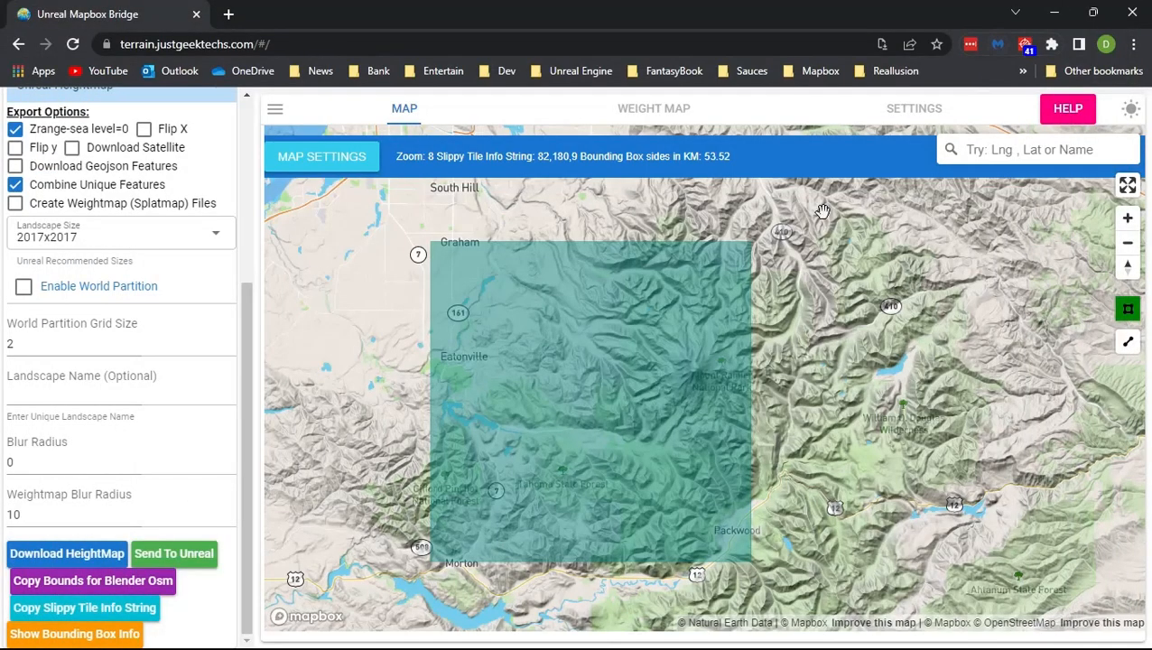
- Reload the Unreal Mapbox Bridge page and select map tile 84,180,9 covering Ellensburg, Naches and Selah
{"action": "scroll", "coordinate": [768, 362], "scroll_direction": "up", "scroll_amount": 1}
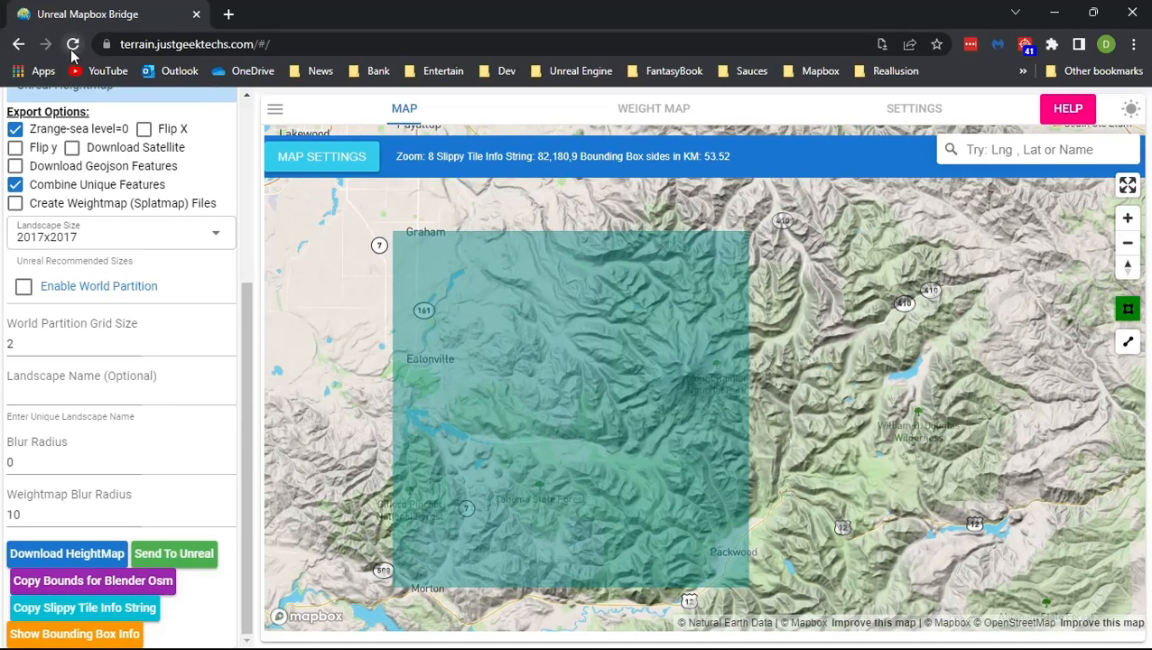
{"action": "left_click", "coordinate": [72, 43]}
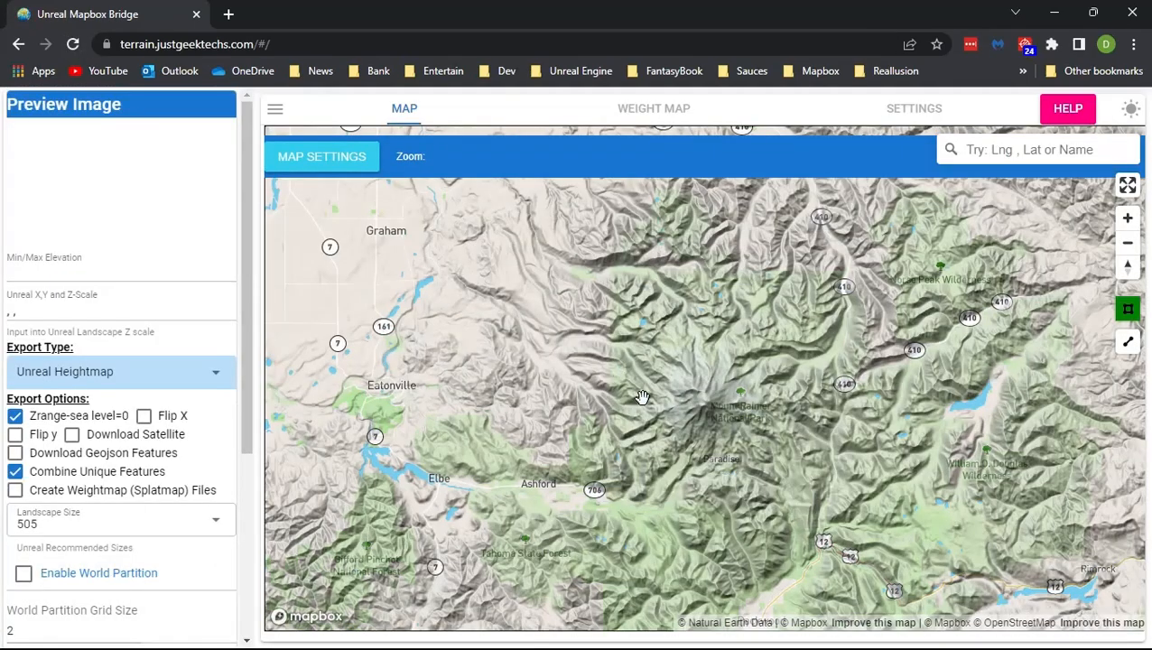
{"action": "left_click_drag", "start_coordinate": [881, 423], "coordinate": [467, 426]}
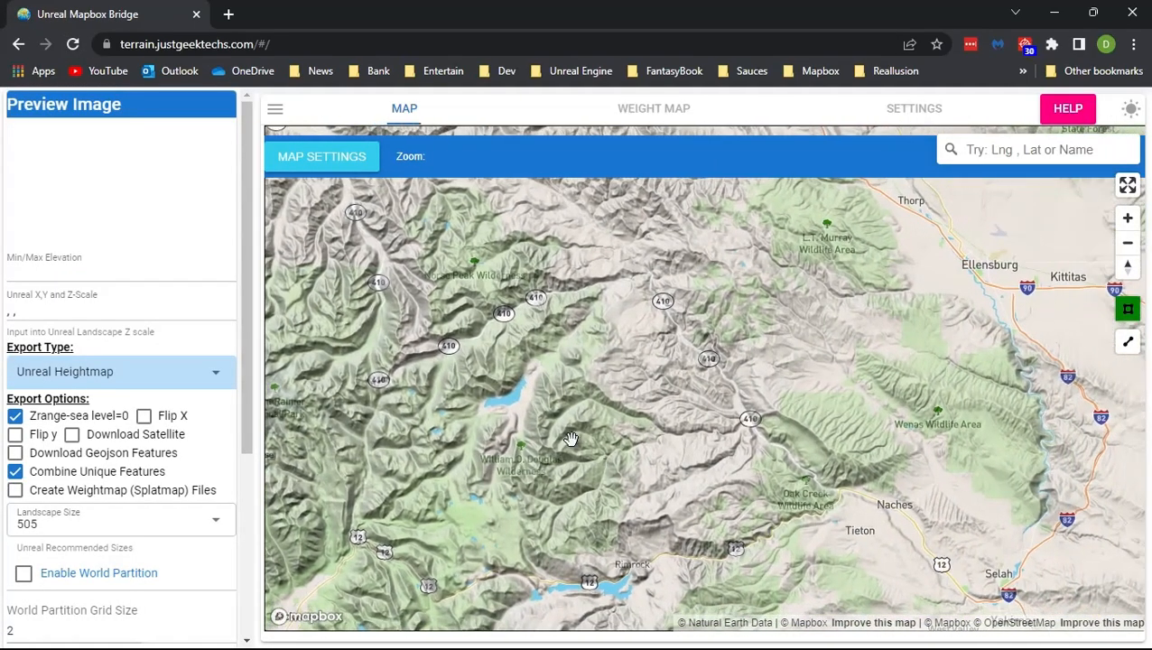
{"action": "left_click", "coordinate": [815, 361]}
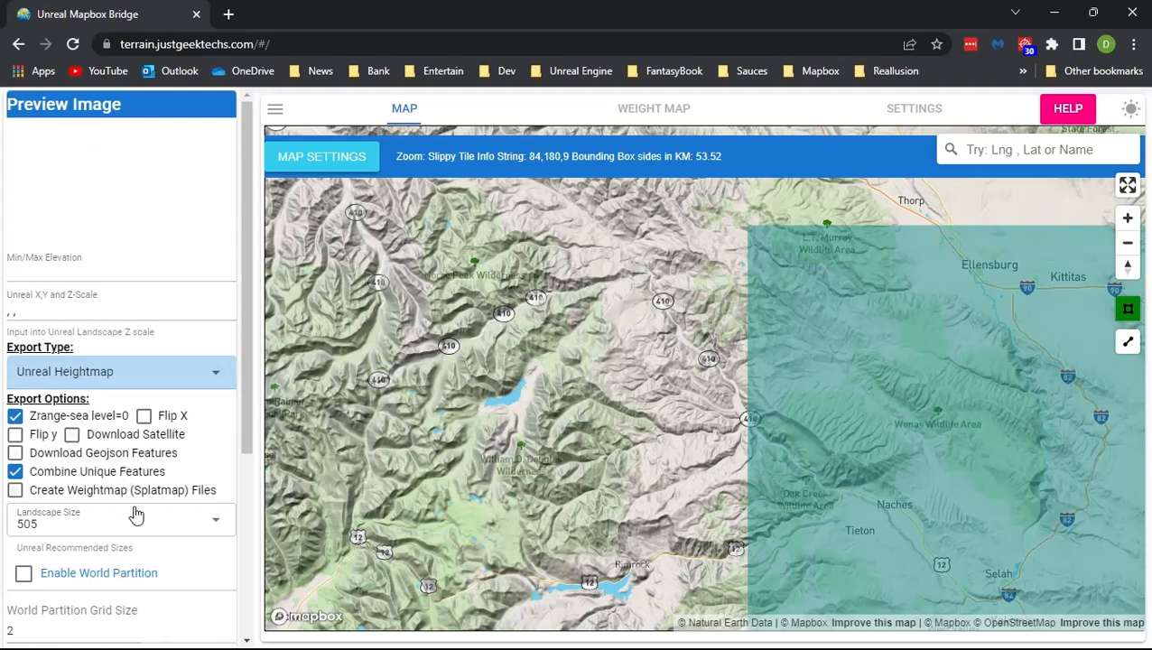
- Download the heightmap for the selected tile at landscape size 505, allowing the site to edit files in Real World Height Maps
{"action": "scroll", "coordinate": [61, 542], "scroll_direction": "down", "scroll_amount": 3}
{"action": "left_click", "coordinate": [63, 553]}
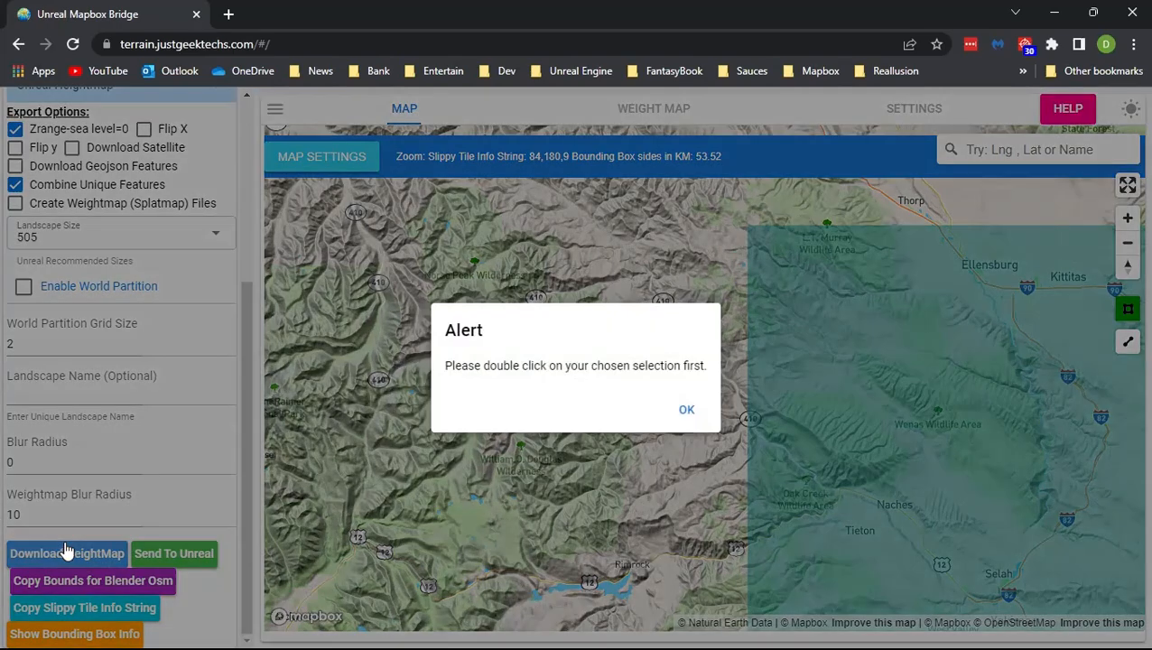
{"action": "left_click", "coordinate": [686, 410]}
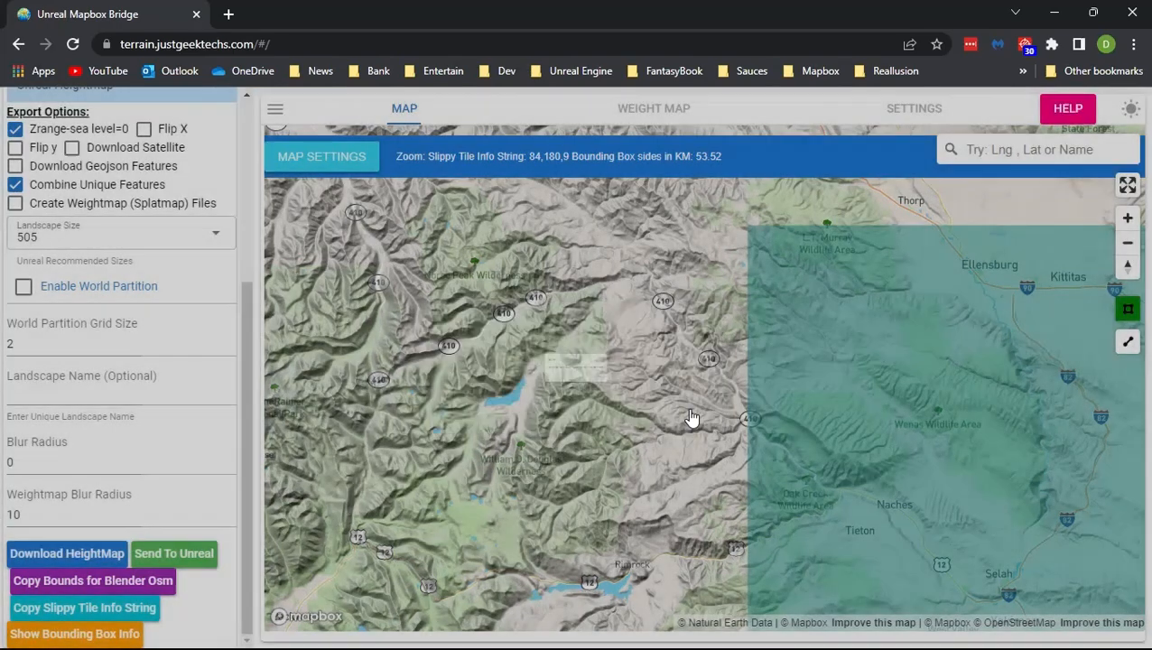
{"action": "double_click", "coordinate": [901, 415]}
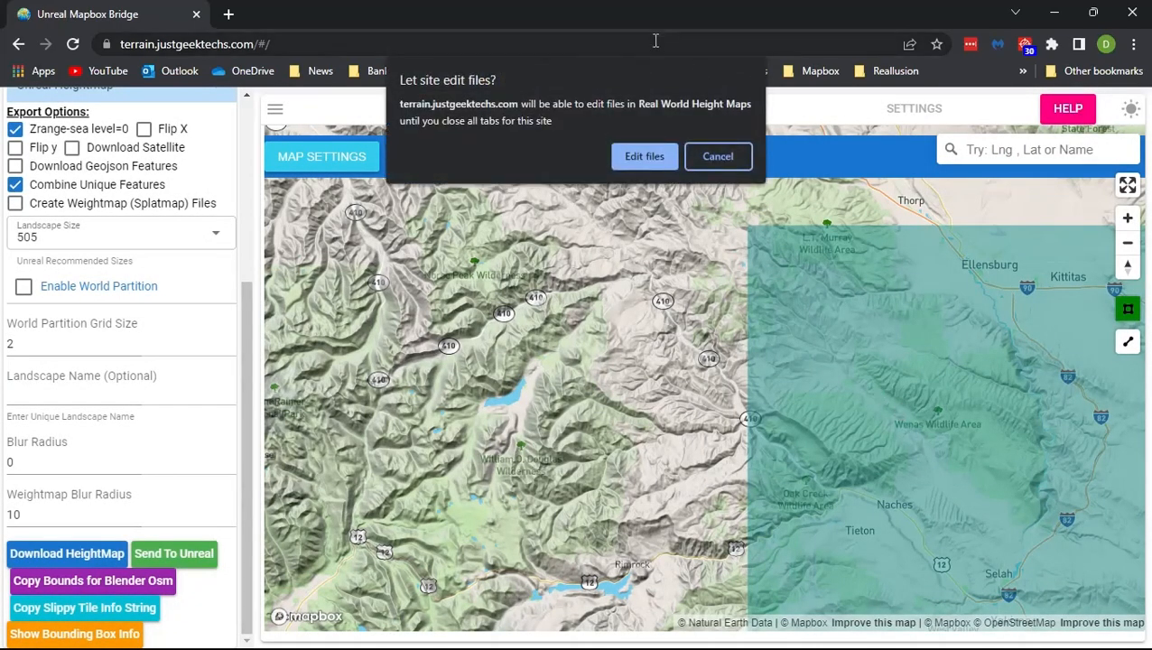
{"action": "left_click", "coordinate": [643, 156]}
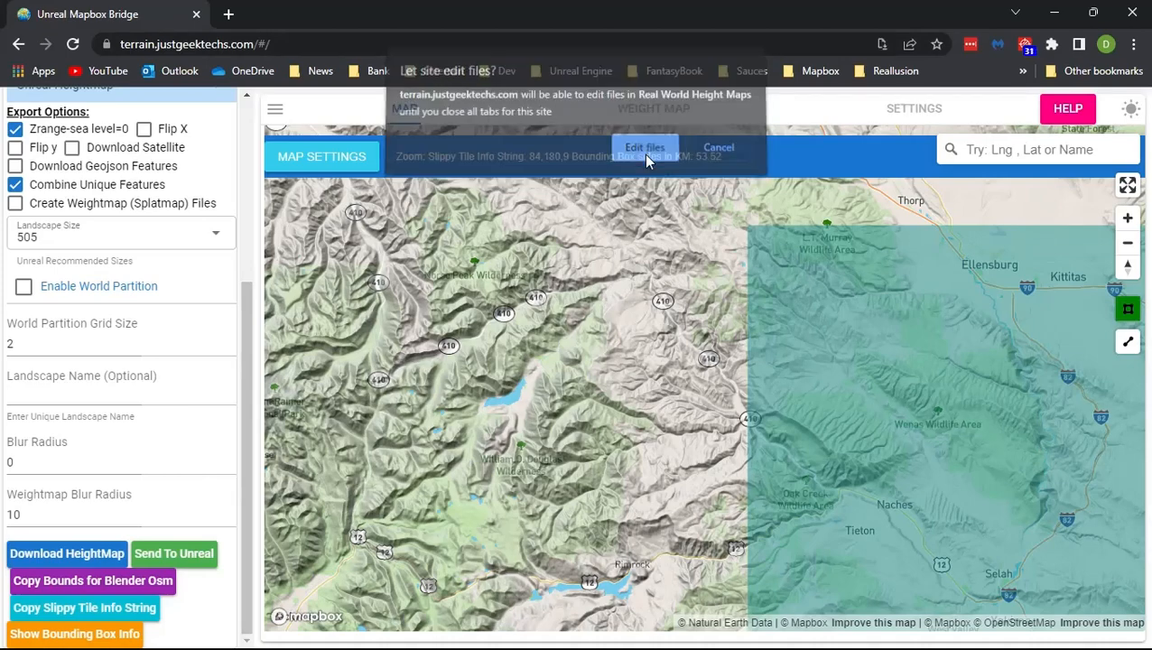
- Review the heightmap preview, select the neighboring tile 83,180,9, and reselect tile 84,180,9
{"action": "scroll", "coordinate": [153, 115], "scroll_direction": "up", "scroll_amount": 4}
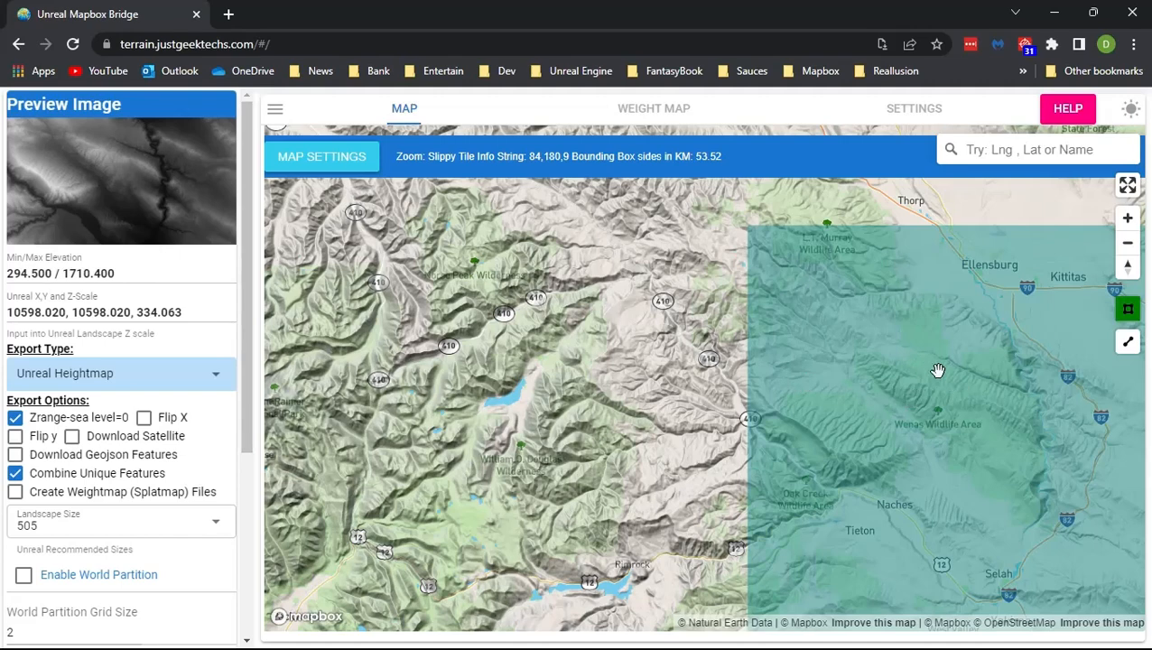
{"action": "left_click", "coordinate": [461, 333]}
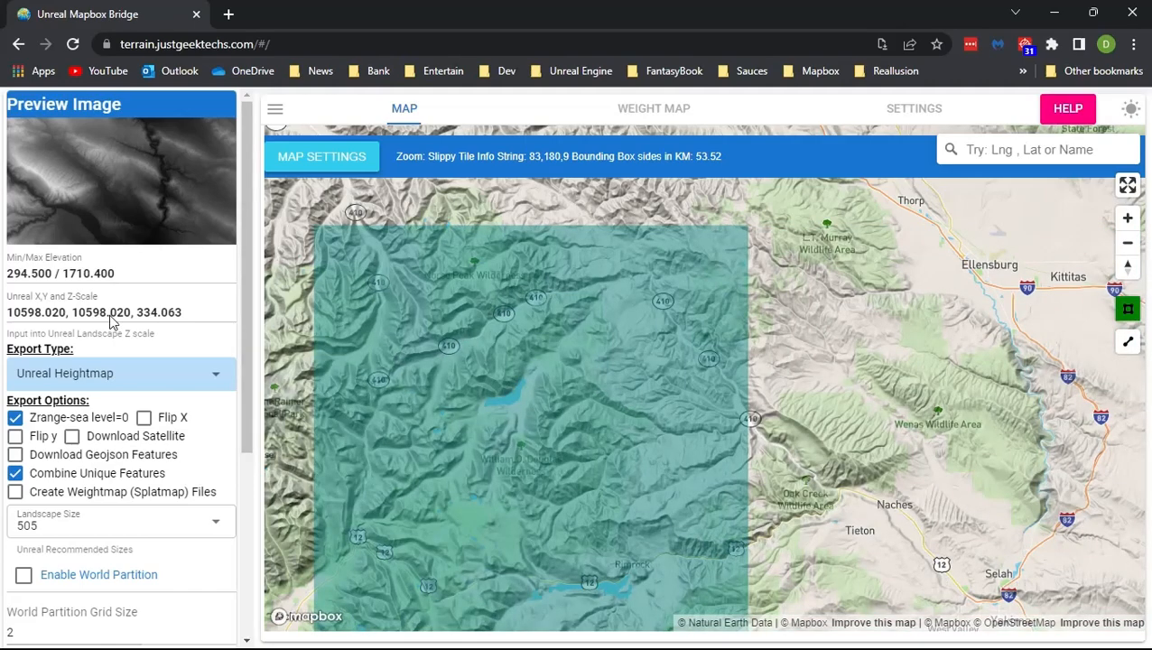
{"action": "left_click", "coordinate": [920, 383]}
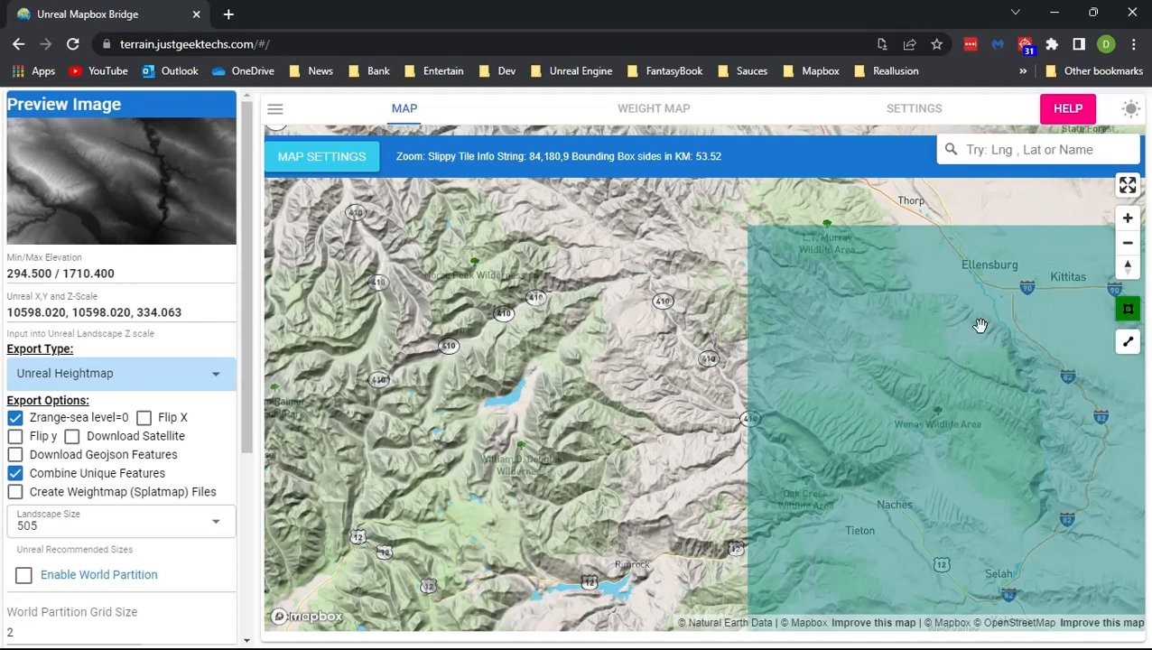
- Draw a custom bounding rectangle spanning from the Norse Peak Wilderness to east of Ellensburg, and return to tile selection mode
{"action": "left_click", "coordinate": [1127, 345]}
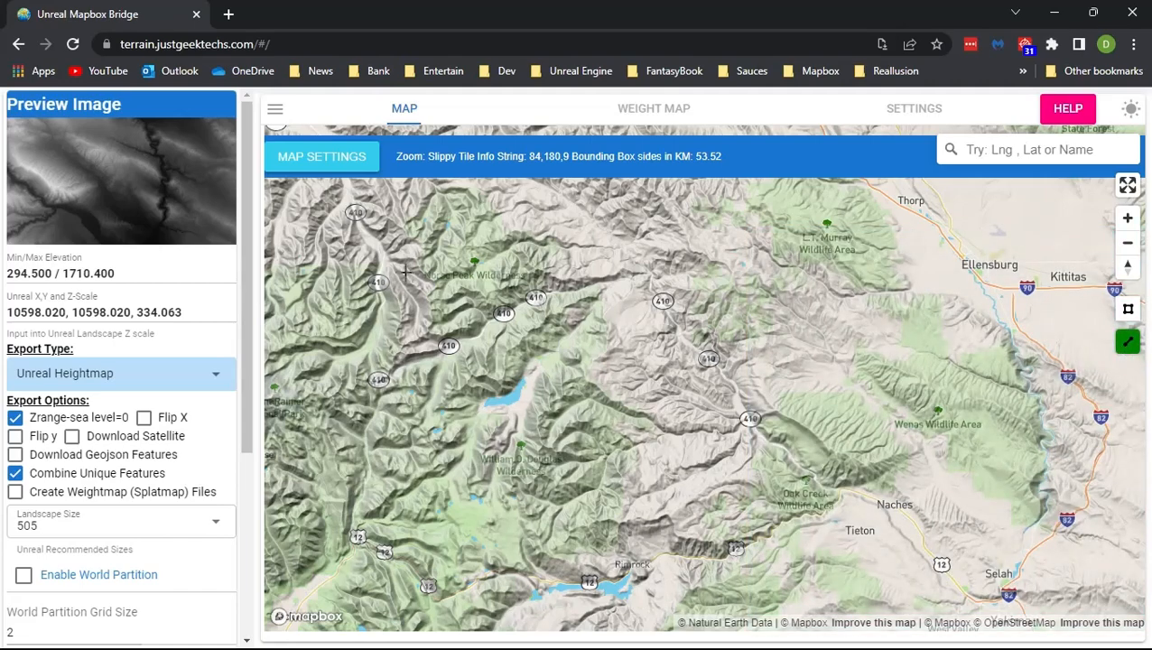
{"action": "left_click", "coordinate": [439, 271]}
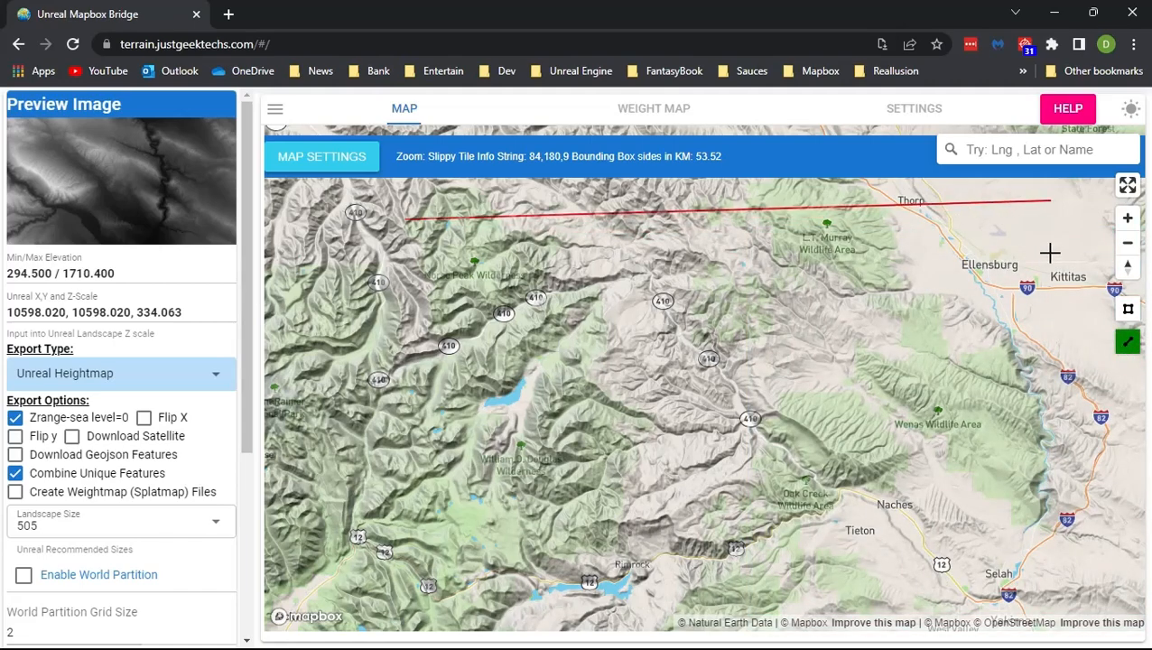
{"action": "left_click", "coordinate": [1083, 258]}
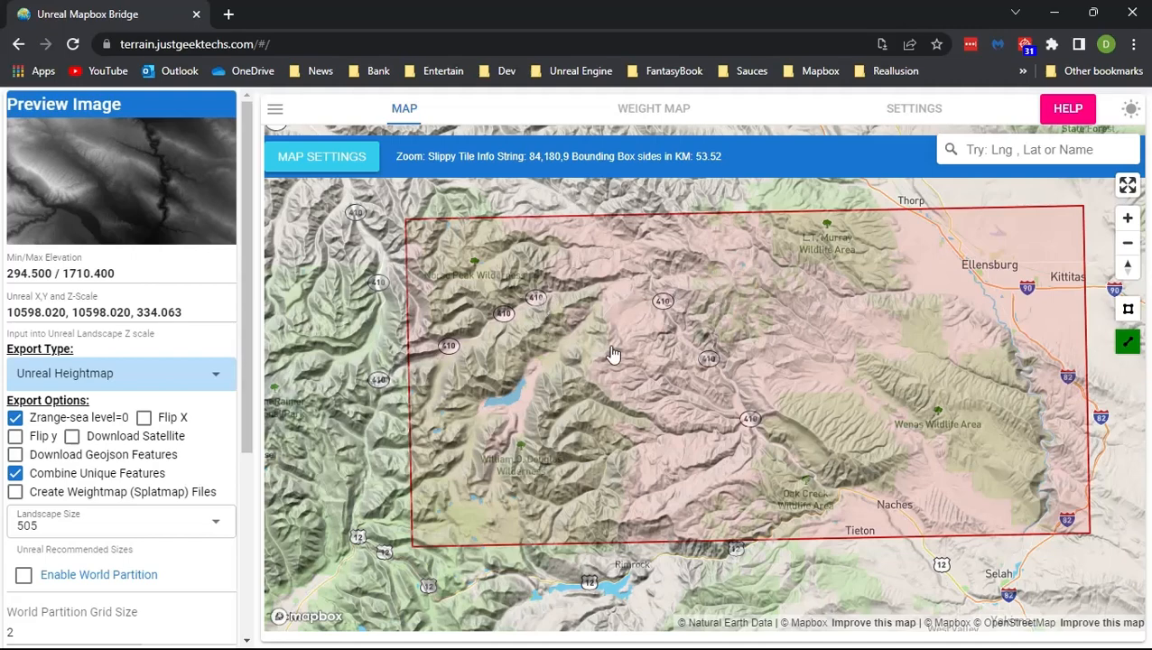
{"action": "left_click", "coordinate": [1128, 309]}
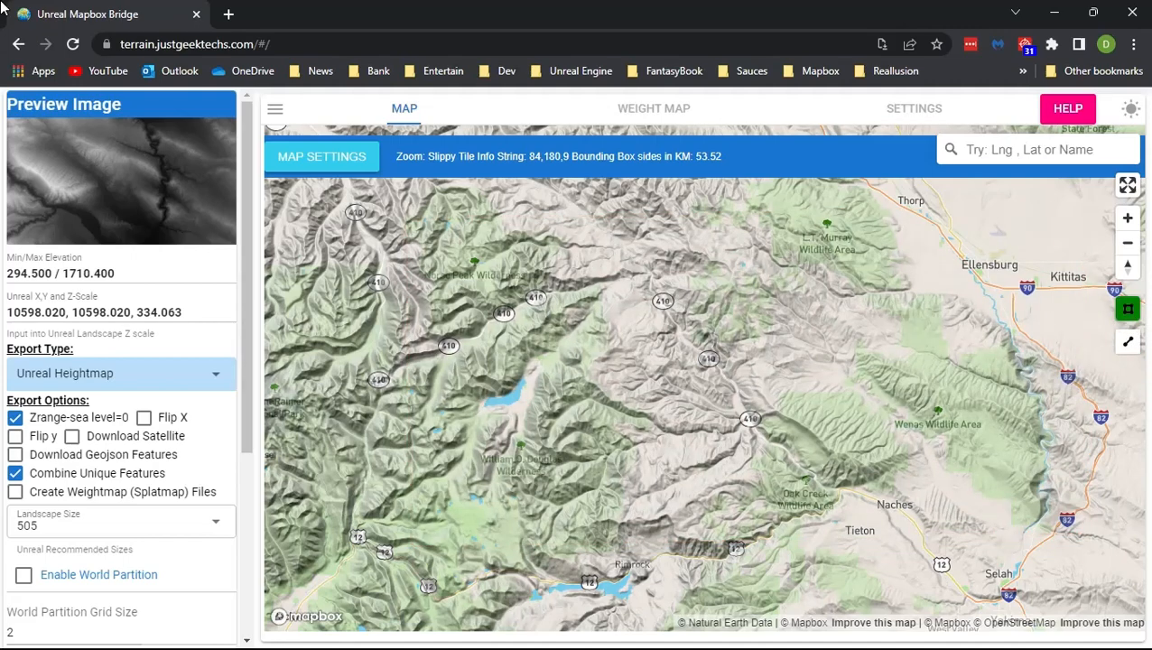
- Reload the Unreal Mapbox Bridge page and select map tile 83,179,9 covering Martin, Easton and Roslyn
{"action": "left_click", "coordinate": [73, 43]}
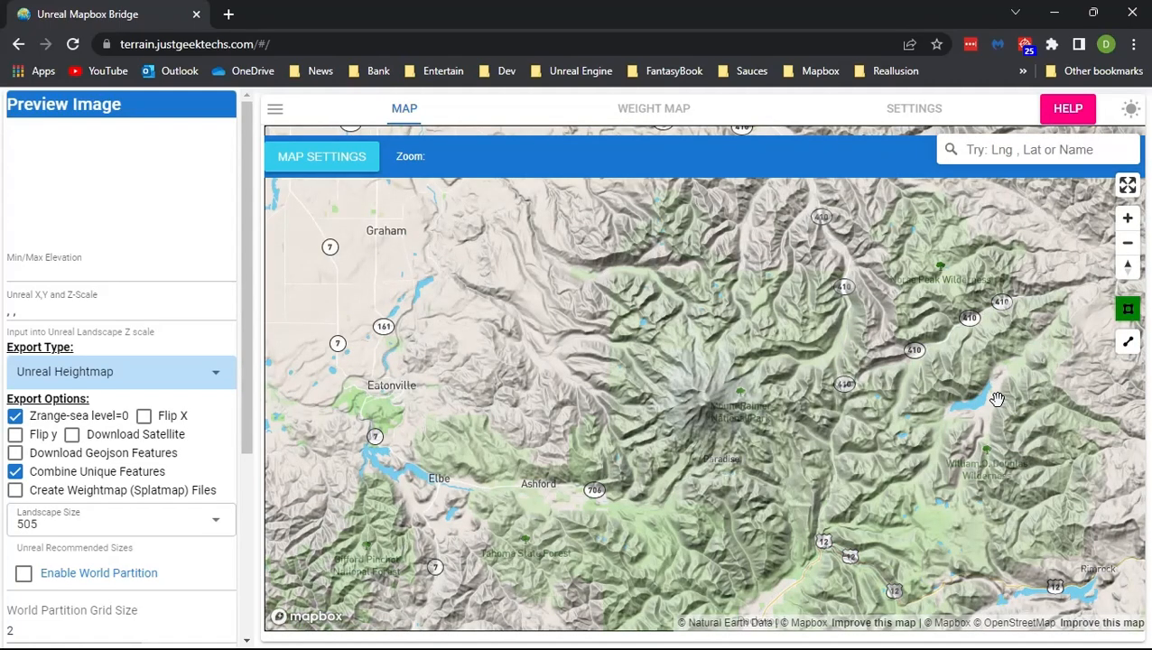
{"action": "left_click", "coordinate": [997, 401]}
{"action": "left_click_drag", "start_coordinate": [976, 406], "coordinate": [509, 437]}
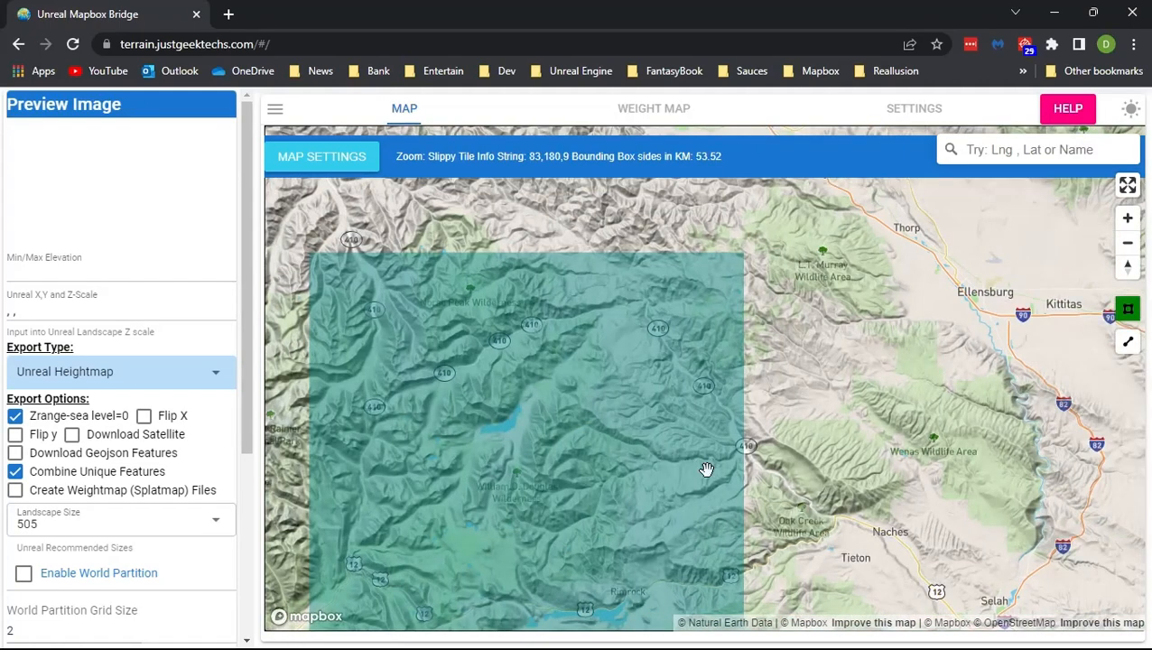
{"action": "left_click", "coordinate": [796, 468]}
{"action": "left_click", "coordinate": [570, 445]}
{"action": "left_click_drag", "start_coordinate": [565, 301], "coordinate": [592, 522]}
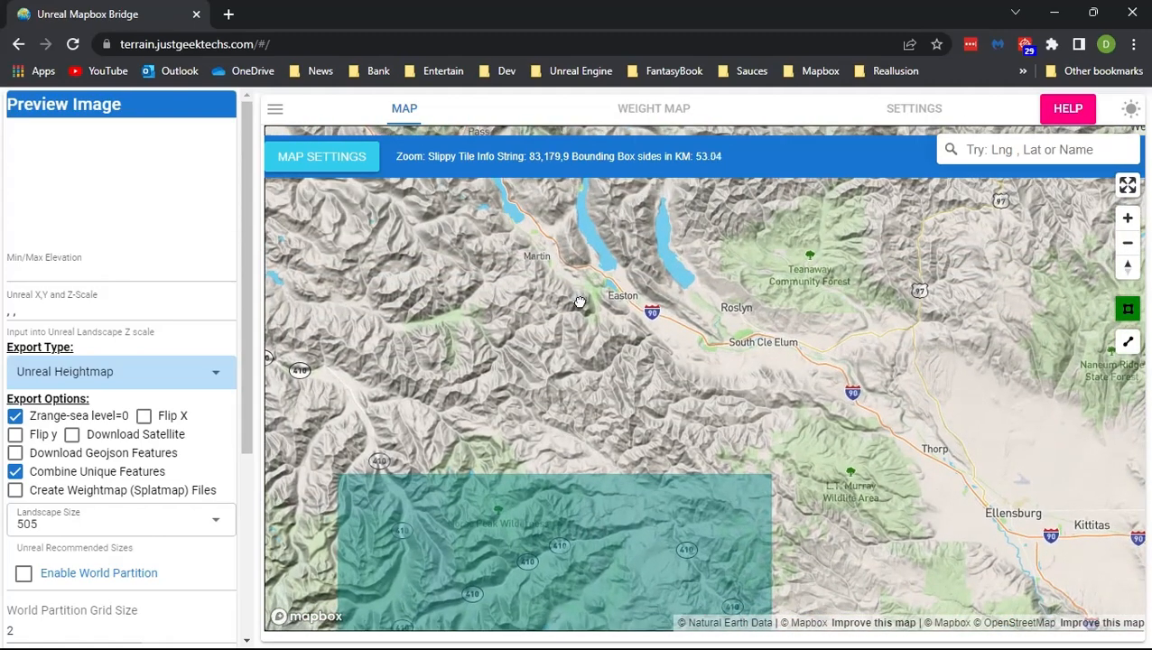
{"action": "left_click", "coordinate": [579, 302]}
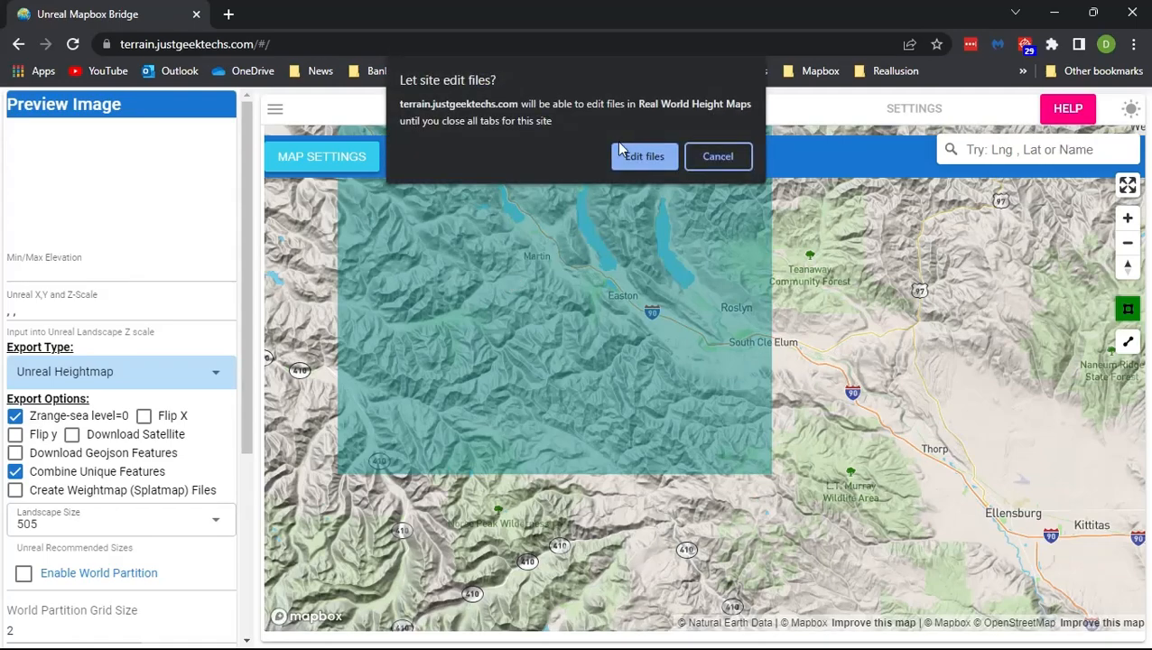
- Send the selected tile to Unreal at landscape size 2017x2017, allowing the site to edit files in Real World Height Maps
{"action": "left_click", "coordinate": [626, 155]}
{"action": "scroll", "coordinate": [56, 203], "scroll_direction": "down", "scroll_amount": 3}
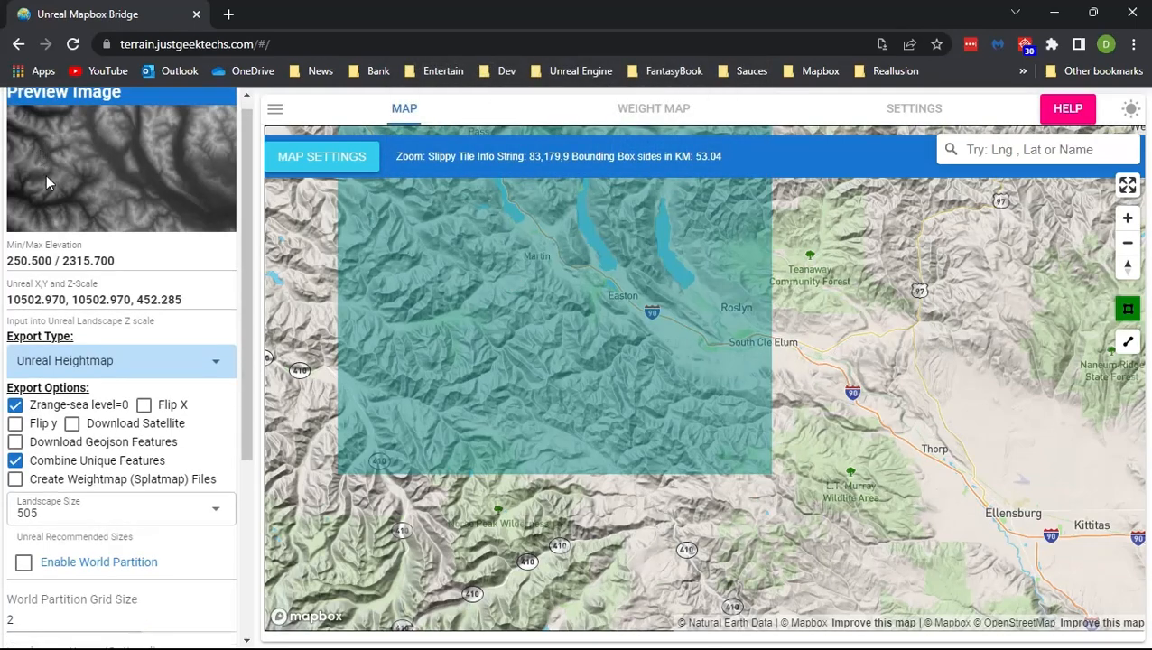
{"action": "left_click", "coordinate": [86, 236]}
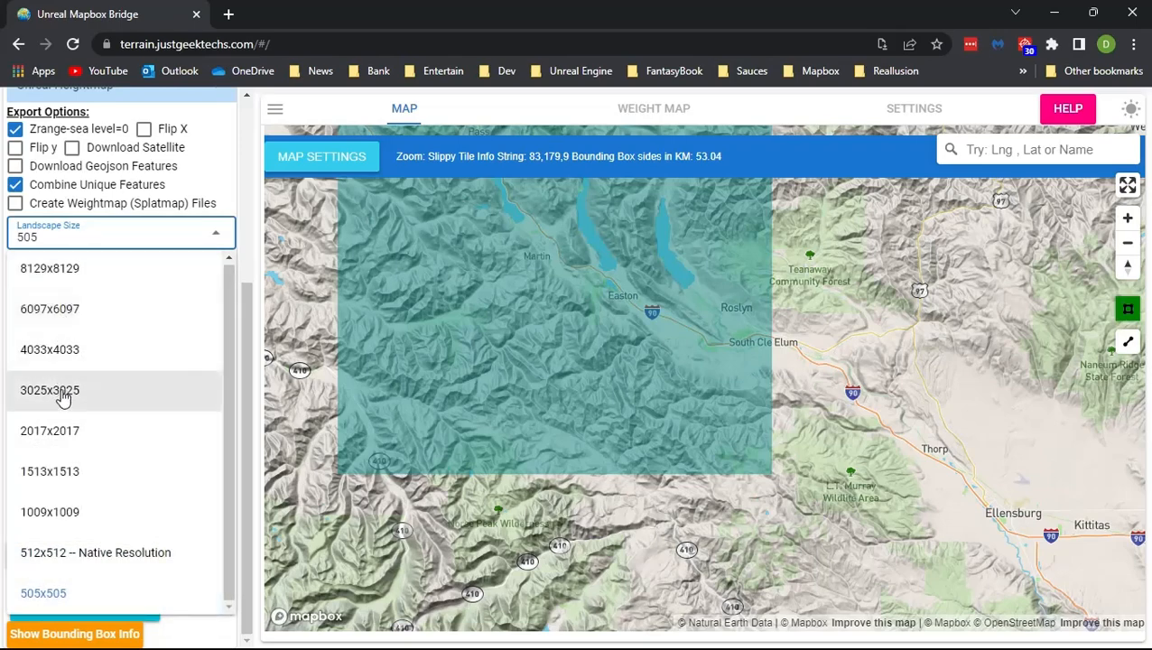
{"action": "left_click", "coordinate": [67, 428]}
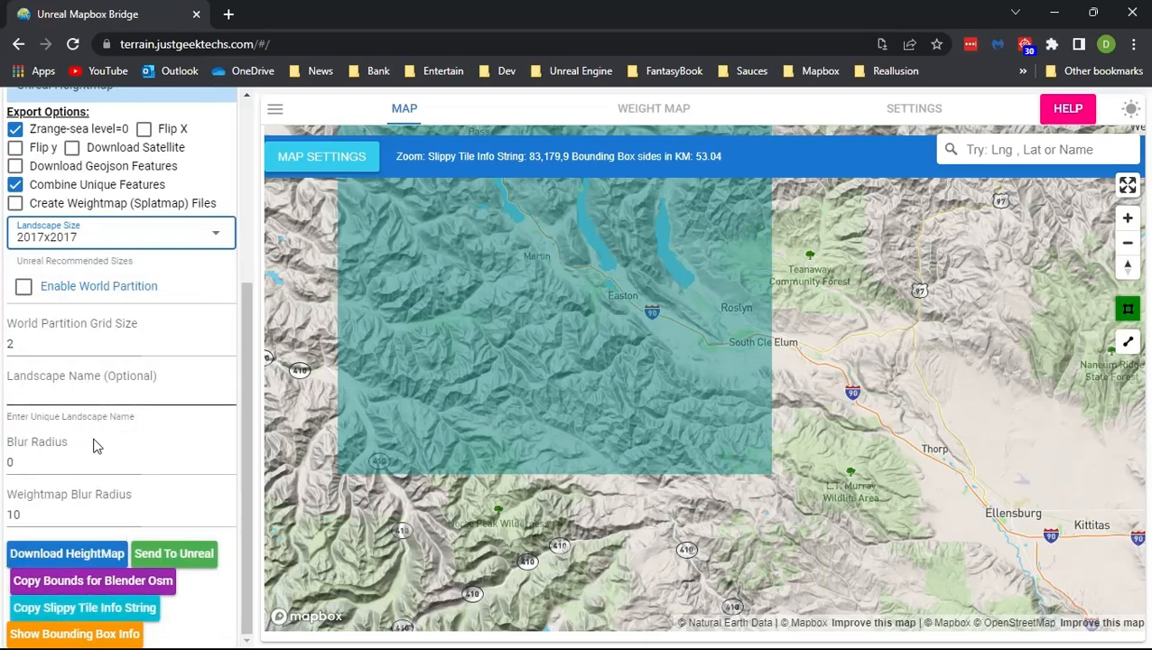
{"action": "left_click", "coordinate": [177, 555]}
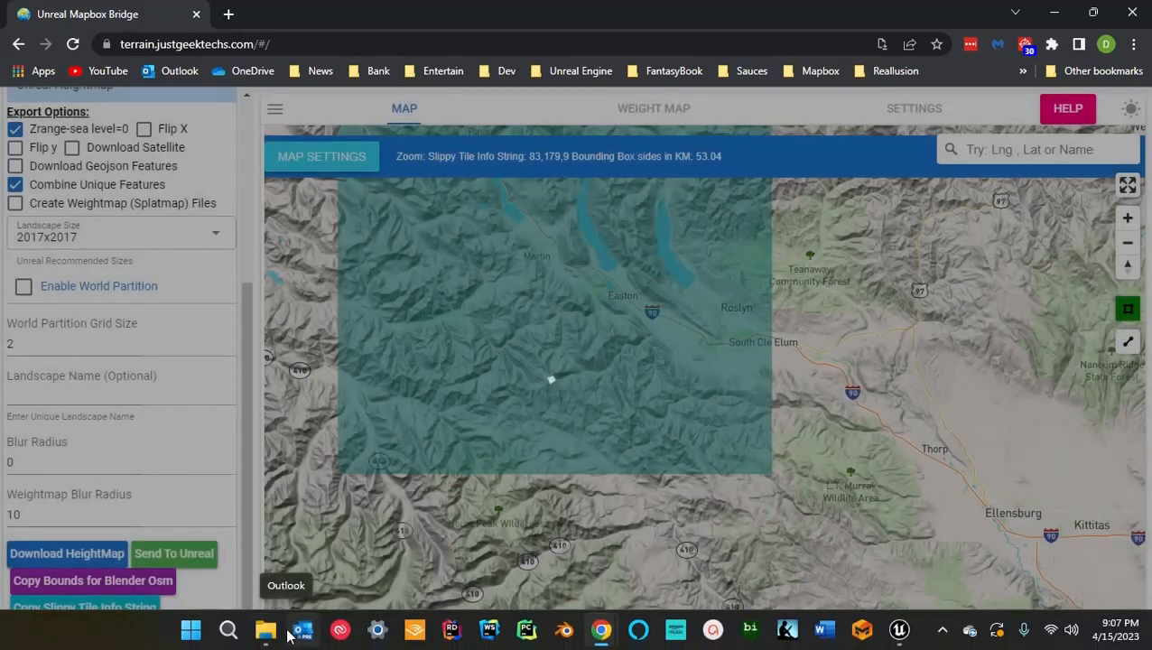
- Check the exported images in the Real World Height Maps folder, and switch to Unreal Editor to inspect the imported landscape
{"action": "mouse_move", "coordinate": [265, 629]}
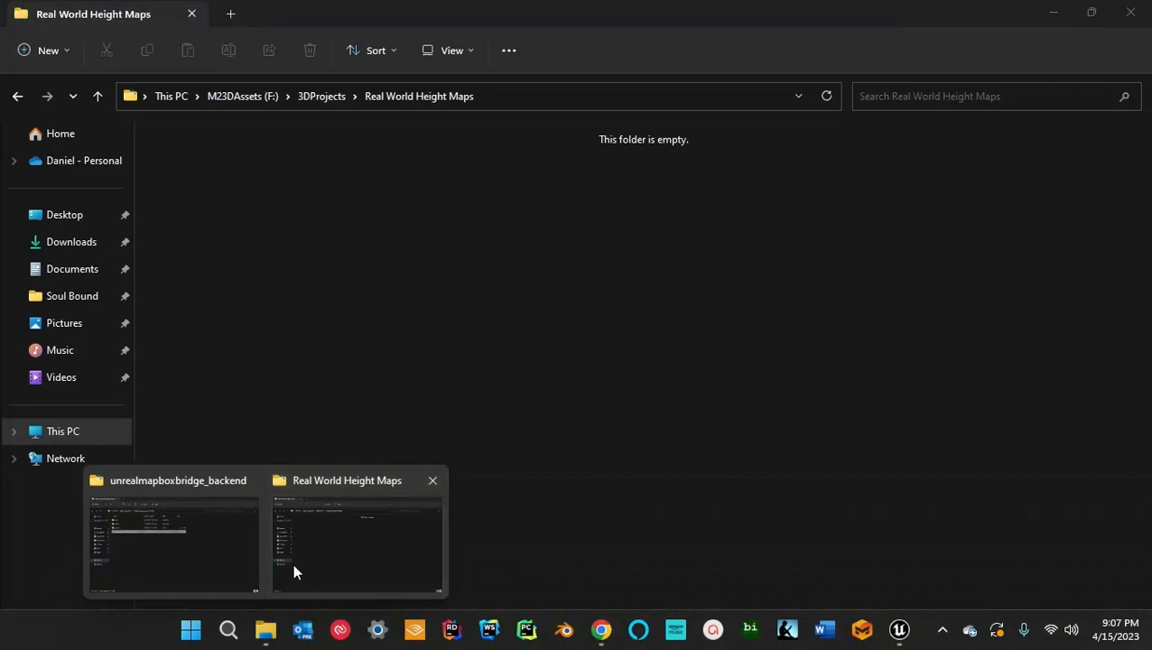
{"action": "left_click", "coordinate": [299, 566]}
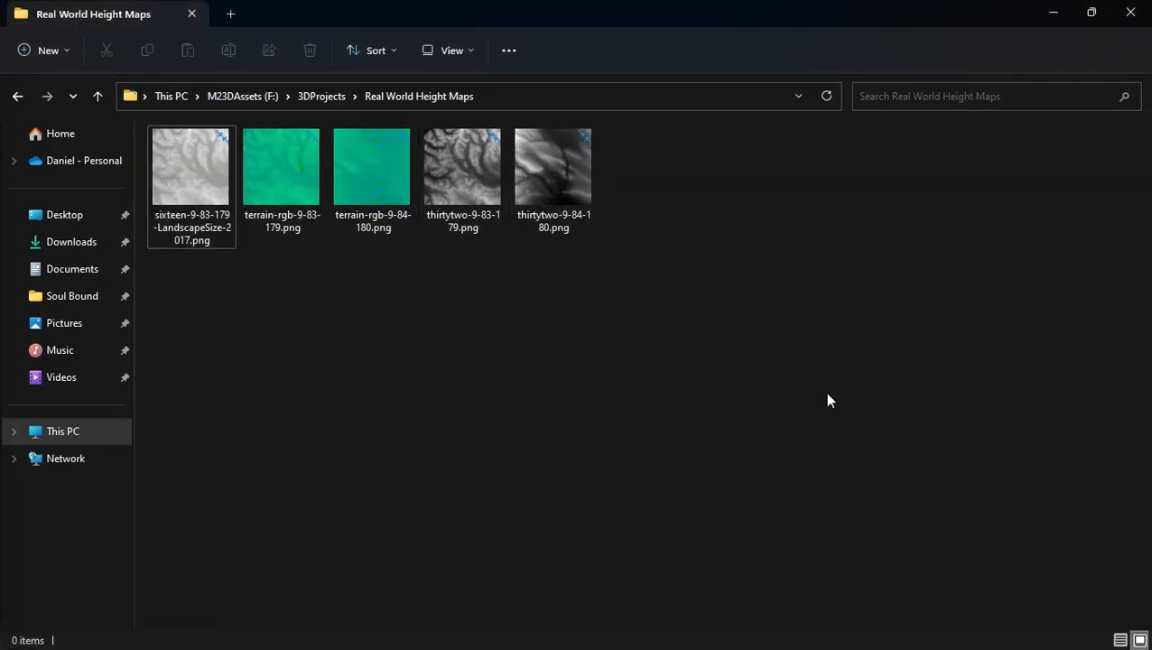
{"action": "mouse_move", "coordinate": [898, 629]}
{"action": "left_click", "coordinate": [894, 564]}
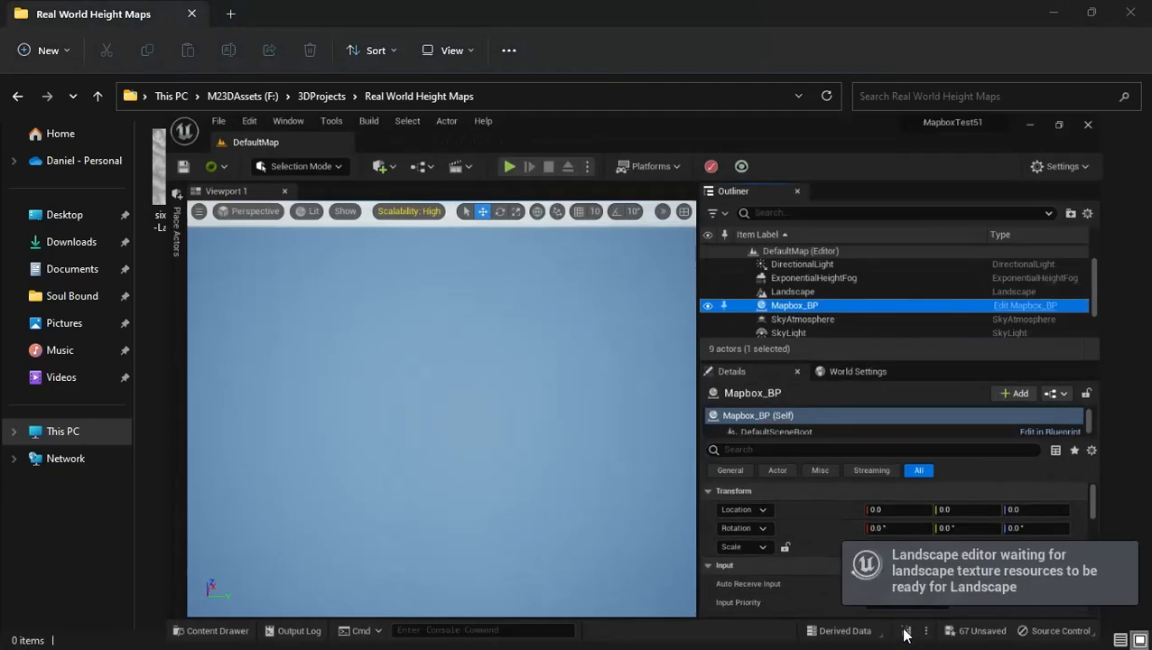
{"action": "right_click_drag", "start_coordinate": [428, 294], "coordinate": [347, 288]}
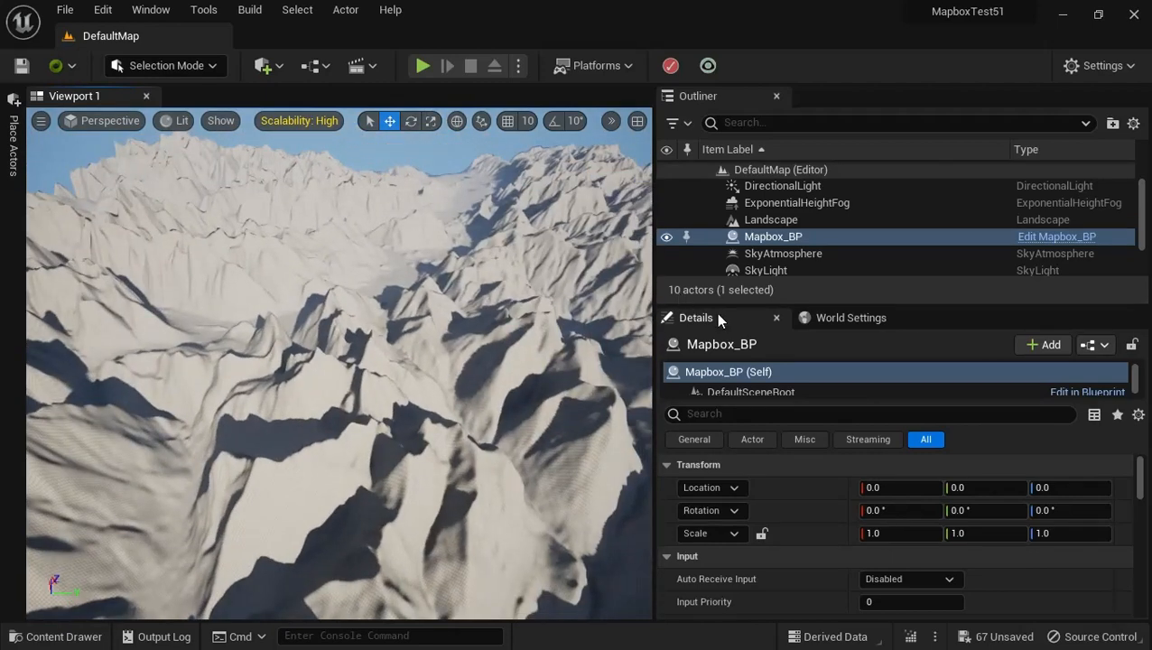
- Set the Landscape actor's Z scale to 50 and inspect the flattened terrain
{"action": "left_click", "coordinate": [791, 221]}
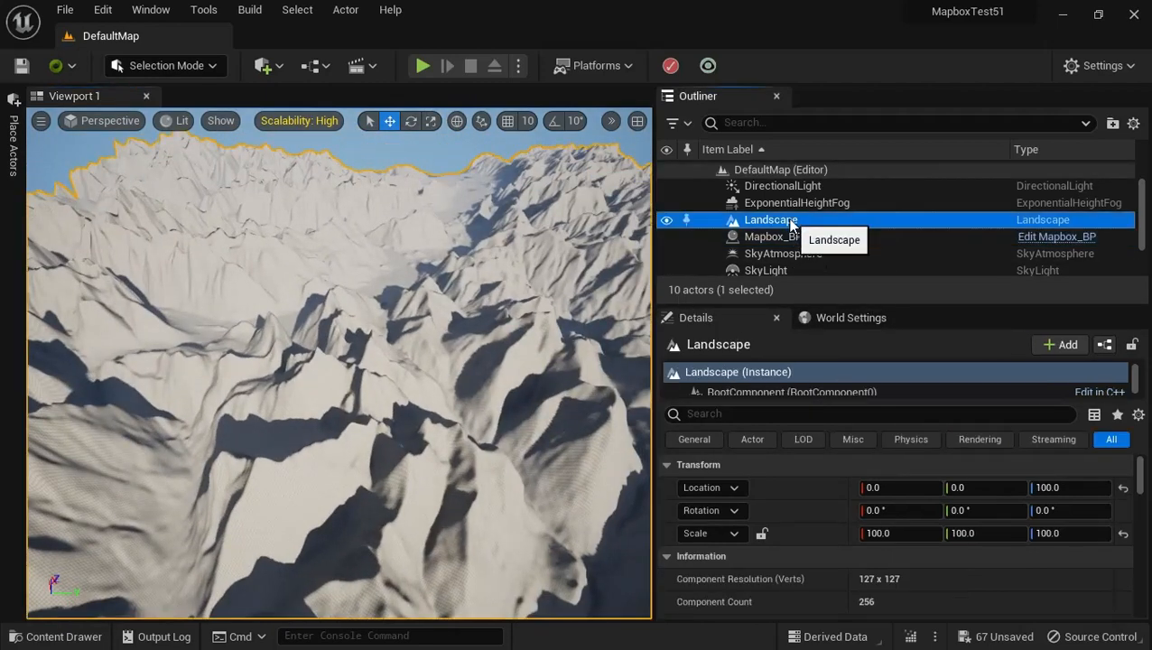
{"action": "left_click", "coordinate": [1068, 533]}
{"action": "type", "text": "5"}
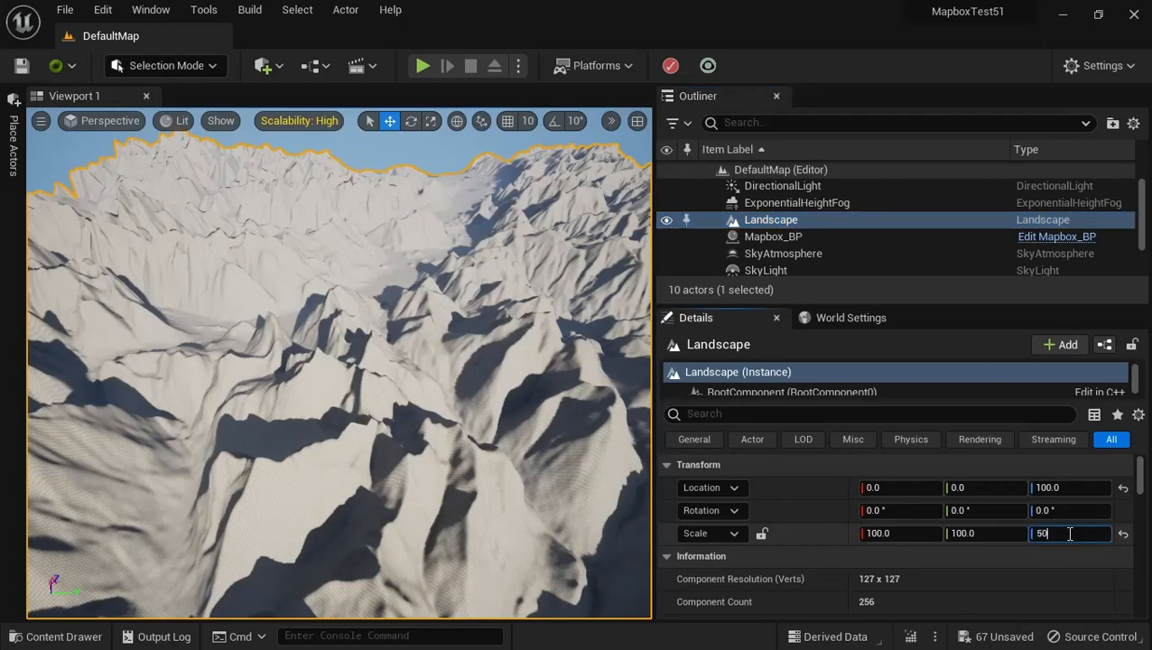
{"action": "type", "text": "0"}
{"action": "key", "text": "Return"}
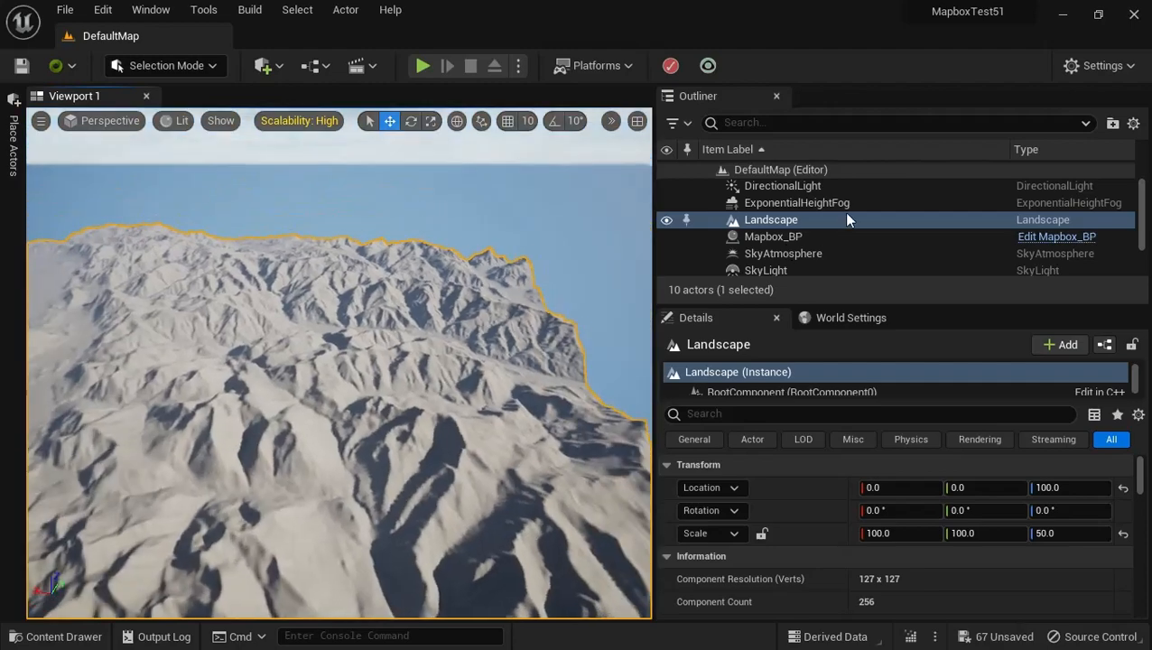
{"action": "left_click_drag", "start_coordinate": [846, 213], "coordinate": [376, 328], "text": "alt"}
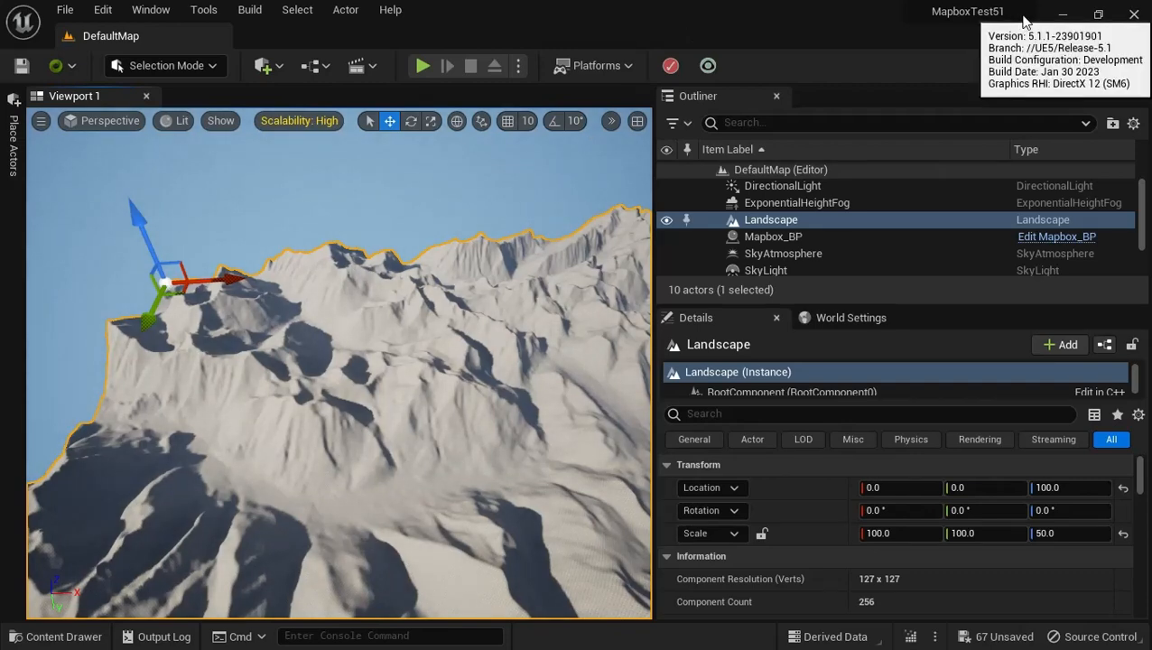
- Switch back to the Unreal Mapbox Bridge page and copy the Z value from the tile's Unreal X,Y and Z-Scale
{"action": "left_click", "coordinate": [1061, 15]}
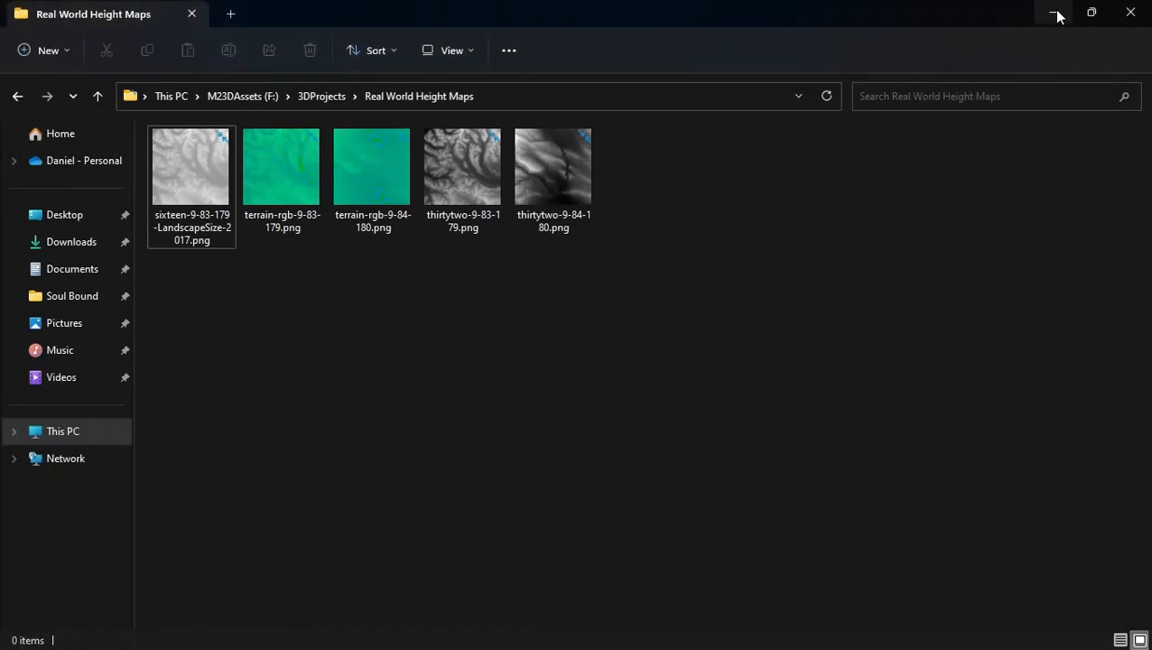
{"action": "left_click", "coordinate": [1055, 15]}
{"action": "scroll", "coordinate": [110, 307], "scroll_direction": "up", "scroll_amount": 5}
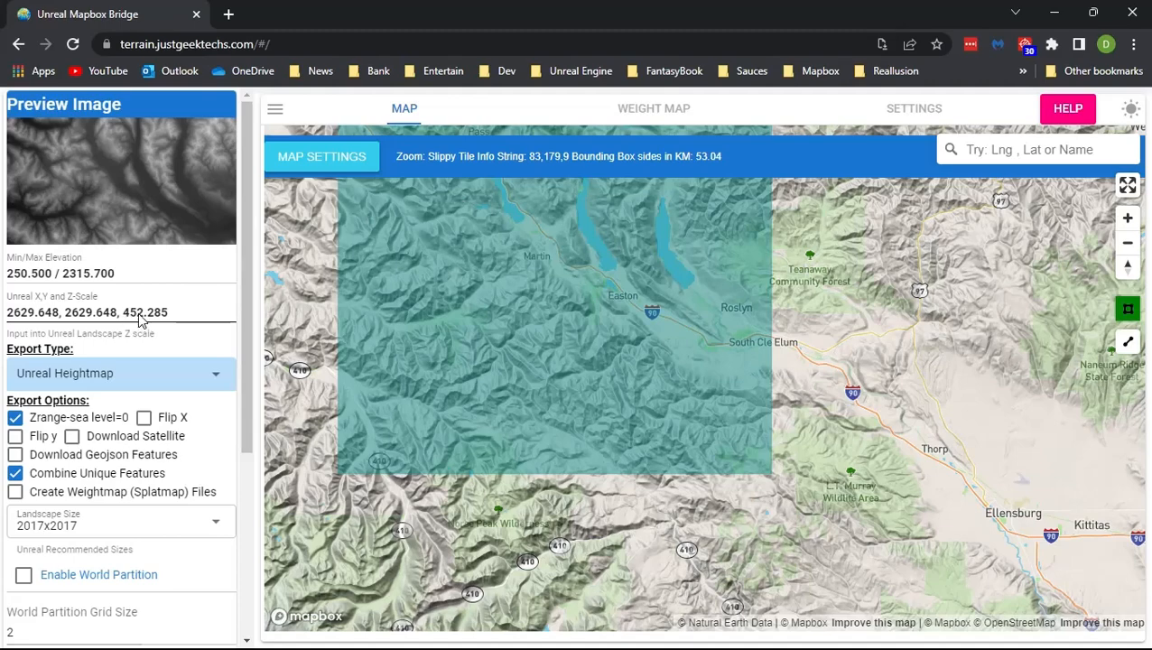
{"action": "left_click_drag", "start_coordinate": [166, 316], "coordinate": [119, 322]}
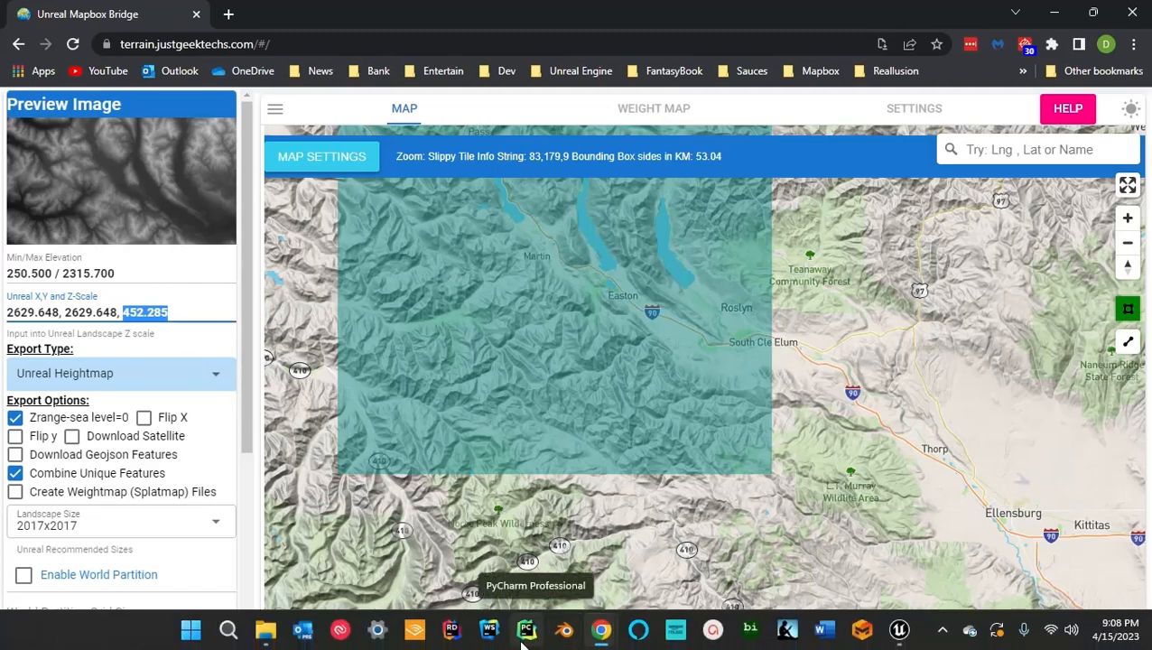
- Switch to Unreal Editor and set the Landscape actor's Z scale to 452.285
{"action": "mouse_move", "coordinate": [896, 635]}
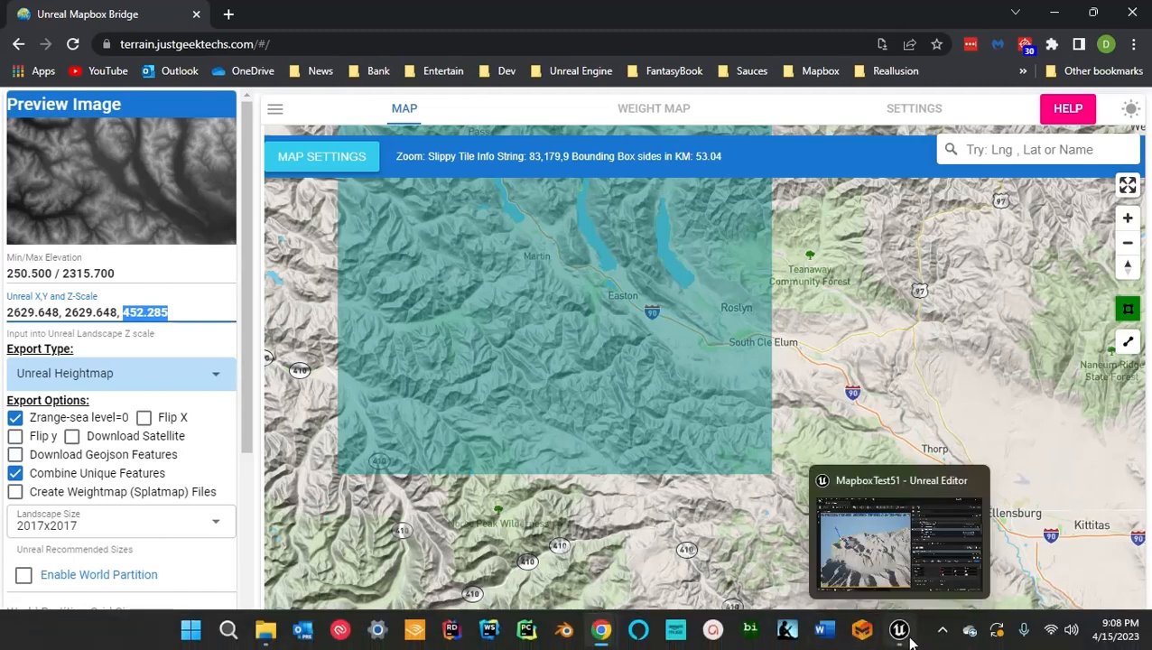
{"action": "left_click", "coordinate": [907, 638]}
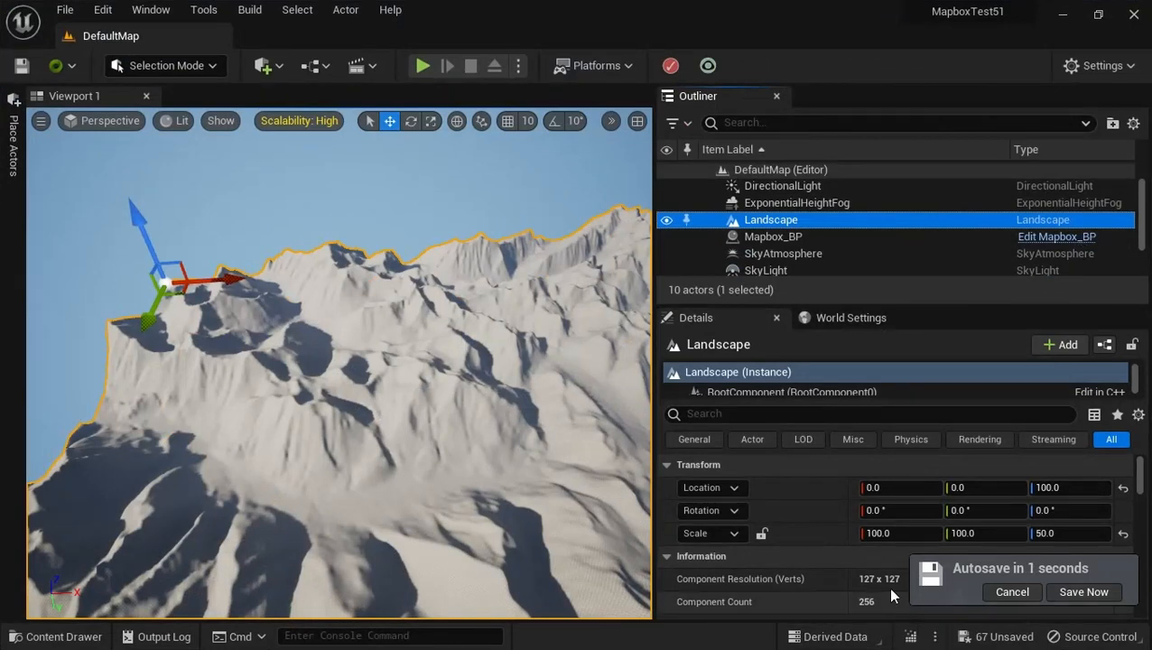
{"action": "left_click", "coordinate": [1054, 533]}
{"action": "type", "text": "452.785"}
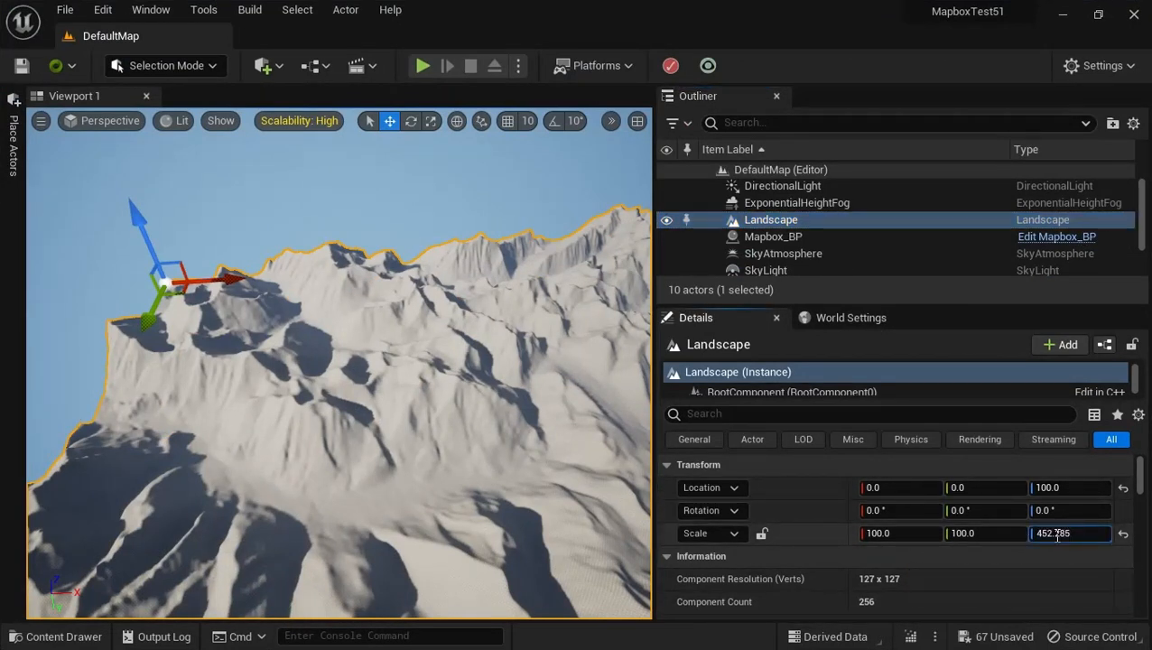
{"action": "key", "text": "Return"}
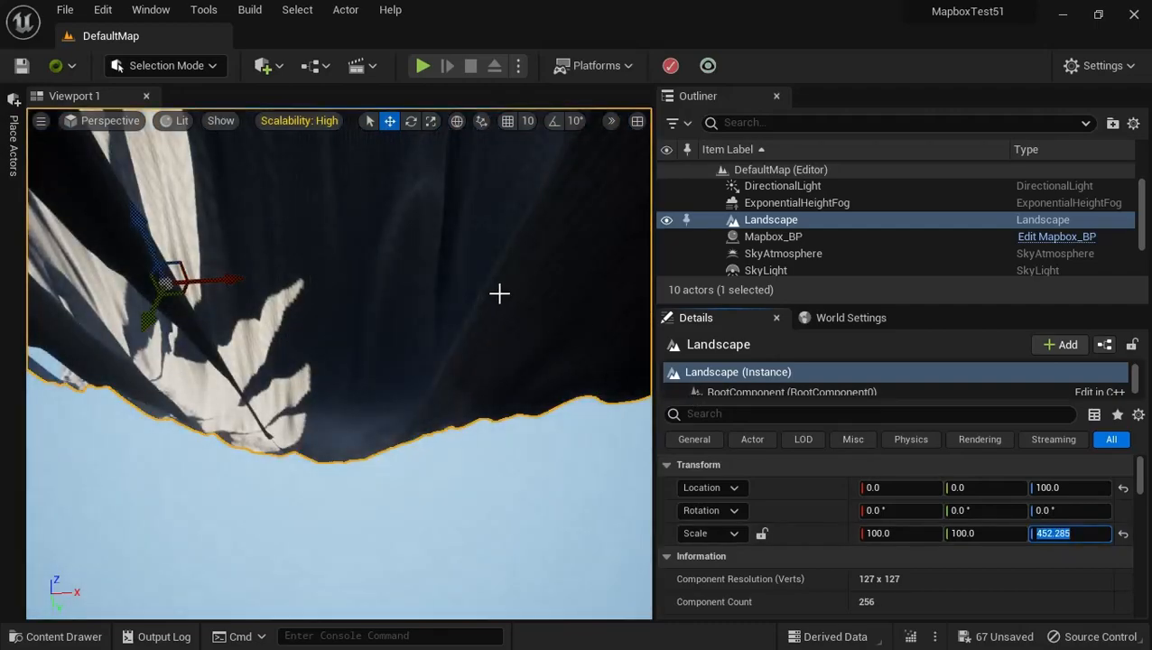
- Undo the last scale change on the Landscape actor and view the whole terrain
{"action": "mouse_move", "coordinate": [499, 294]}
{"action": "right_mouse_down"}
{"action": "mouse_move", "coordinate": [445, 227]}
{"action": "mouse_move", "coordinate": [521, 139]}
{"action": "mouse_move", "coordinate": [578, 33]}
{"action": "mouse_move", "coordinate": [570, 14]}
{"action": "mouse_move", "coordinate": [502, 300]}
{"action": "right_mouse_up"}
{"action": "key", "text": "ctrl+z"}
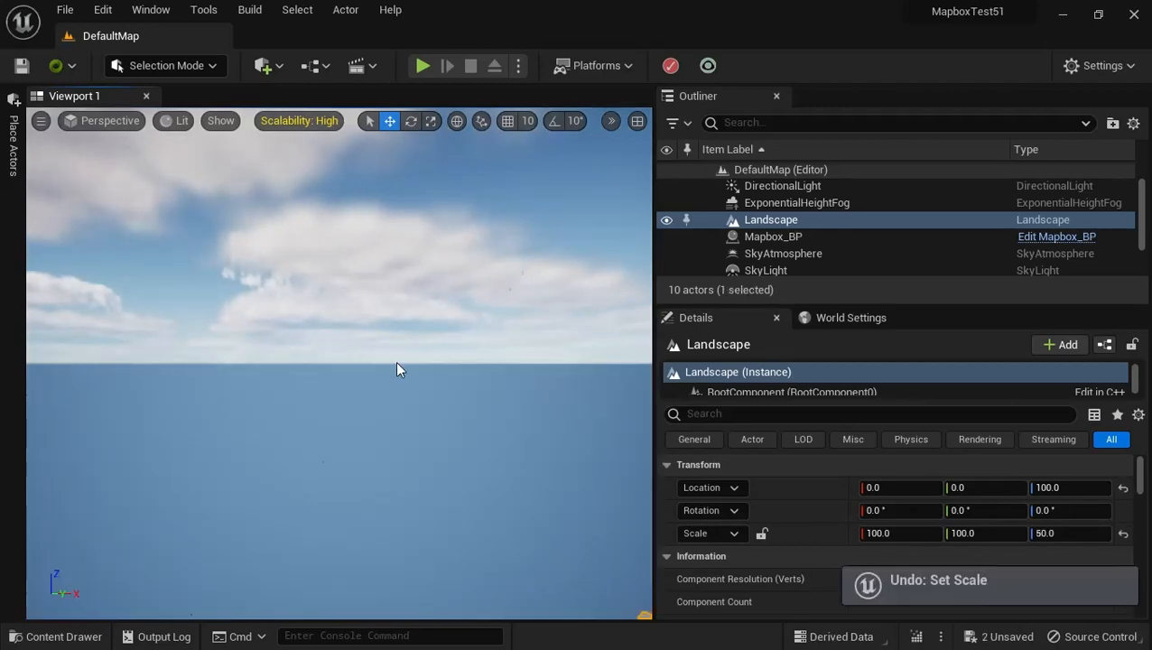
{"action": "right_click_drag", "start_coordinate": [398, 365], "coordinate": [432, 370]}
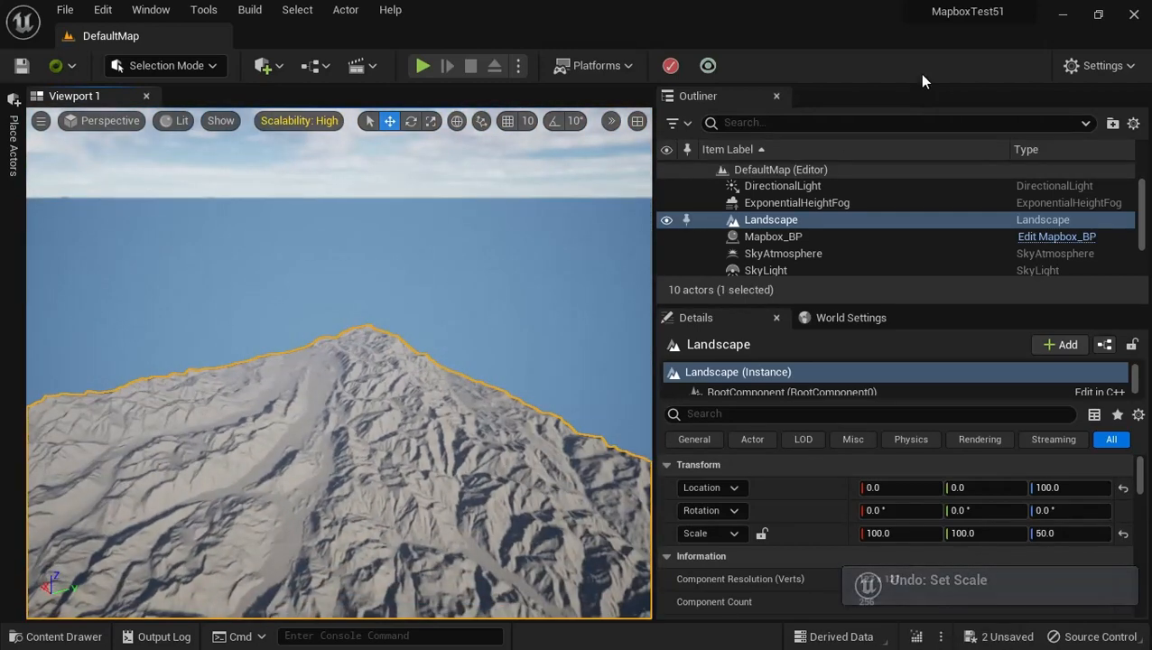
- Switch back to the Unreal Mapbox Bridge page and review the tile's Z-scale and minimum and maximum elevation
{"action": "left_click", "coordinate": [1065, 16]}
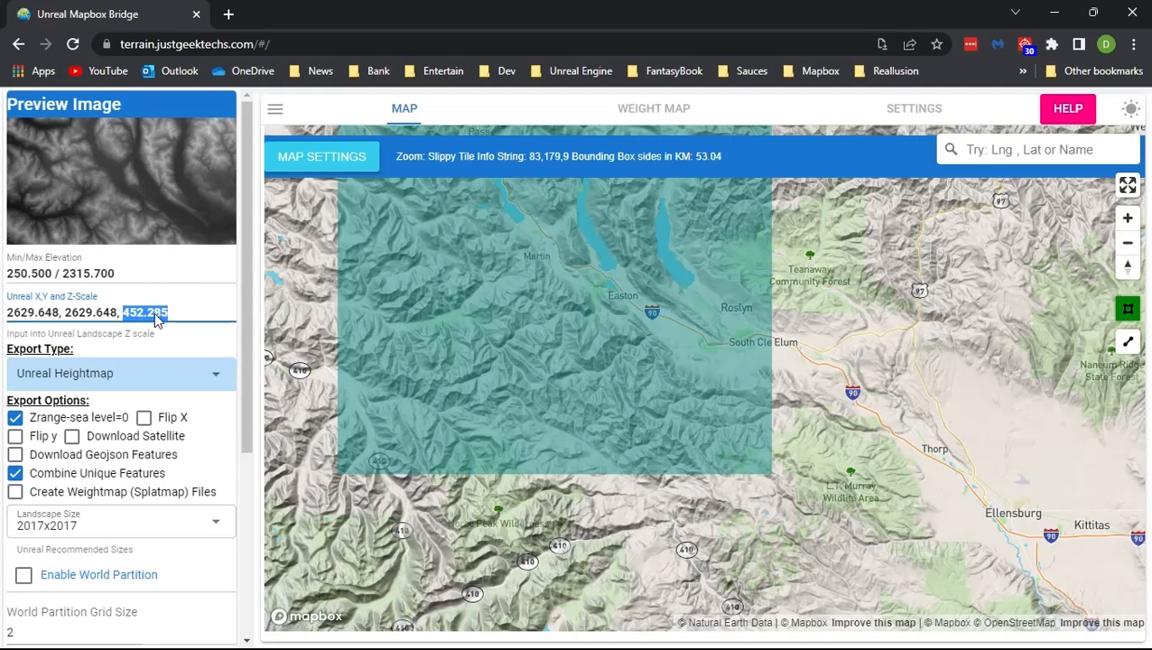
{"action": "left_click", "coordinate": [187, 321]}
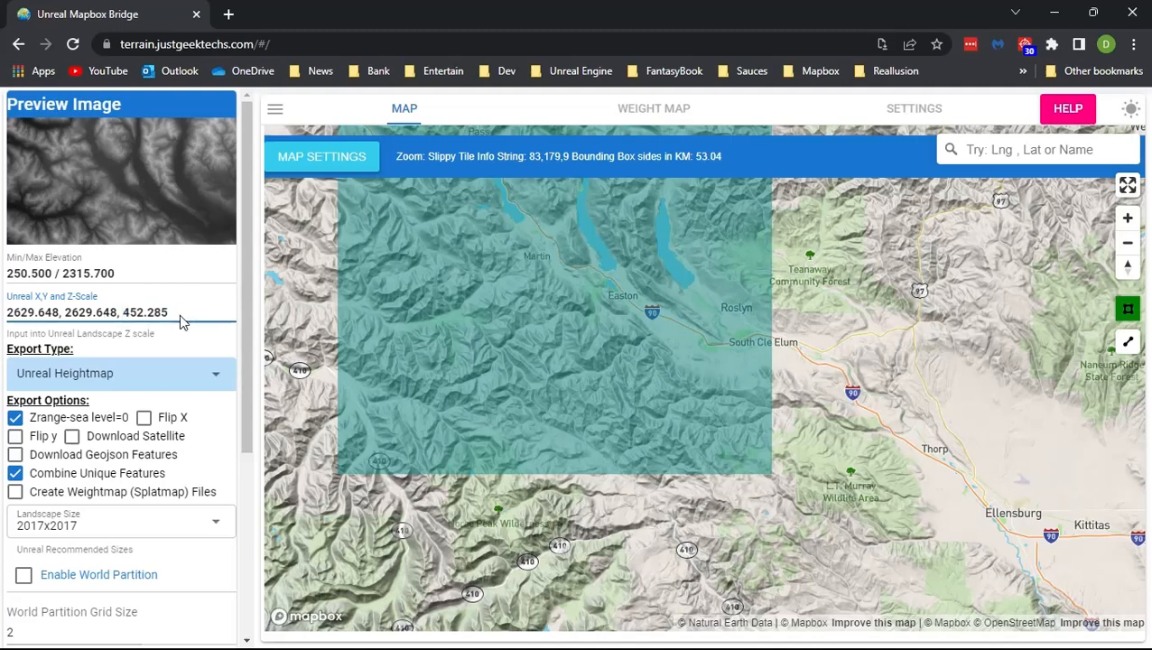
{"action": "left_click_drag", "start_coordinate": [183, 322], "coordinate": [124, 321]}
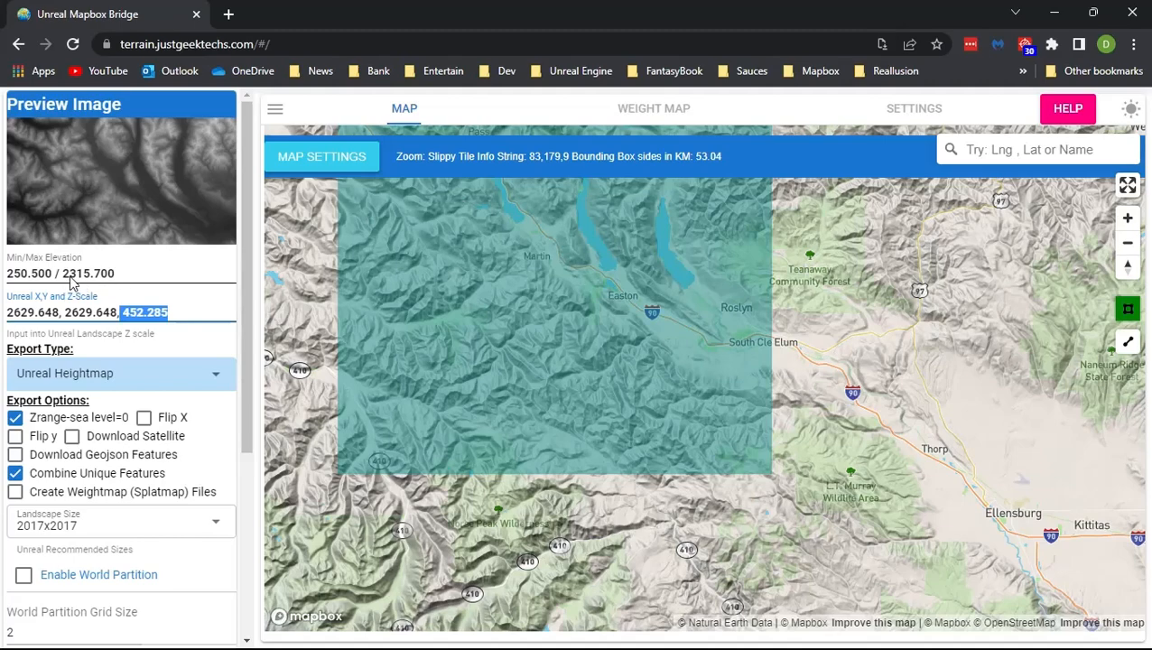
{"action": "left_click", "coordinate": [192, 297]}
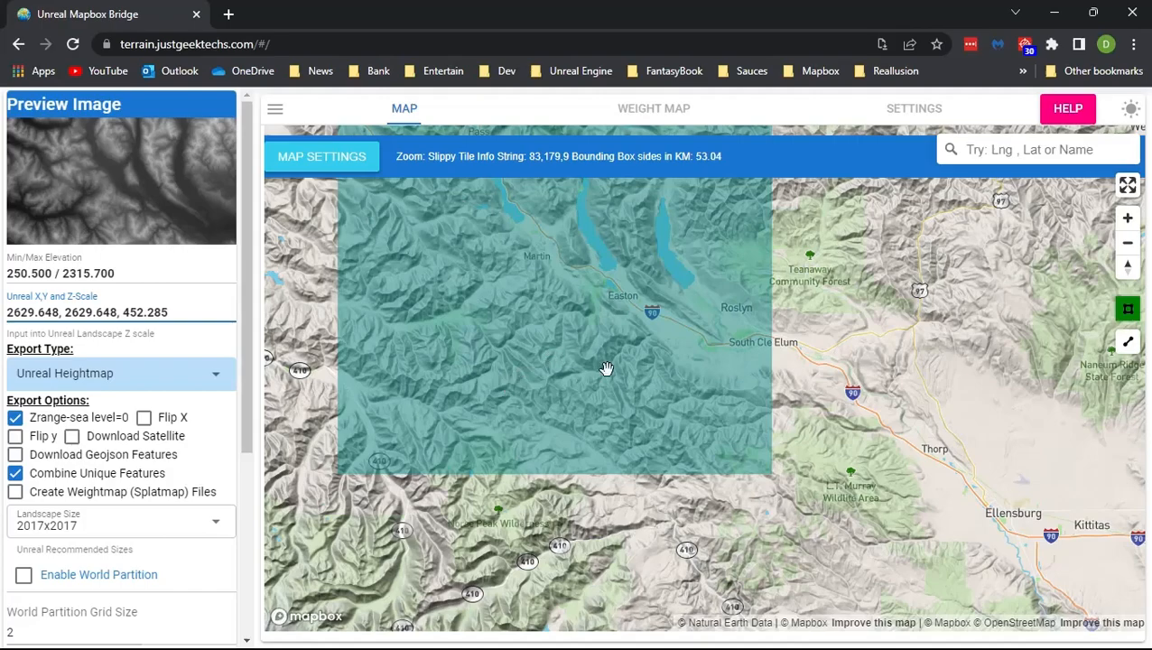
{"action": "scroll", "coordinate": [575, 323], "scroll_direction": "down", "scroll_amount": 3}
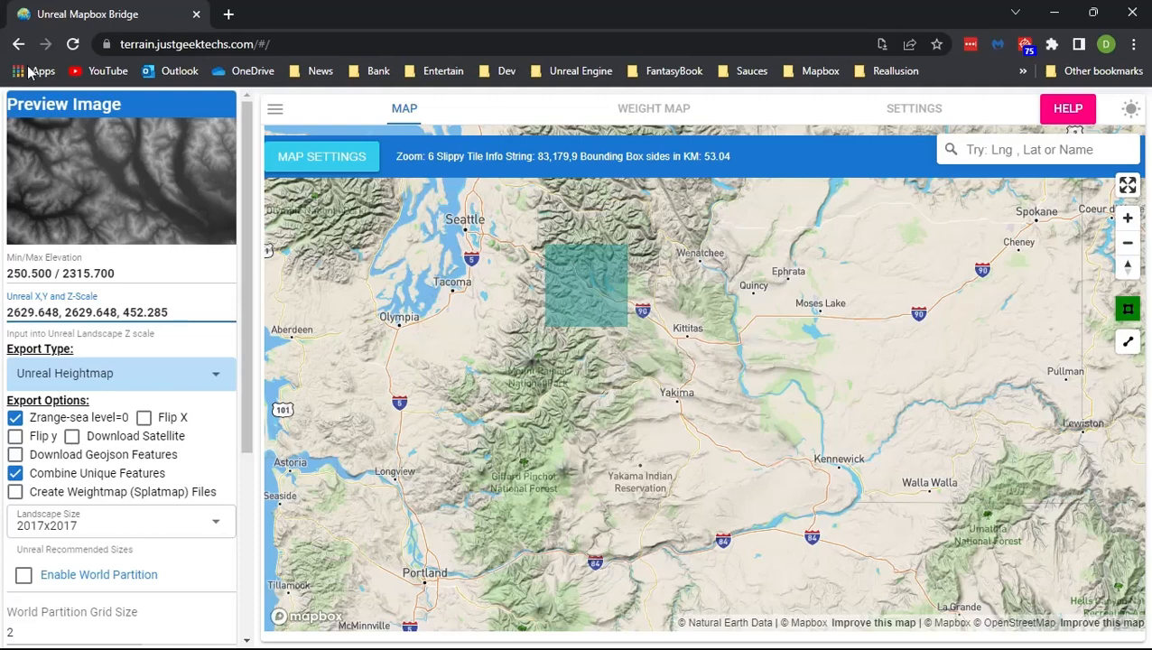
- Reload the Unreal Mapbox Bridge page and select map tile 82,180,9 covering Eatonville, Elbe and Ashford
{"action": "left_click", "coordinate": [73, 44]}
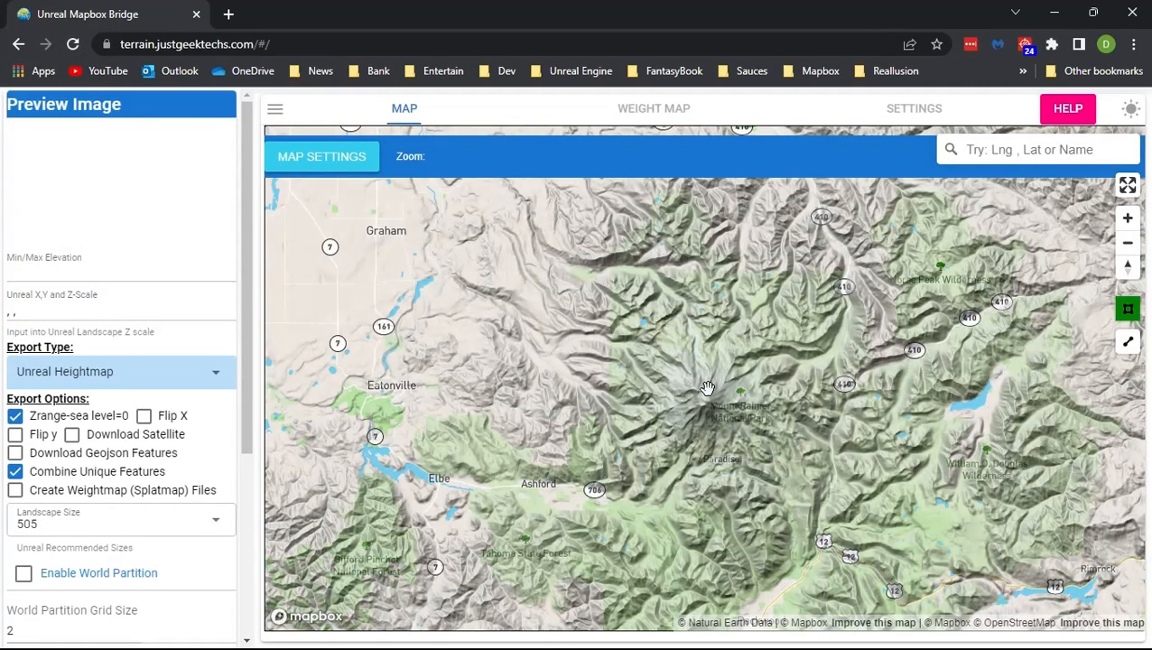
{"action": "left_click", "coordinate": [698, 405]}
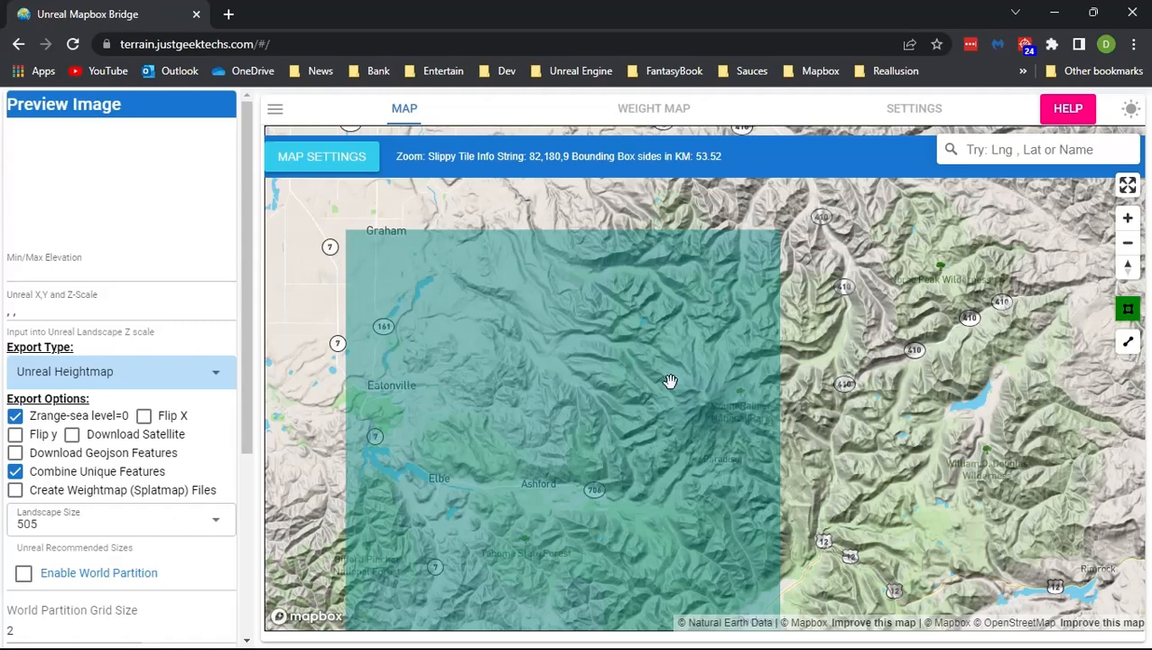
- Select tile 5,11,5 over Washington, Oregon and Idaho, followed by the larger tile 2,5,4 reaching into the Pacific
{"action": "left_click_drag", "start_coordinate": [670, 382], "coordinate": [524, 335]}
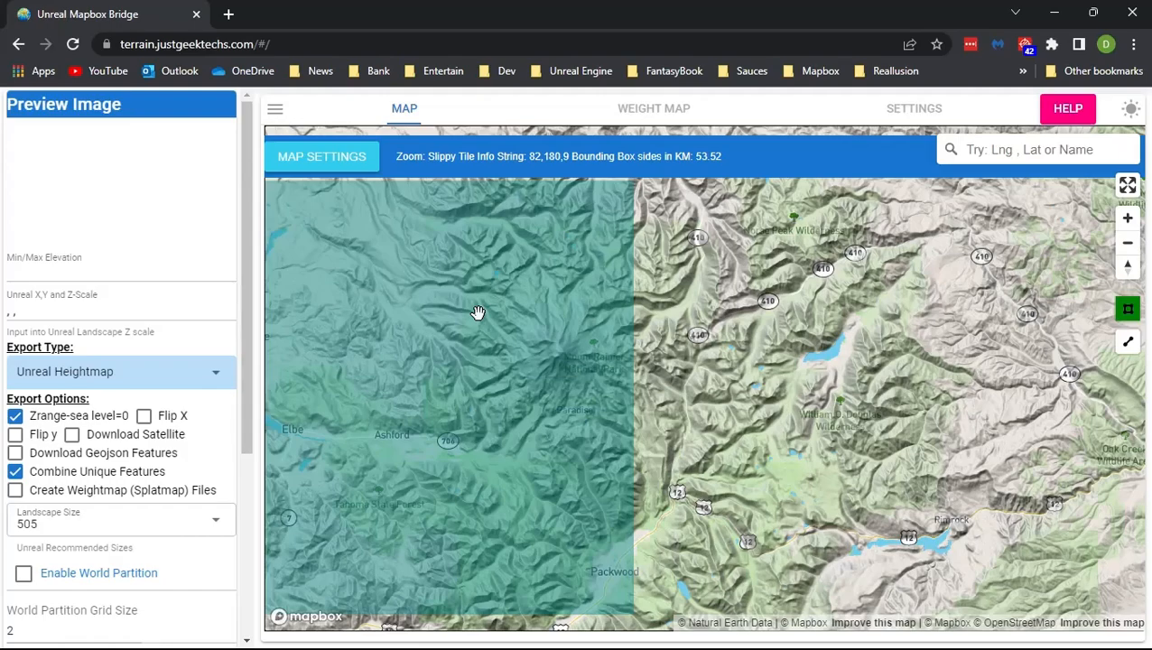
{"action": "scroll", "coordinate": [477, 313], "scroll_direction": "down", "scroll_amount": 5}
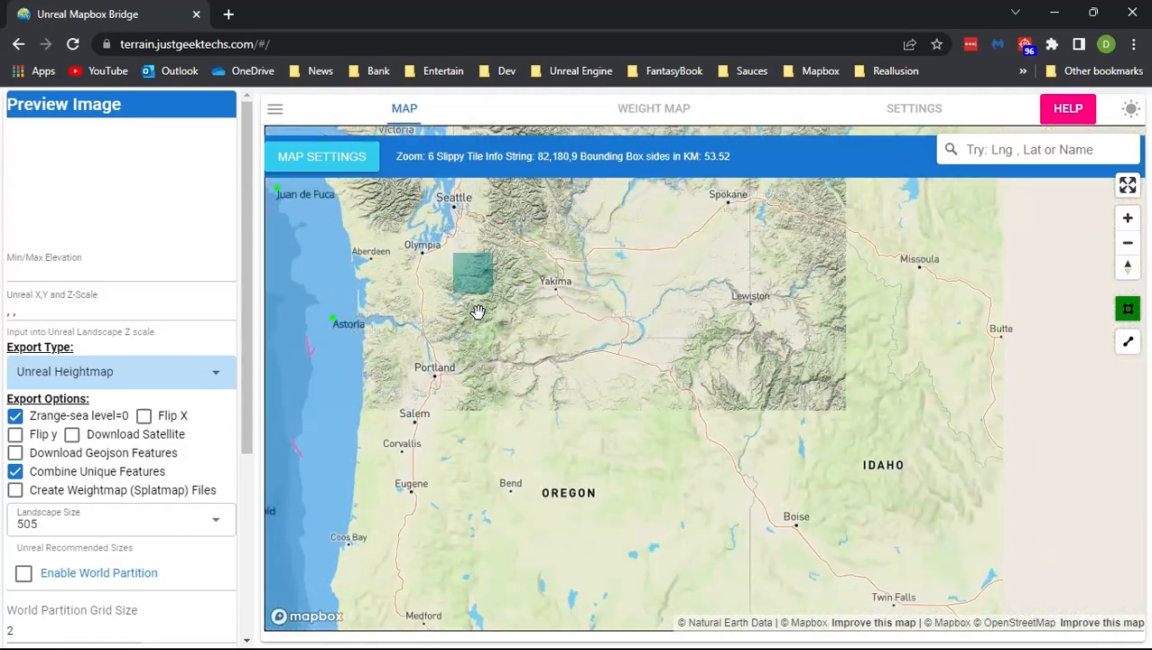
{"action": "left_click_drag", "start_coordinate": [939, 437], "coordinate": [1147, 389]}
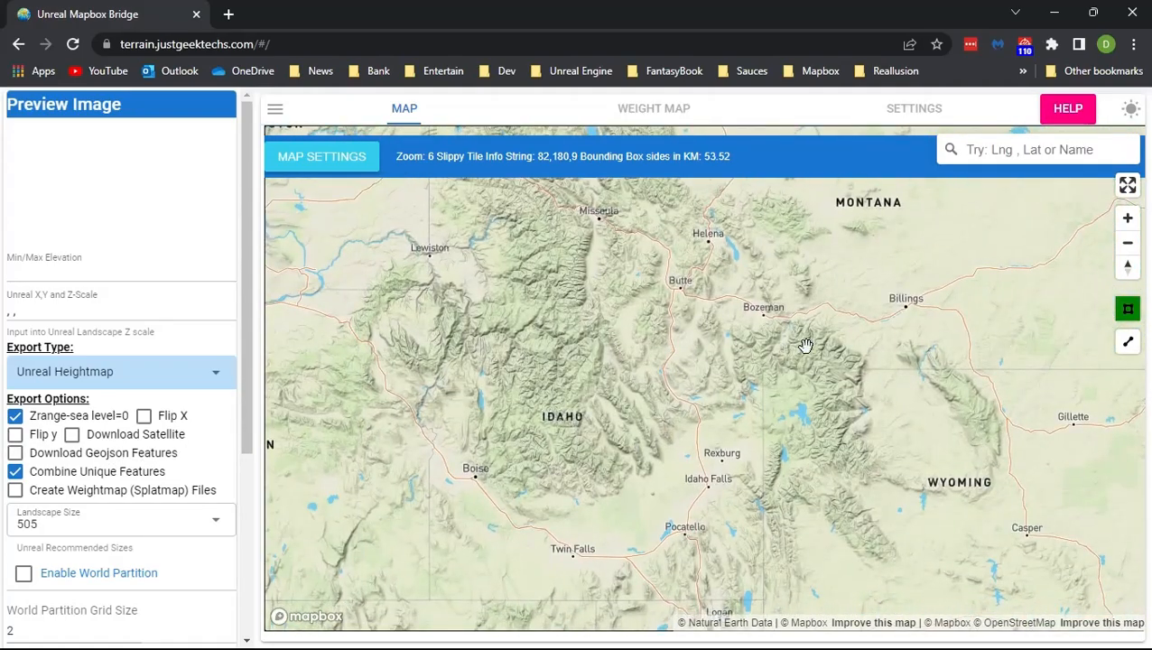
{"action": "right_click_drag", "start_coordinate": [805, 348], "coordinate": [808, 372]}
{"action": "left_click_drag", "start_coordinate": [609, 402], "coordinate": [815, 501]}
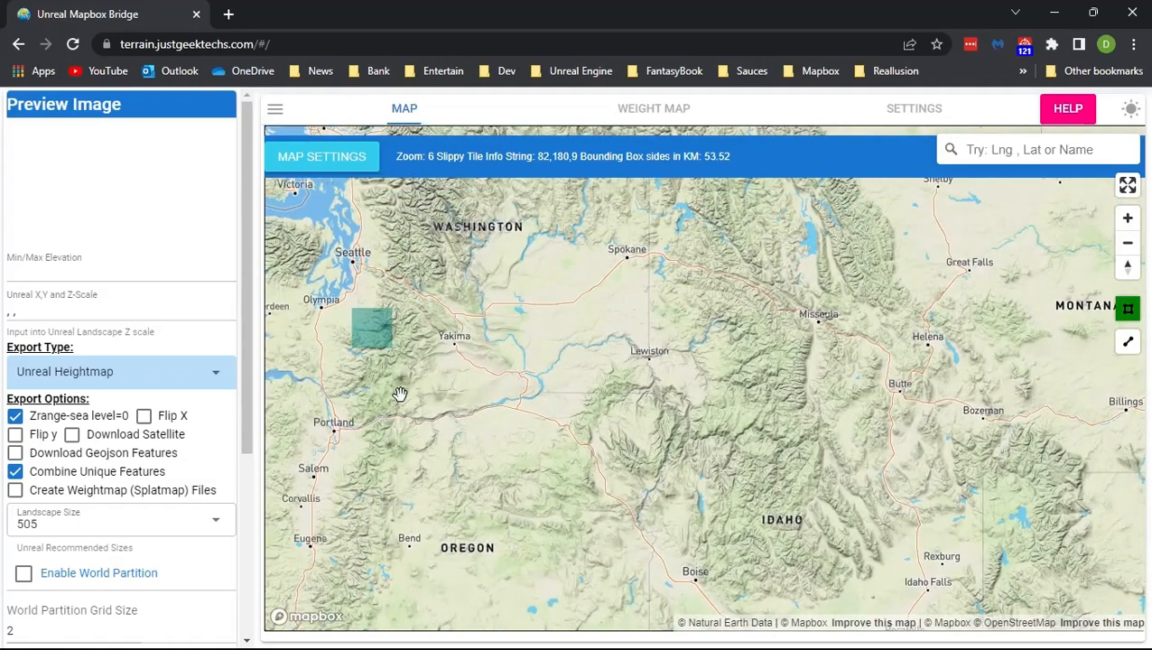
{"action": "left_click_drag", "start_coordinate": [436, 393], "coordinate": [550, 398]}
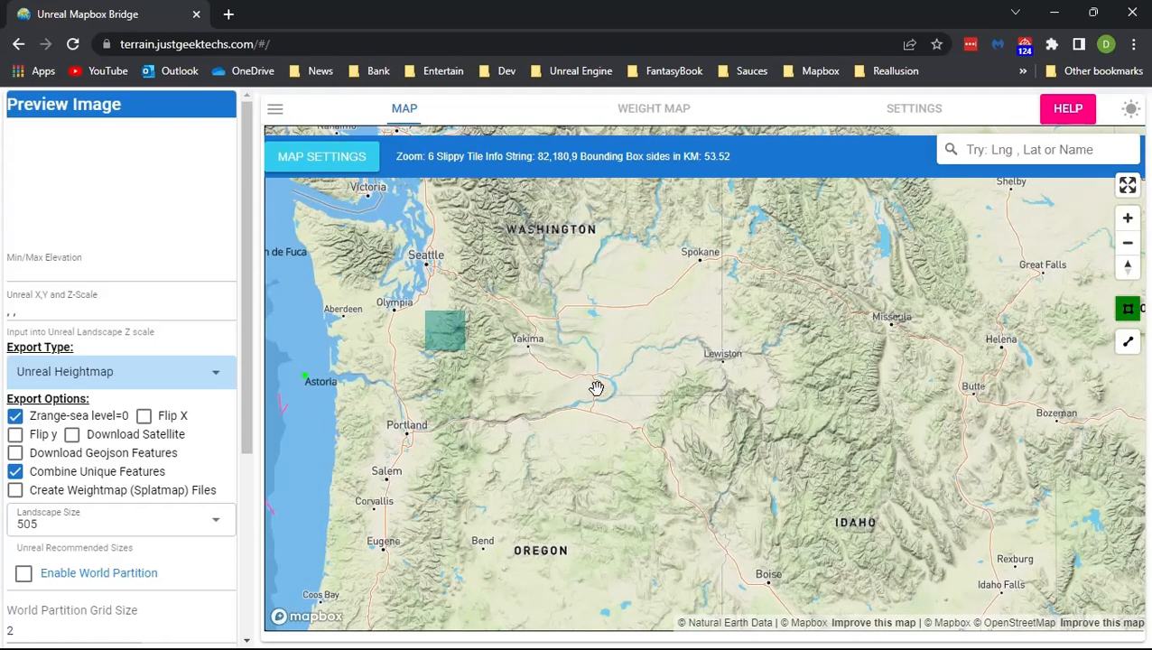
{"action": "scroll", "coordinate": [648, 370], "scroll_direction": "down", "scroll_amount": 2}
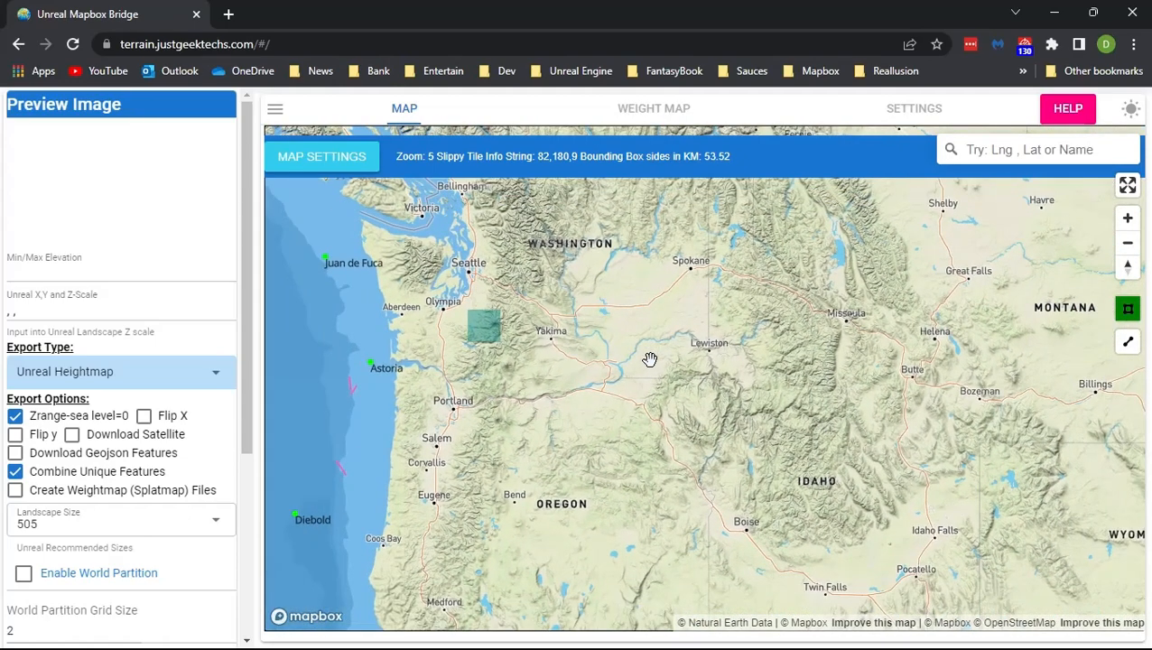
{"action": "left_click", "coordinate": [660, 367]}
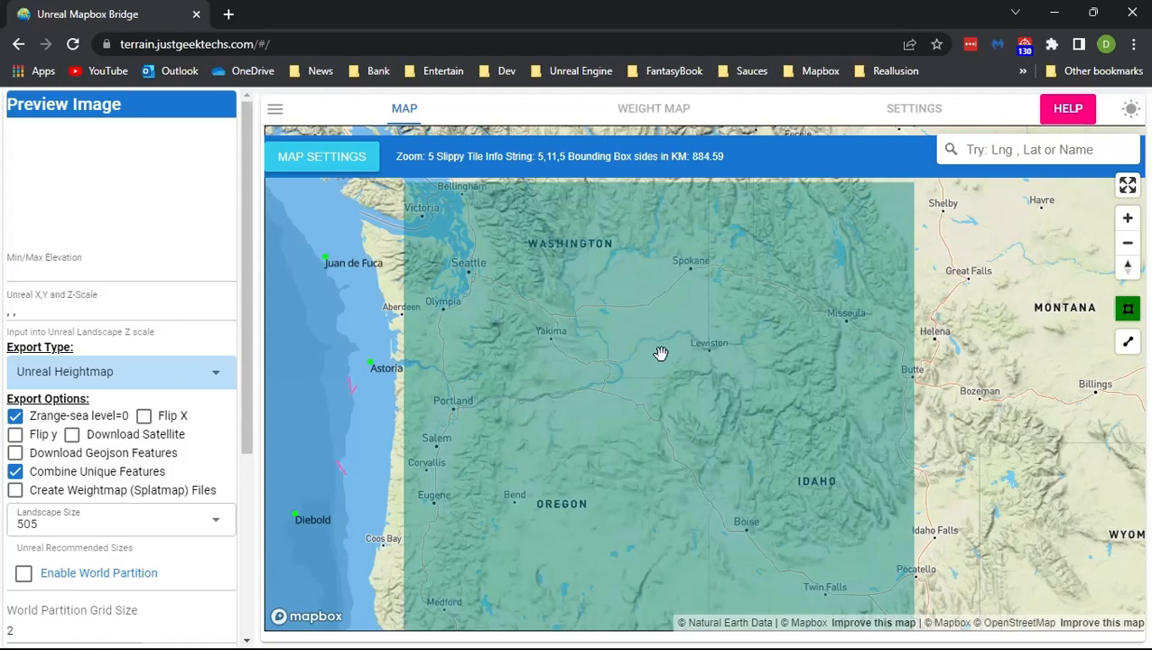
{"action": "scroll", "coordinate": [660, 353], "scroll_direction": "down", "scroll_amount": 1}
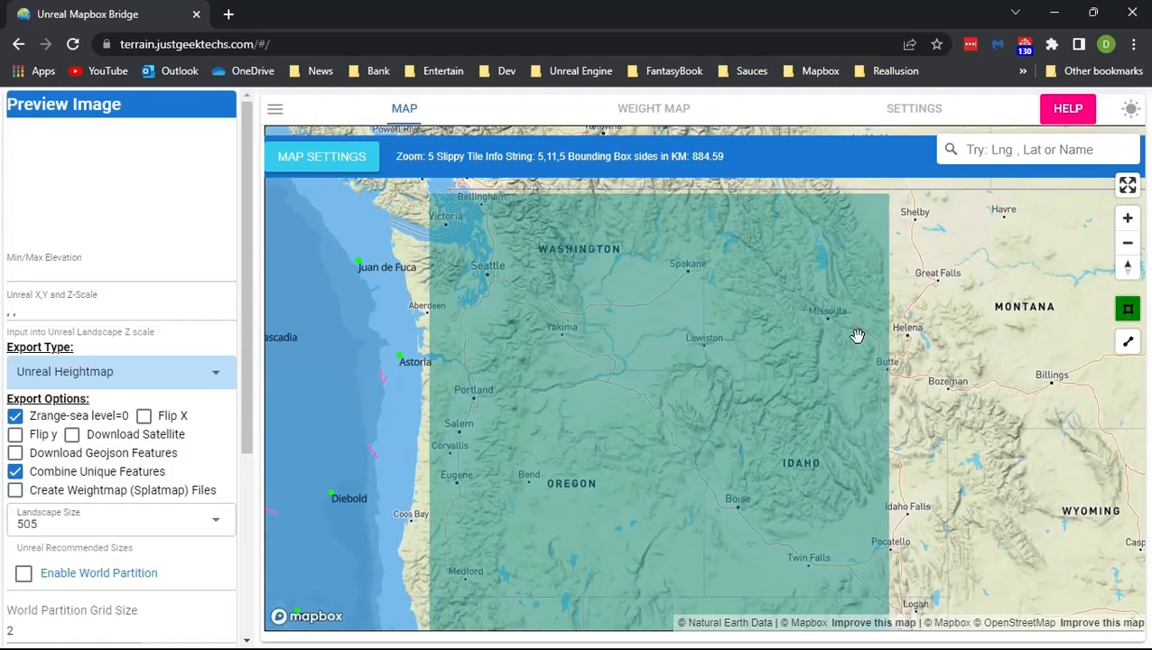
{"action": "scroll", "coordinate": [719, 436], "scroll_direction": "down", "scroll_amount": 2}
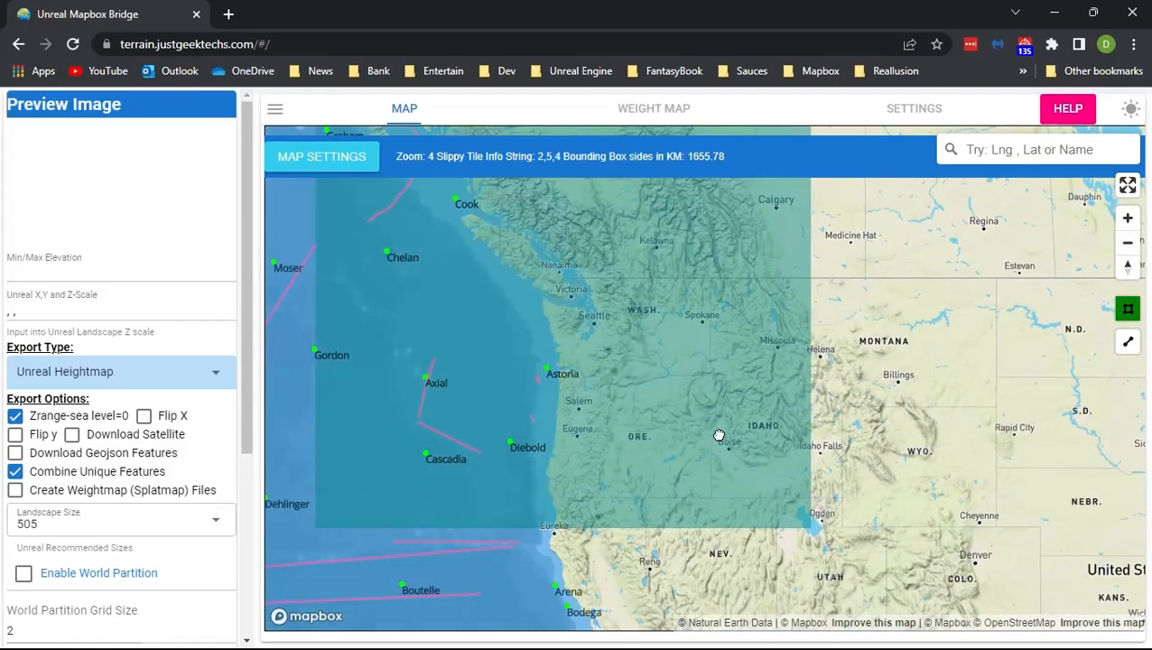
- Select the smaller tile 44,91,8 near Enterprise and Joseph, and narrow the selection to tile 89,183,9
{"action": "scroll", "coordinate": [718, 437], "scroll_direction": "up", "scroll_amount": 5}
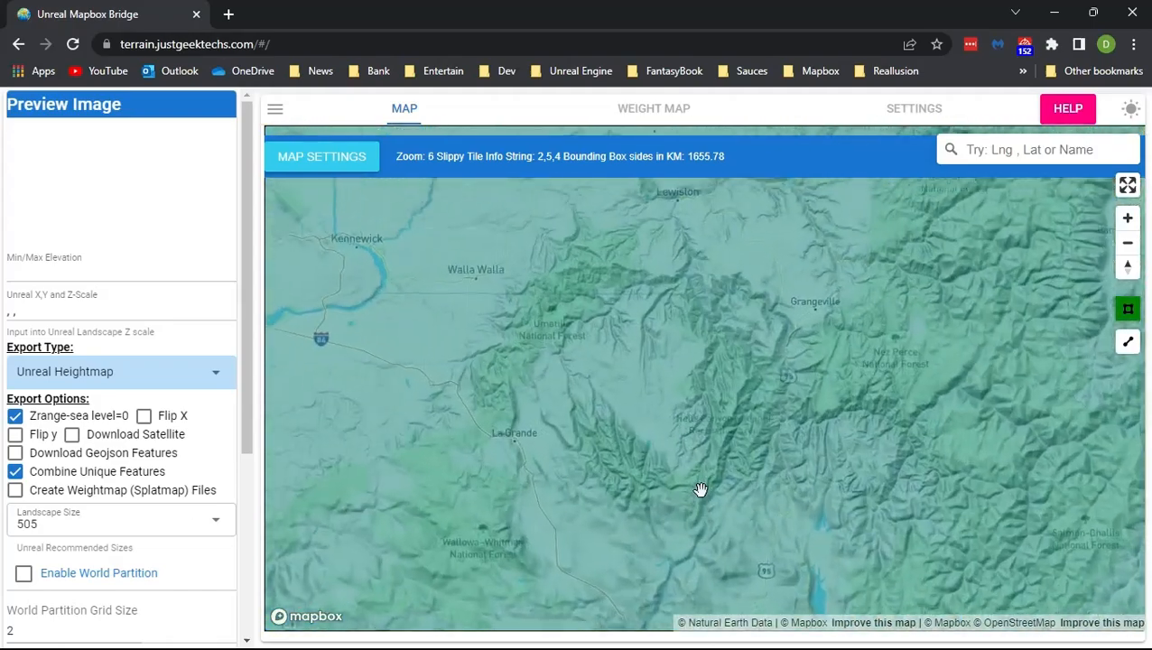
{"action": "scroll", "coordinate": [682, 460], "scroll_direction": "up", "scroll_amount": 2}
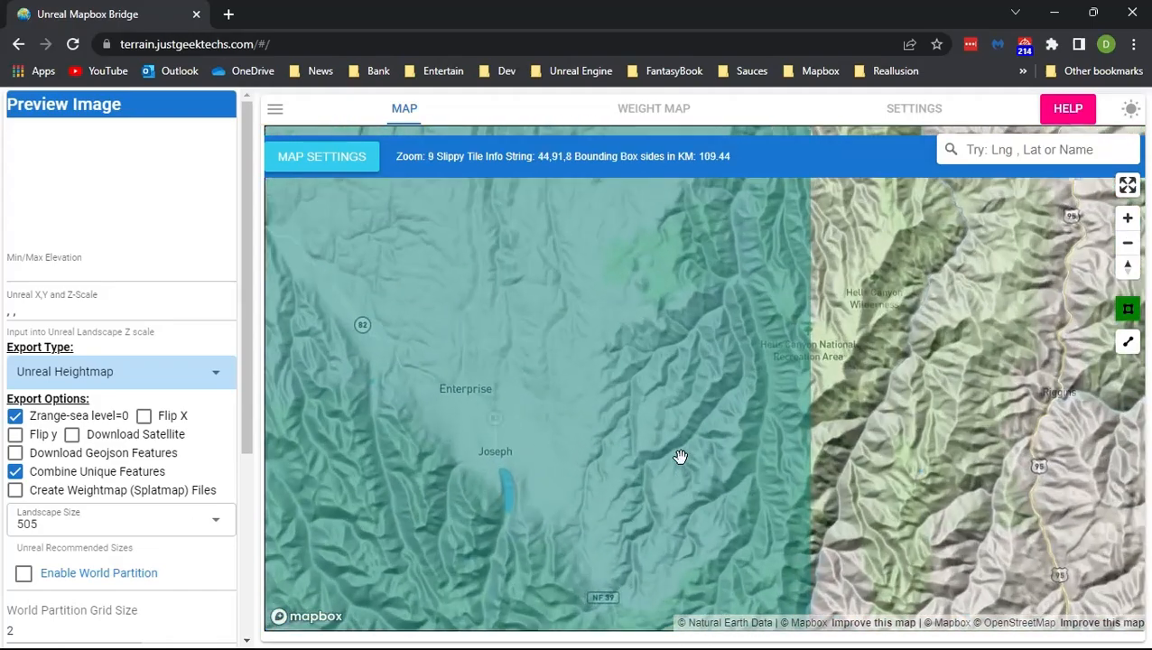
{"action": "scroll", "coordinate": [643, 418], "scroll_direction": "down", "scroll_amount": 1}
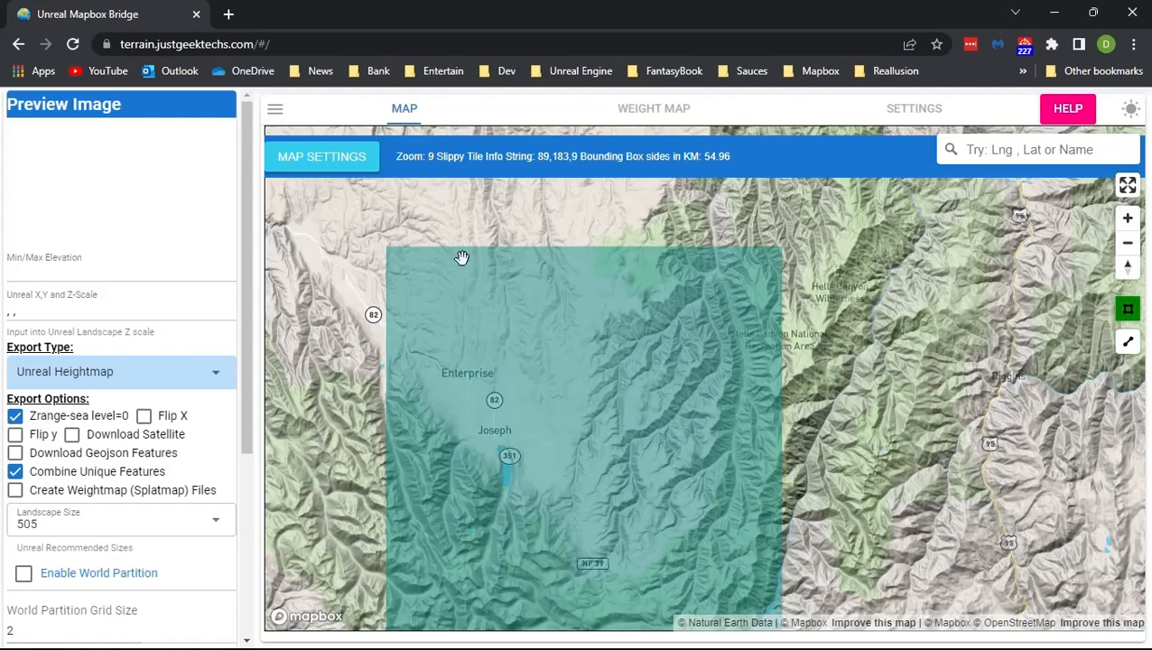
- Select zoom-level-7 tile 22,45,7 around Enterprise and Lewiston, and switch the selection to its eastern neighbor 23,45,7
{"action": "scroll", "coordinate": [573, 455], "scroll_direction": "down", "scroll_amount": 4}
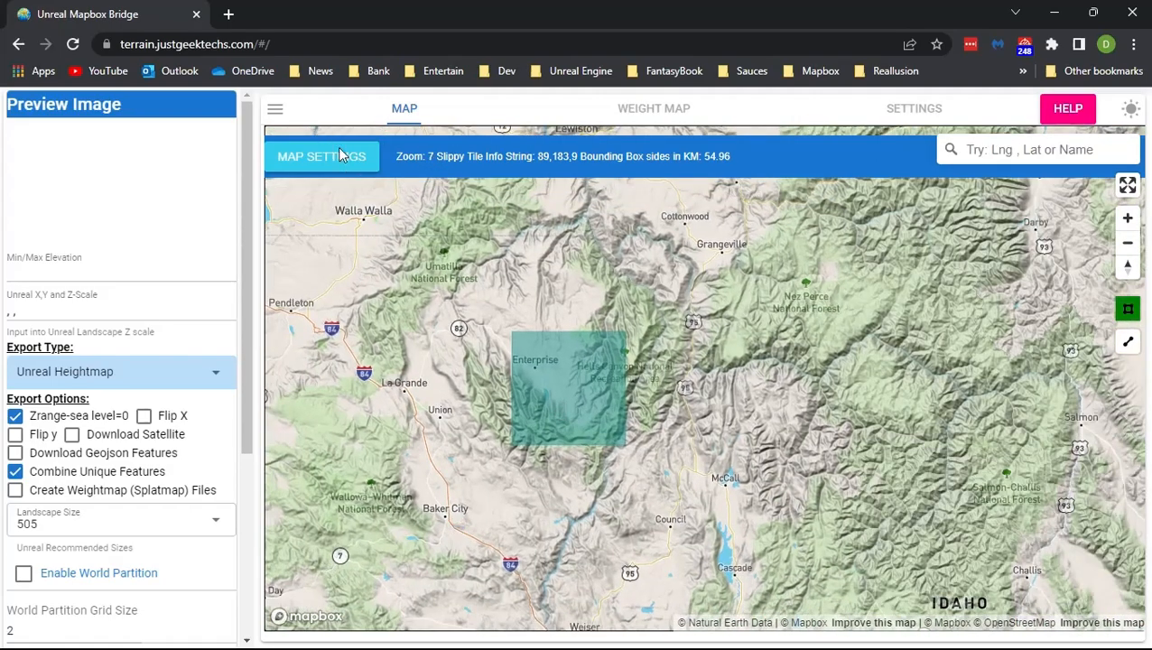
{"action": "left_click", "coordinate": [600, 436]}
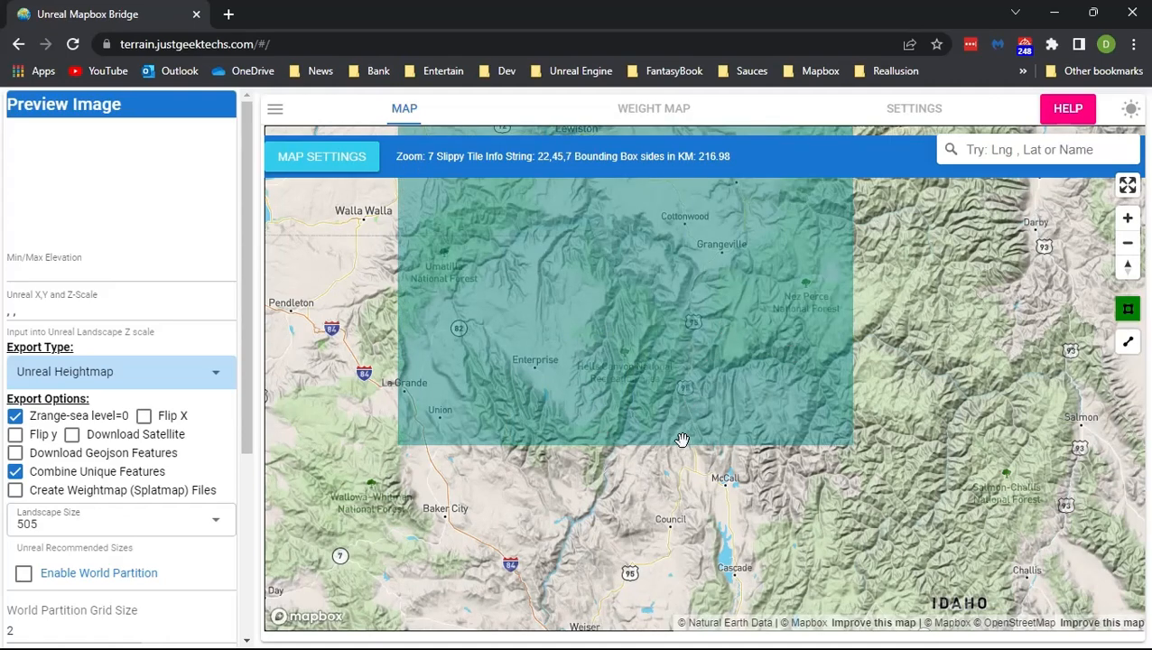
{"action": "scroll", "coordinate": [691, 384], "scroll_direction": "up", "scroll_amount": 1}
{"action": "left_click_drag", "start_coordinate": [700, 284], "coordinate": [646, 447]}
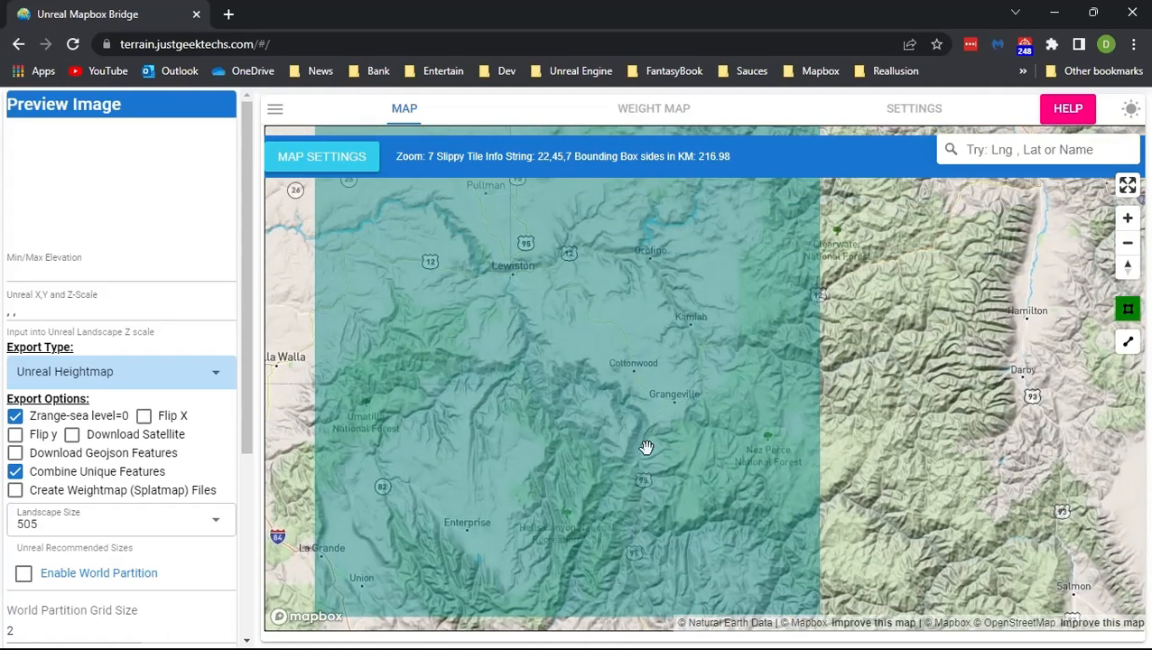
{"action": "left_click", "coordinate": [931, 394]}
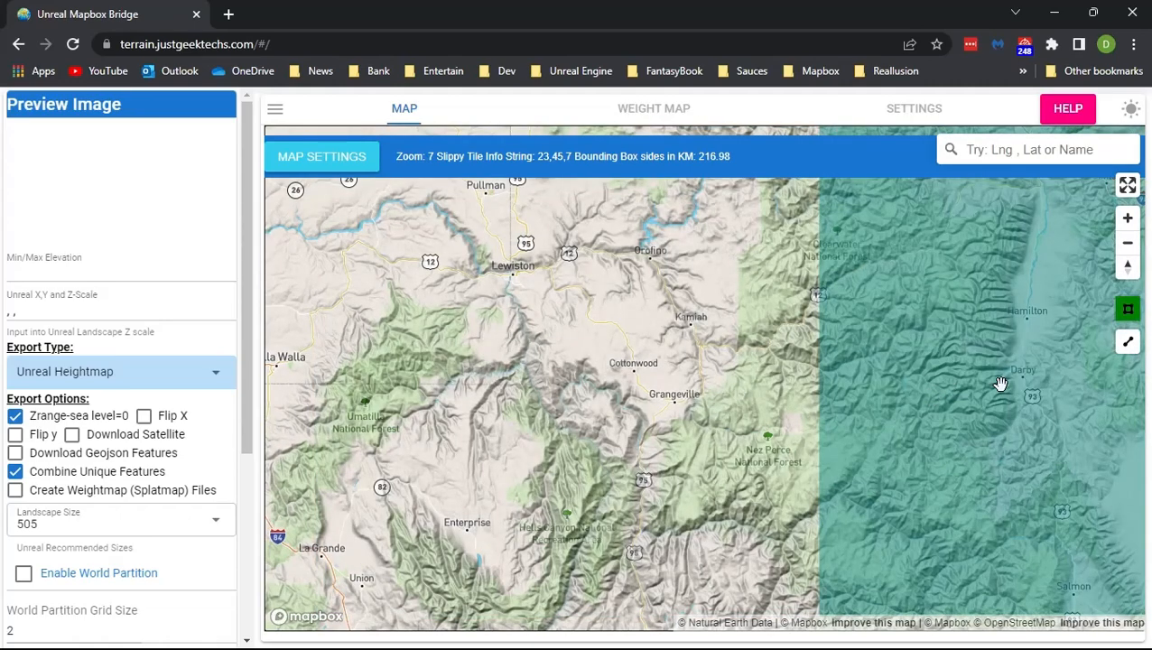
- Try adjacent zoom-level-8 tiles, including 45,90,8 and 46,91,8, and finish with tile 45,91,8 around Grangeville selected
{"action": "left_click", "coordinate": [467, 333]}
{"action": "scroll", "coordinate": [658, 406], "scroll_direction": "up", "scroll_amount": 3}
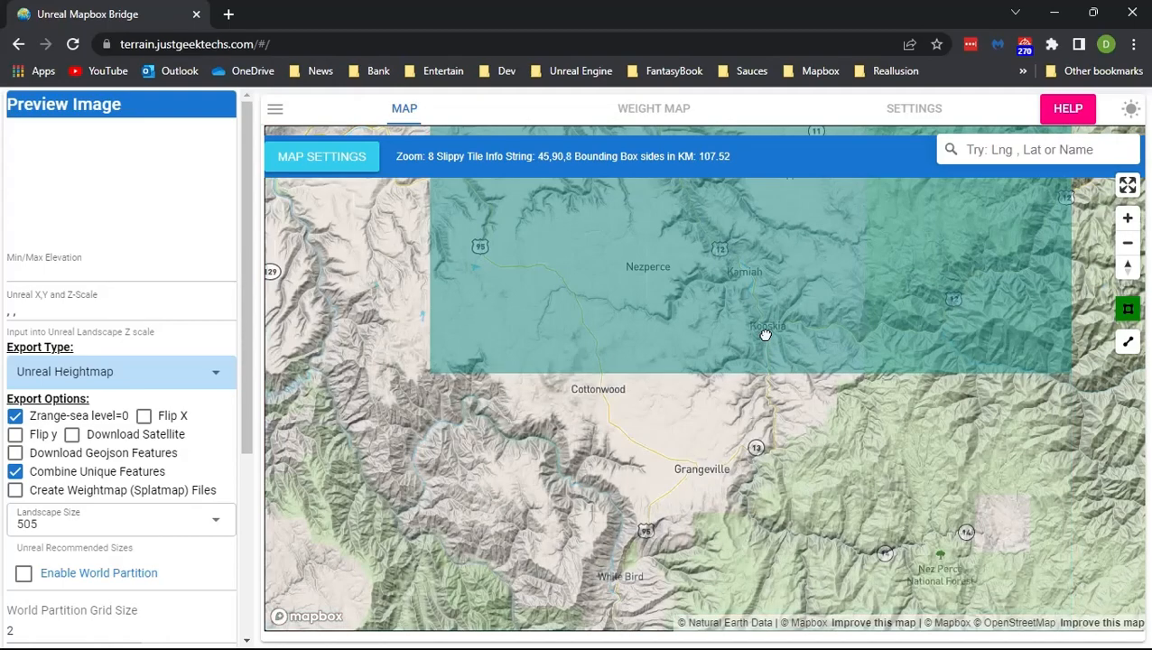
{"action": "left_click_drag", "start_coordinate": [884, 478], "coordinate": [864, 474]}
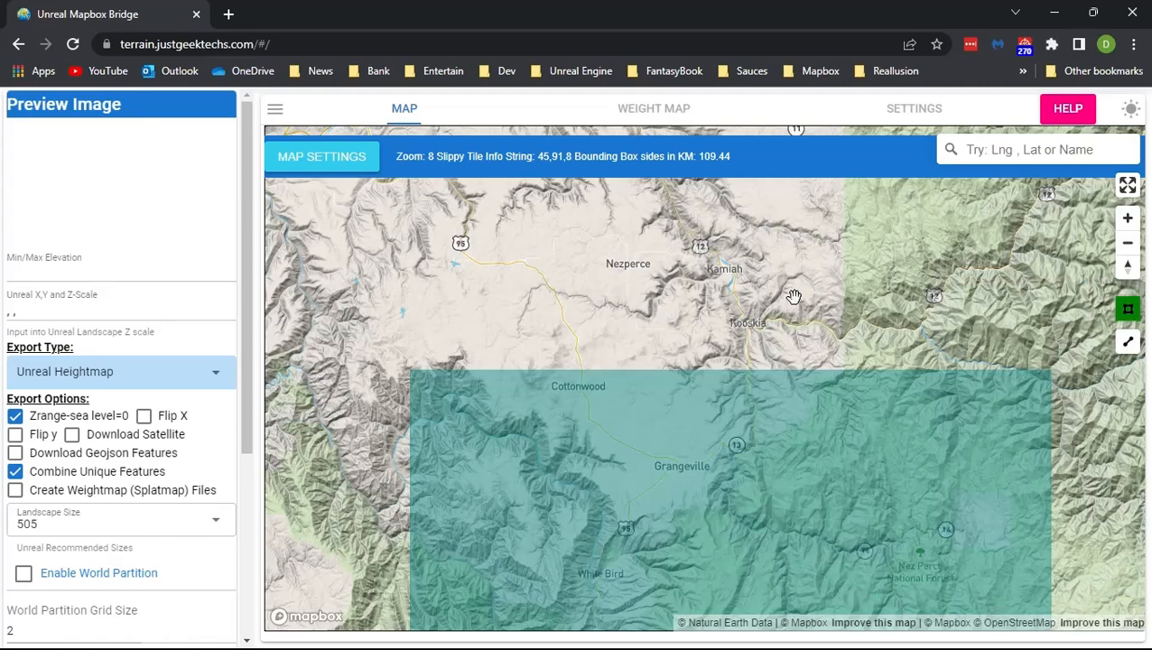
{"action": "left_click", "coordinate": [778, 252]}
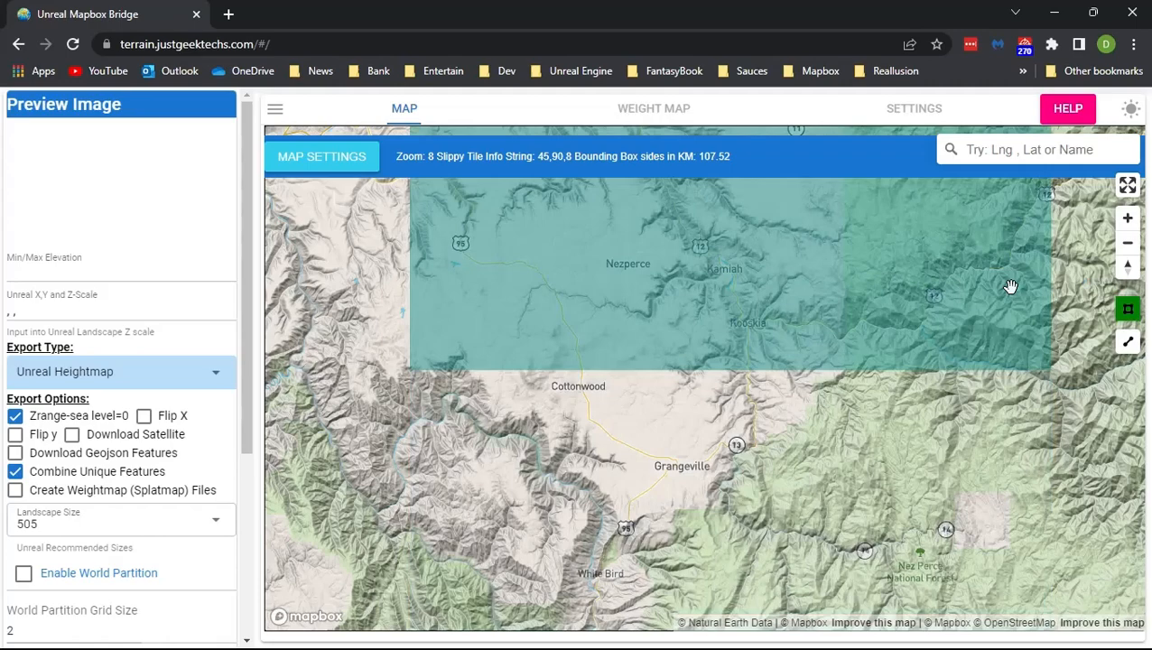
{"action": "left_click", "coordinate": [1086, 262]}
{"action": "left_click", "coordinate": [1082, 502]}
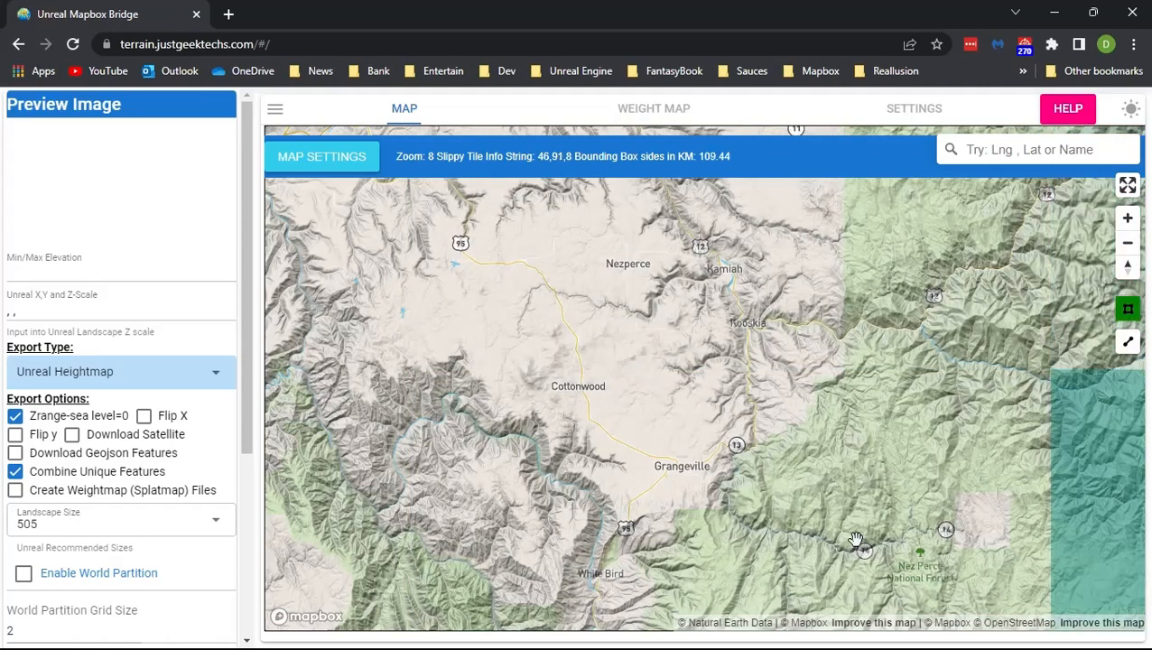
{"action": "left_click", "coordinate": [752, 525]}
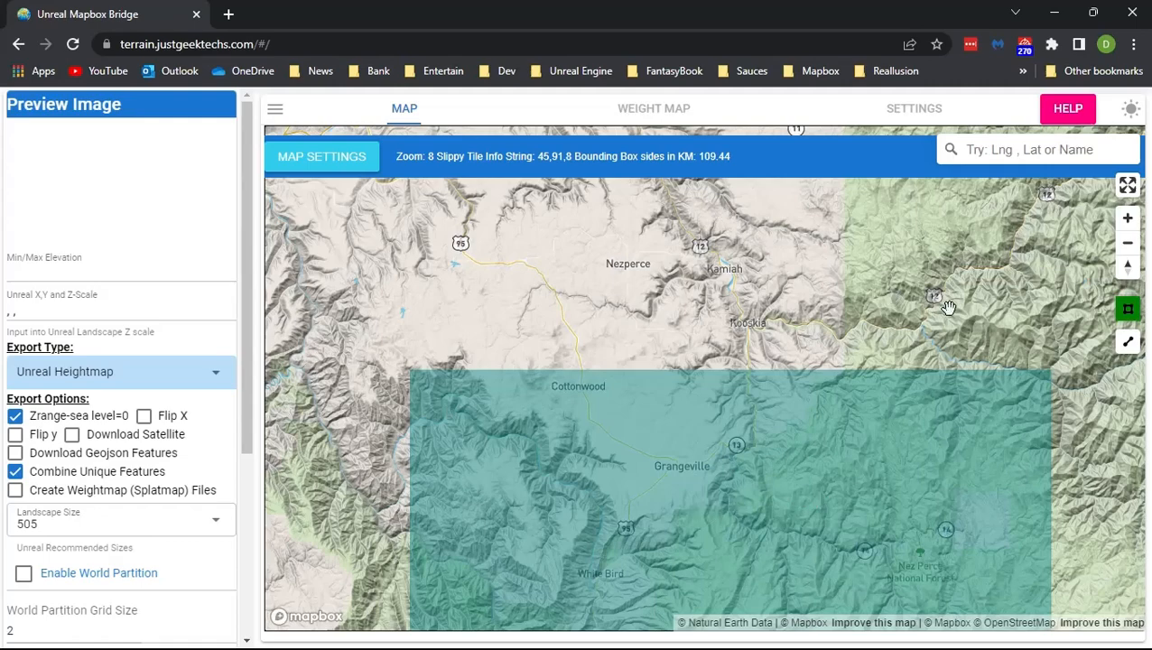
- Draw a custom rectangular bounding box east of Nezperce, covering Kamiah, Kooskia and the area down to Grangeville
{"action": "left_click", "coordinate": [1128, 344]}
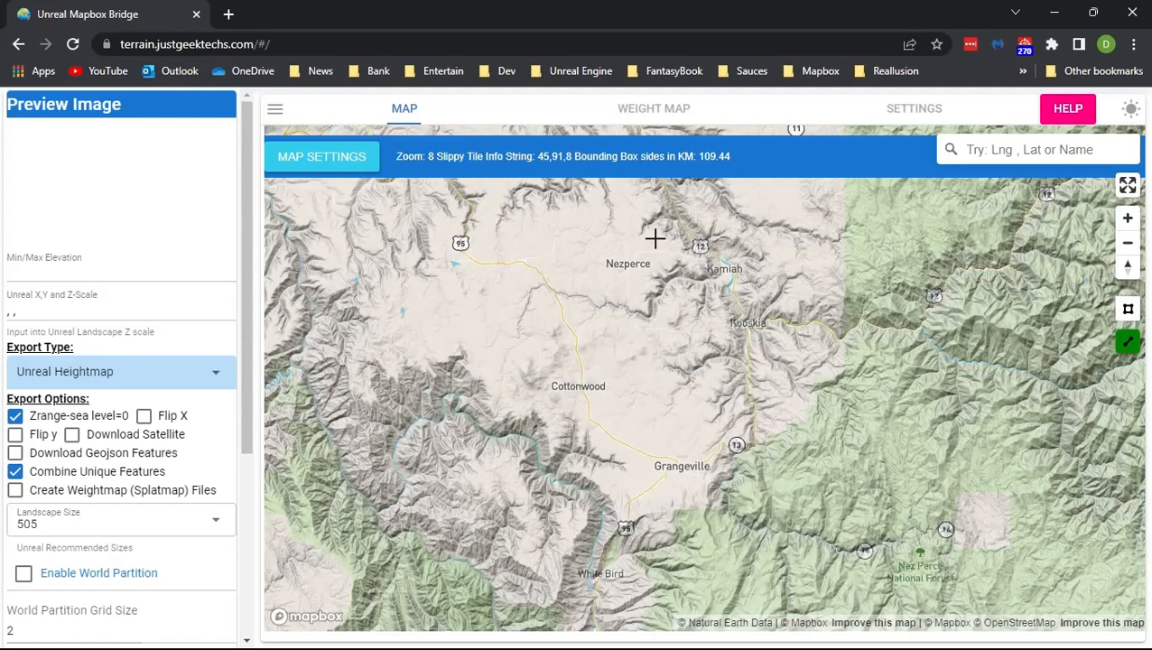
{"action": "left_click", "coordinate": [684, 242]}
{"action": "left_click", "coordinate": [1084, 235]}
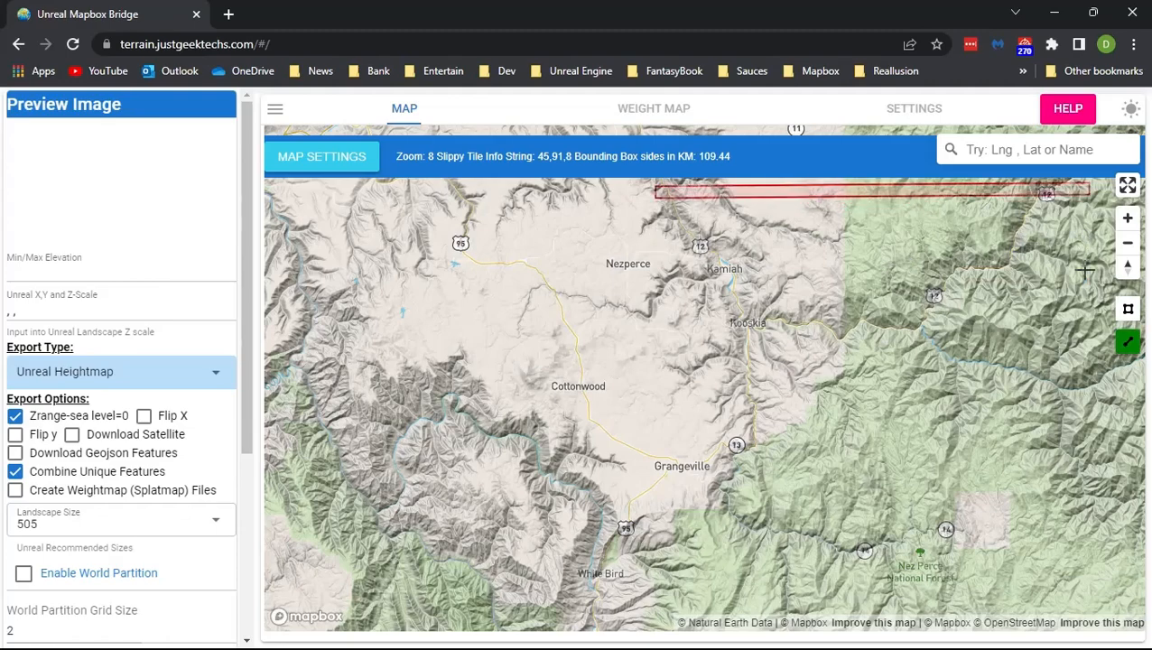
{"action": "left_click", "coordinate": [1060, 587]}
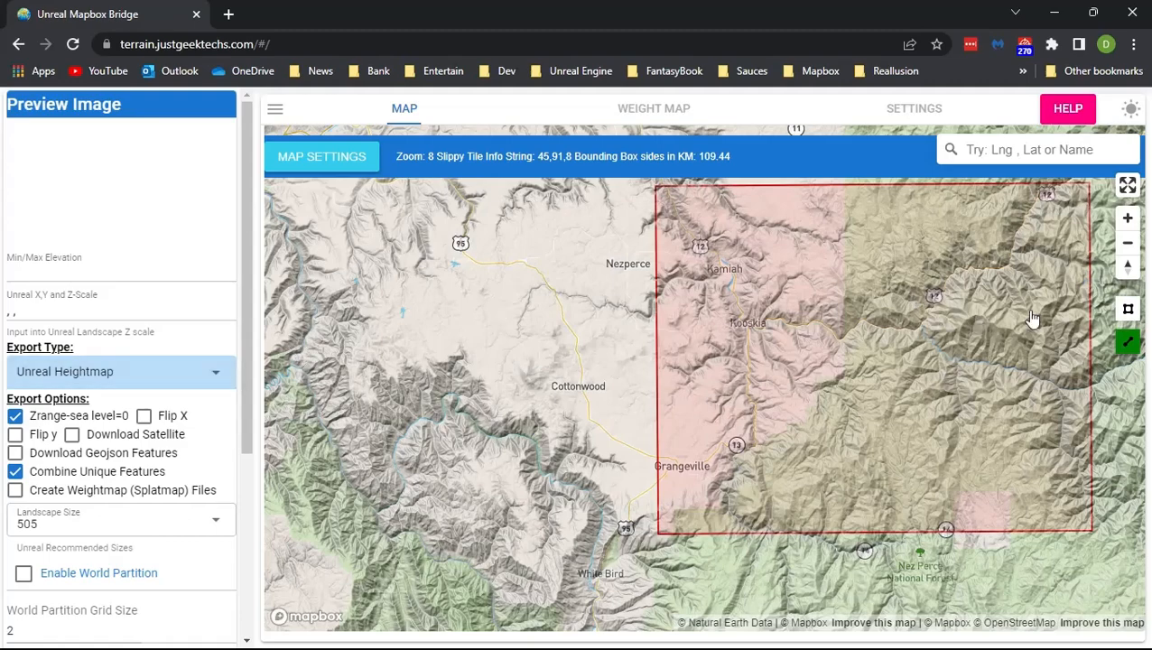
- Switch back to tile selection mode and open the Mapbox access token and endpoint settings
{"action": "left_click", "coordinate": [1127, 311]}
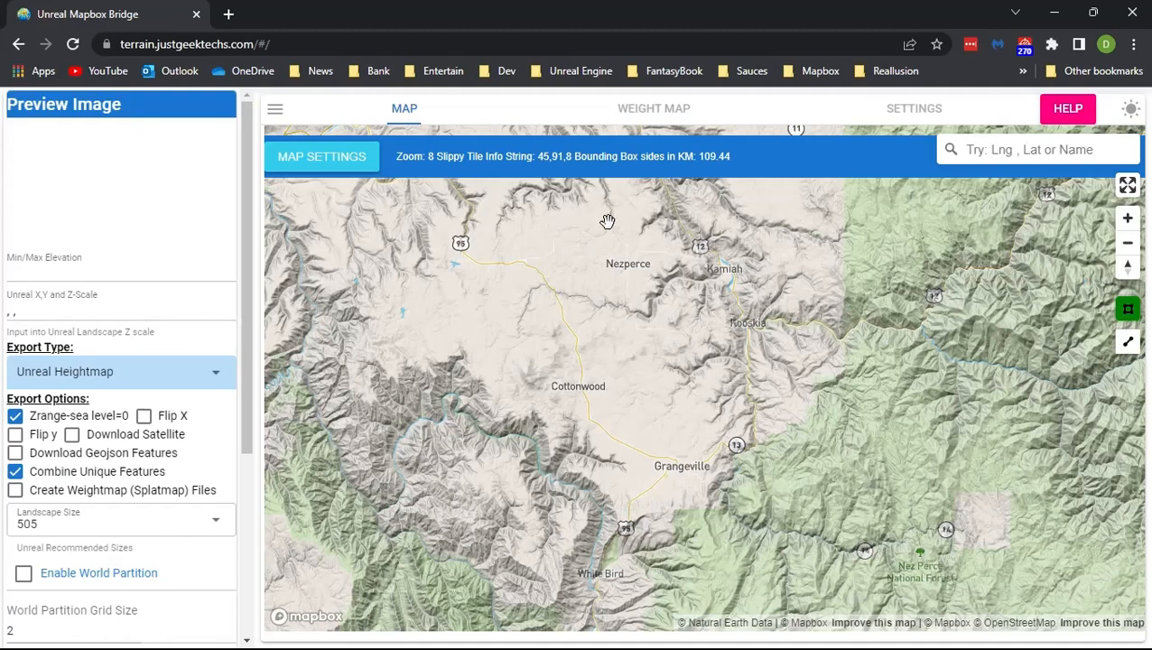
{"action": "left_click", "coordinate": [915, 110]}
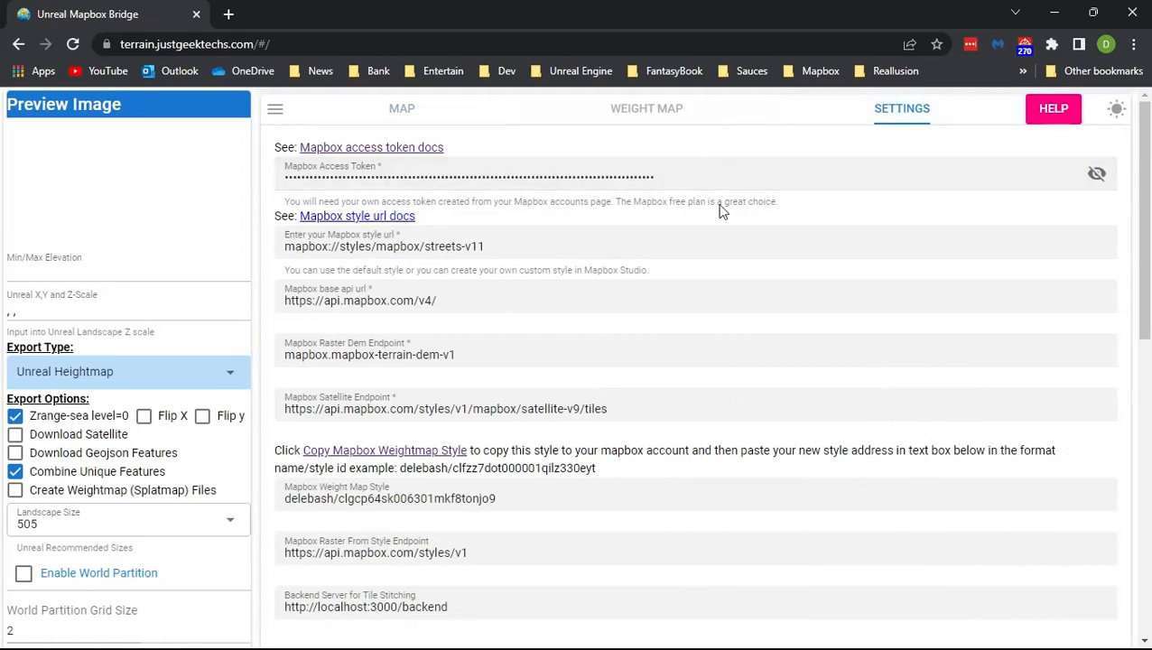